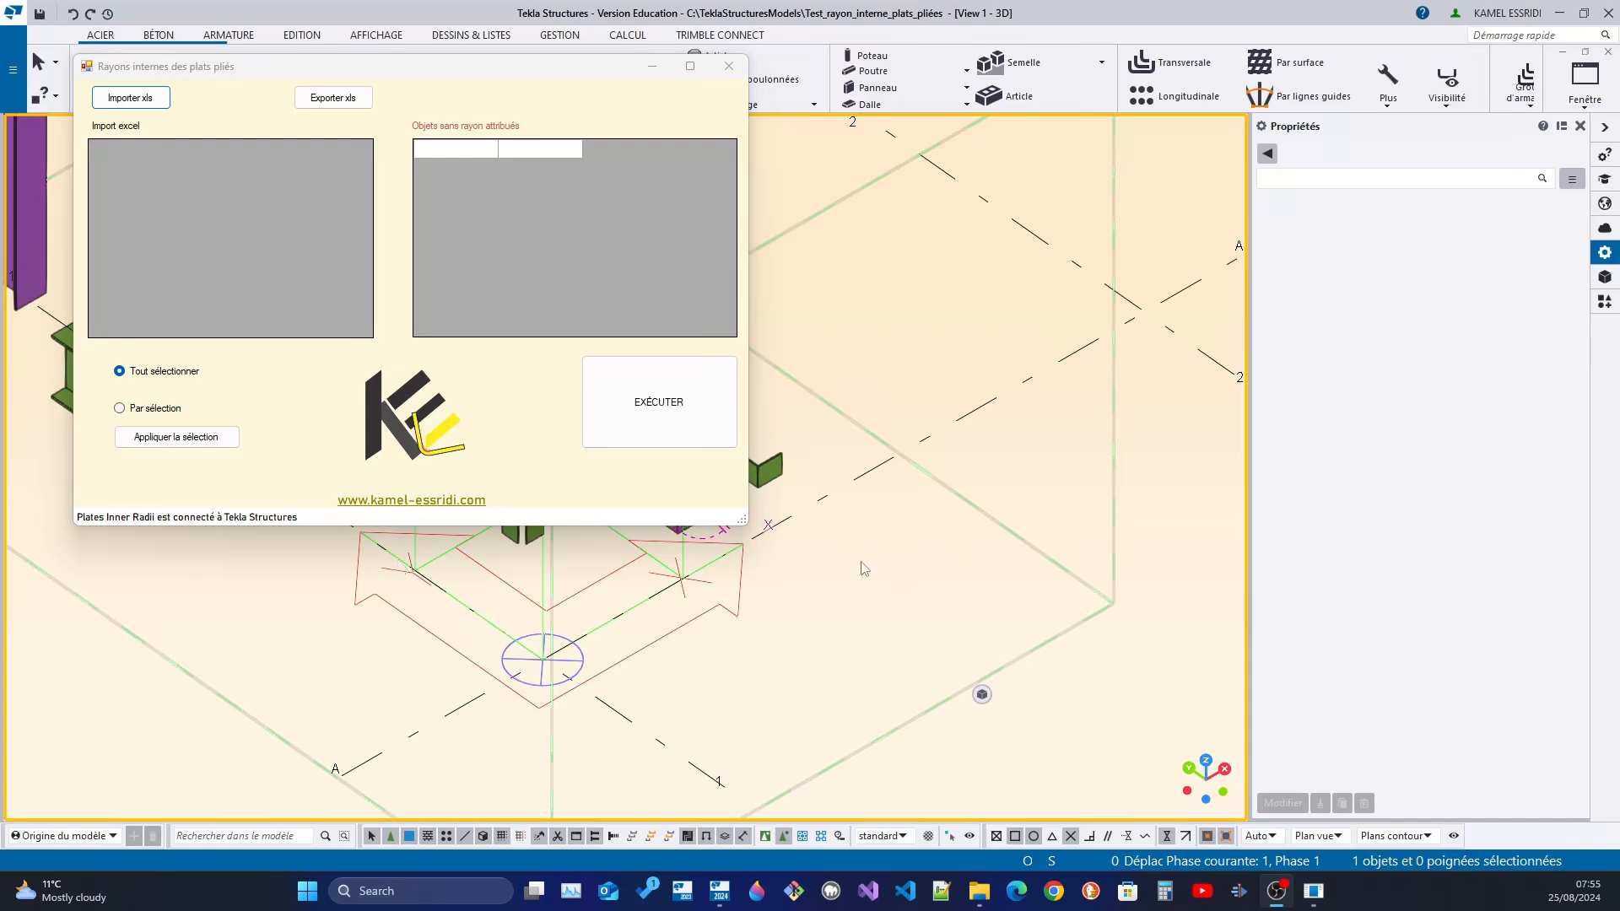
- Select the frontmost green L-shaped folded plate in the 3D view and examine its steel beam properties
left_click(822, 584)
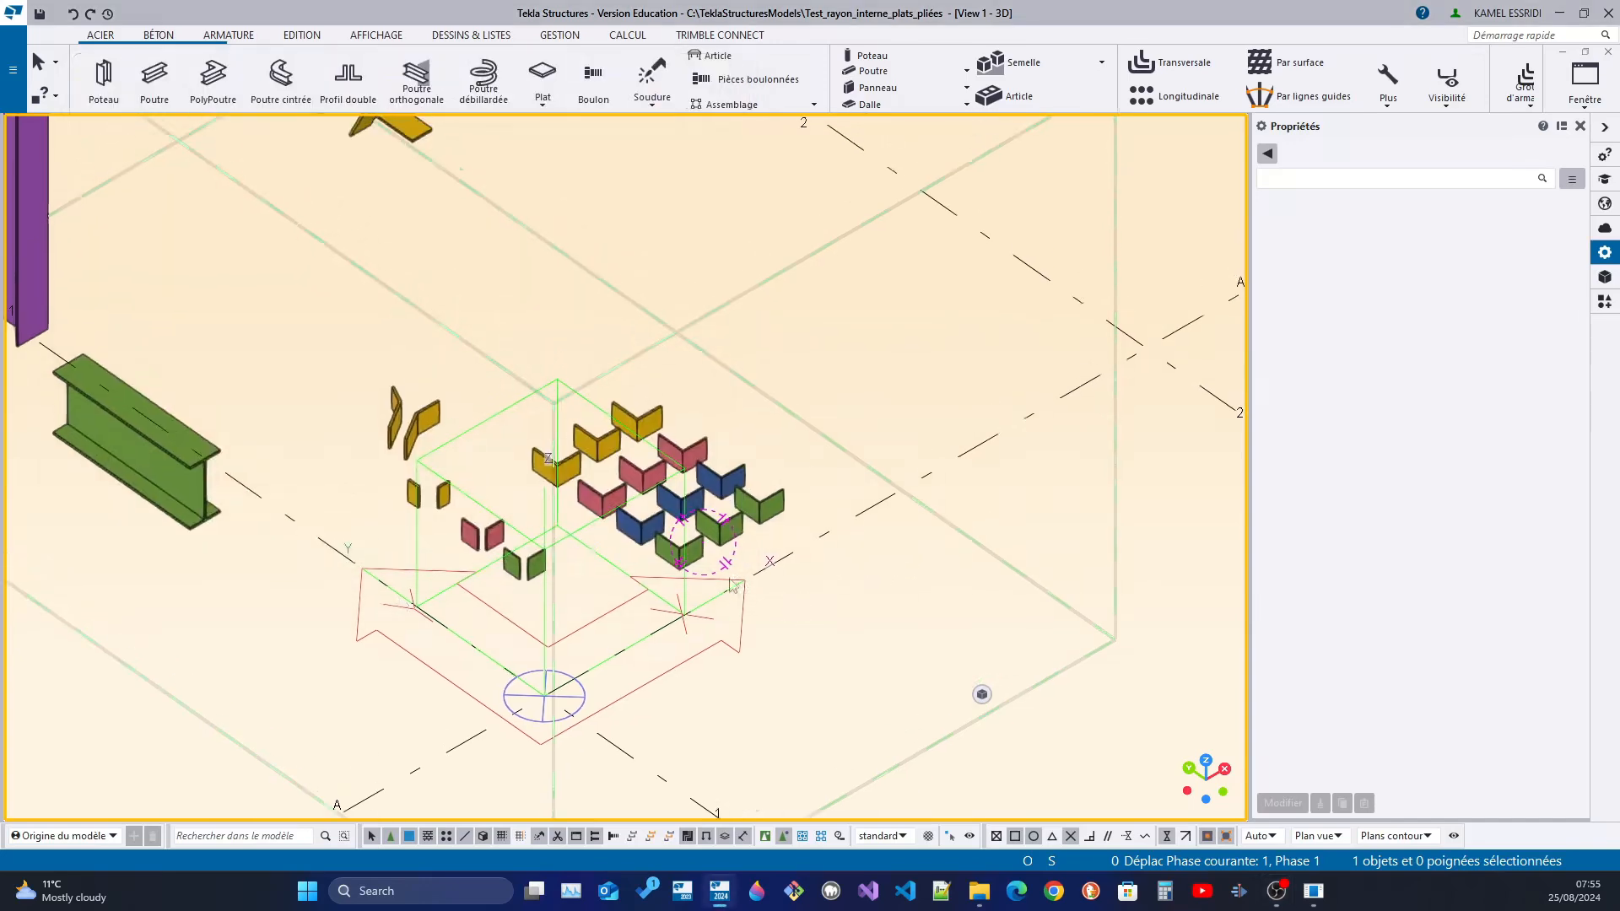
scroll(700, 569, "up", 3)
scroll(700, 569, "up", 5)
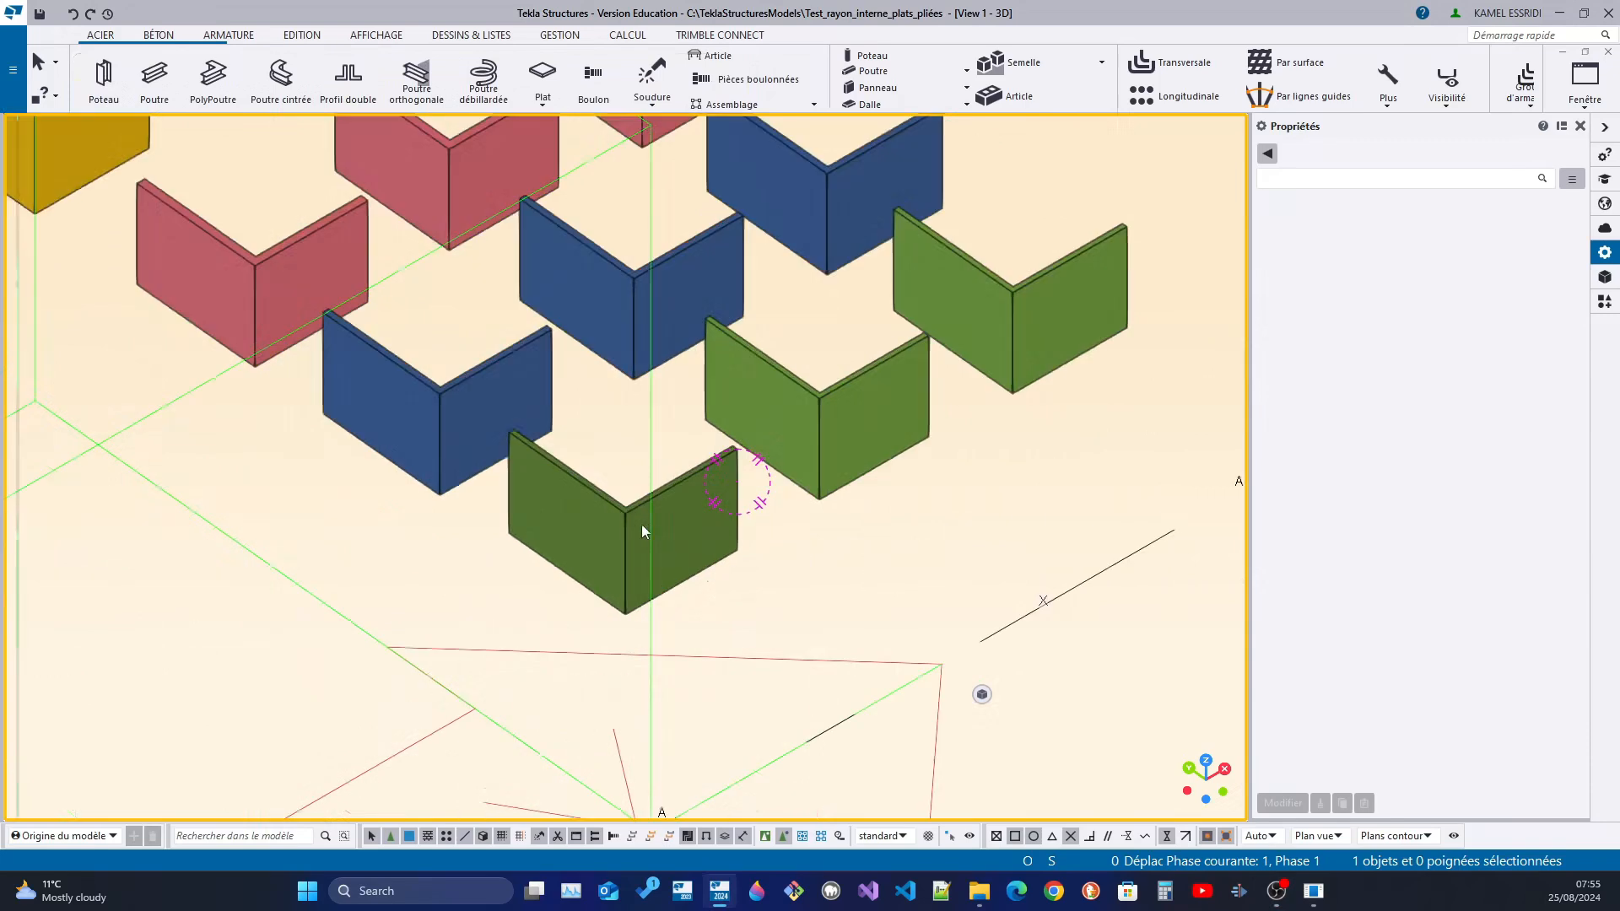
left_click(640, 524)
scroll(629, 520, "up", 2)
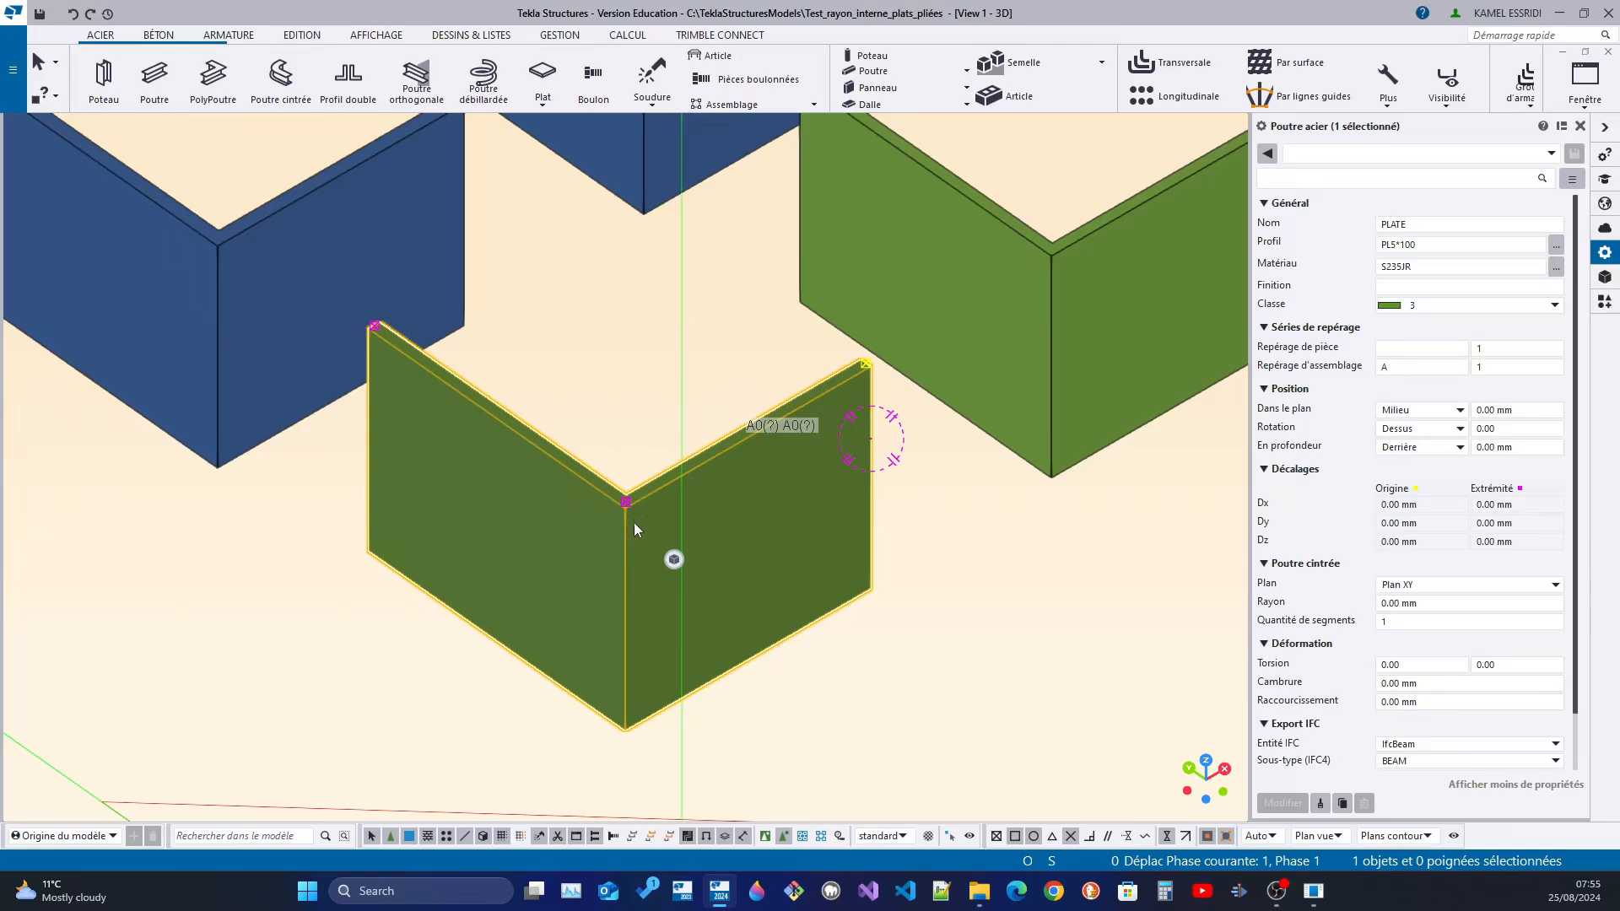
scroll(652, 560, "down", 4)
scroll(674, 574, "up", 2)
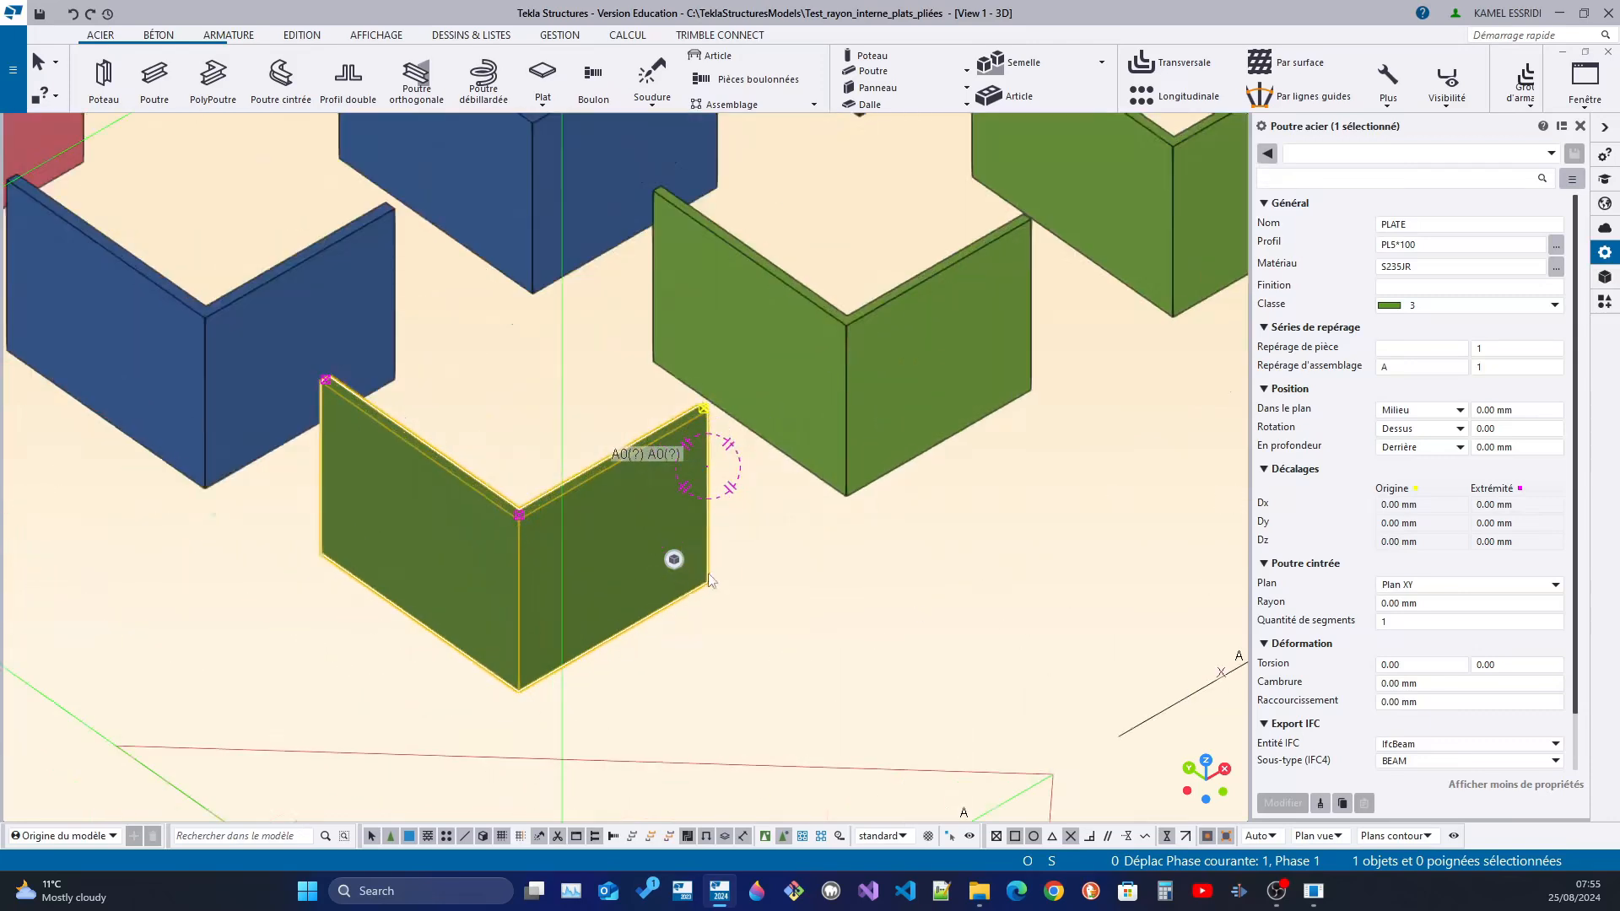
mouse_move(673, 559)
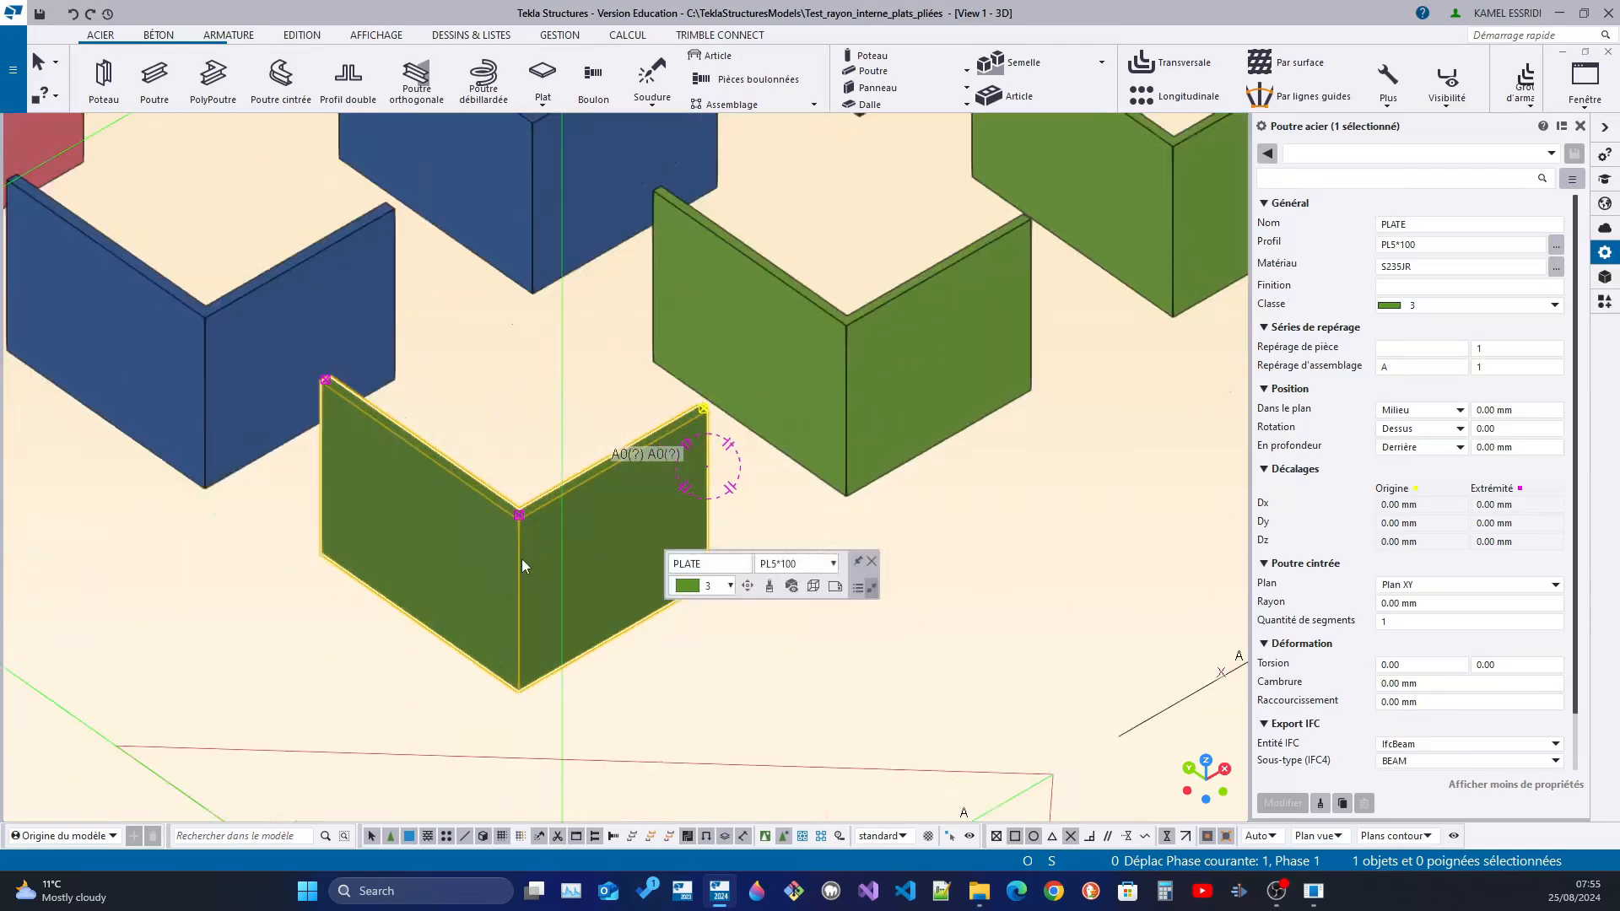
- Select the corner chamfer of the front green folded plate and review its type options, keeping Aucun
left_click_drag(469, 451, 574, 634)
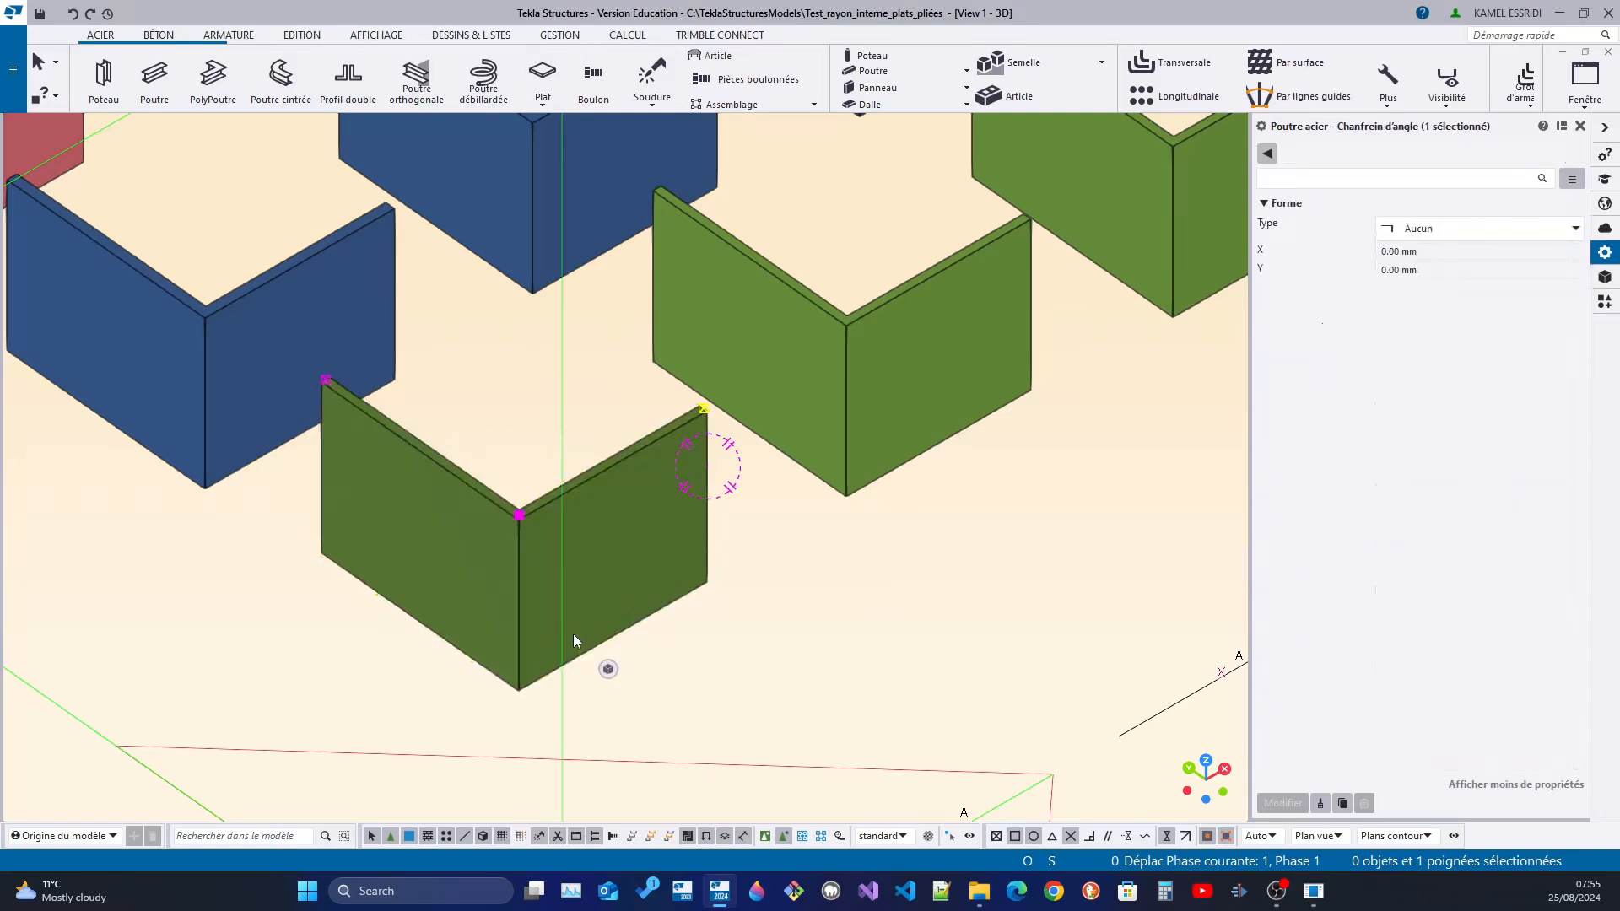
left_click(1521, 230)
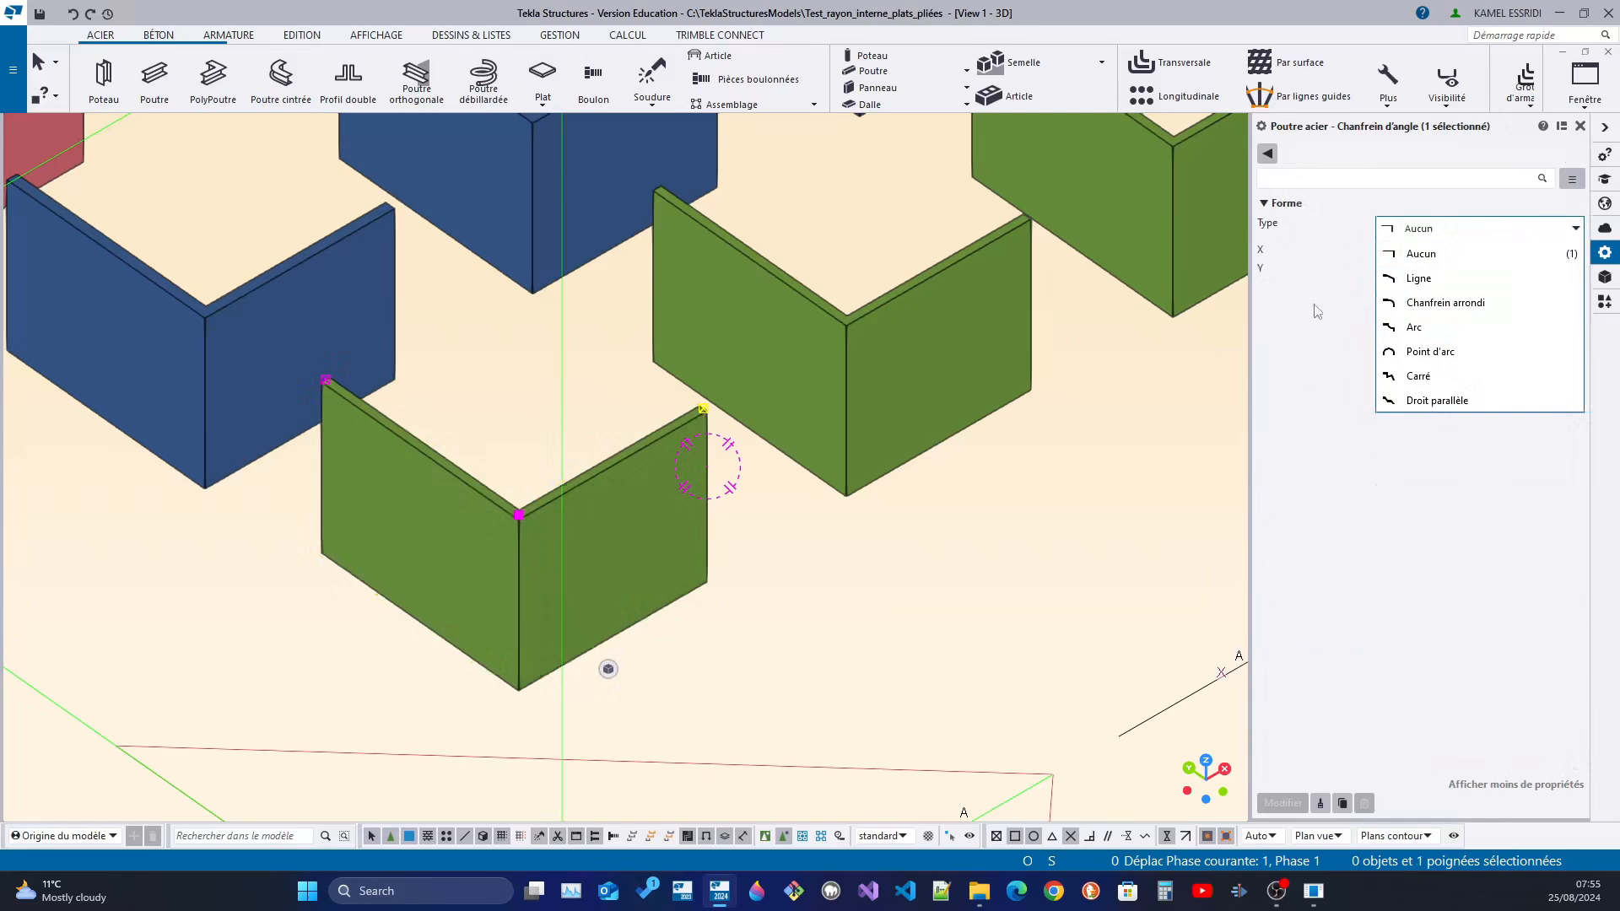
left_click(1426, 253)
scroll(789, 602, "down", 5)
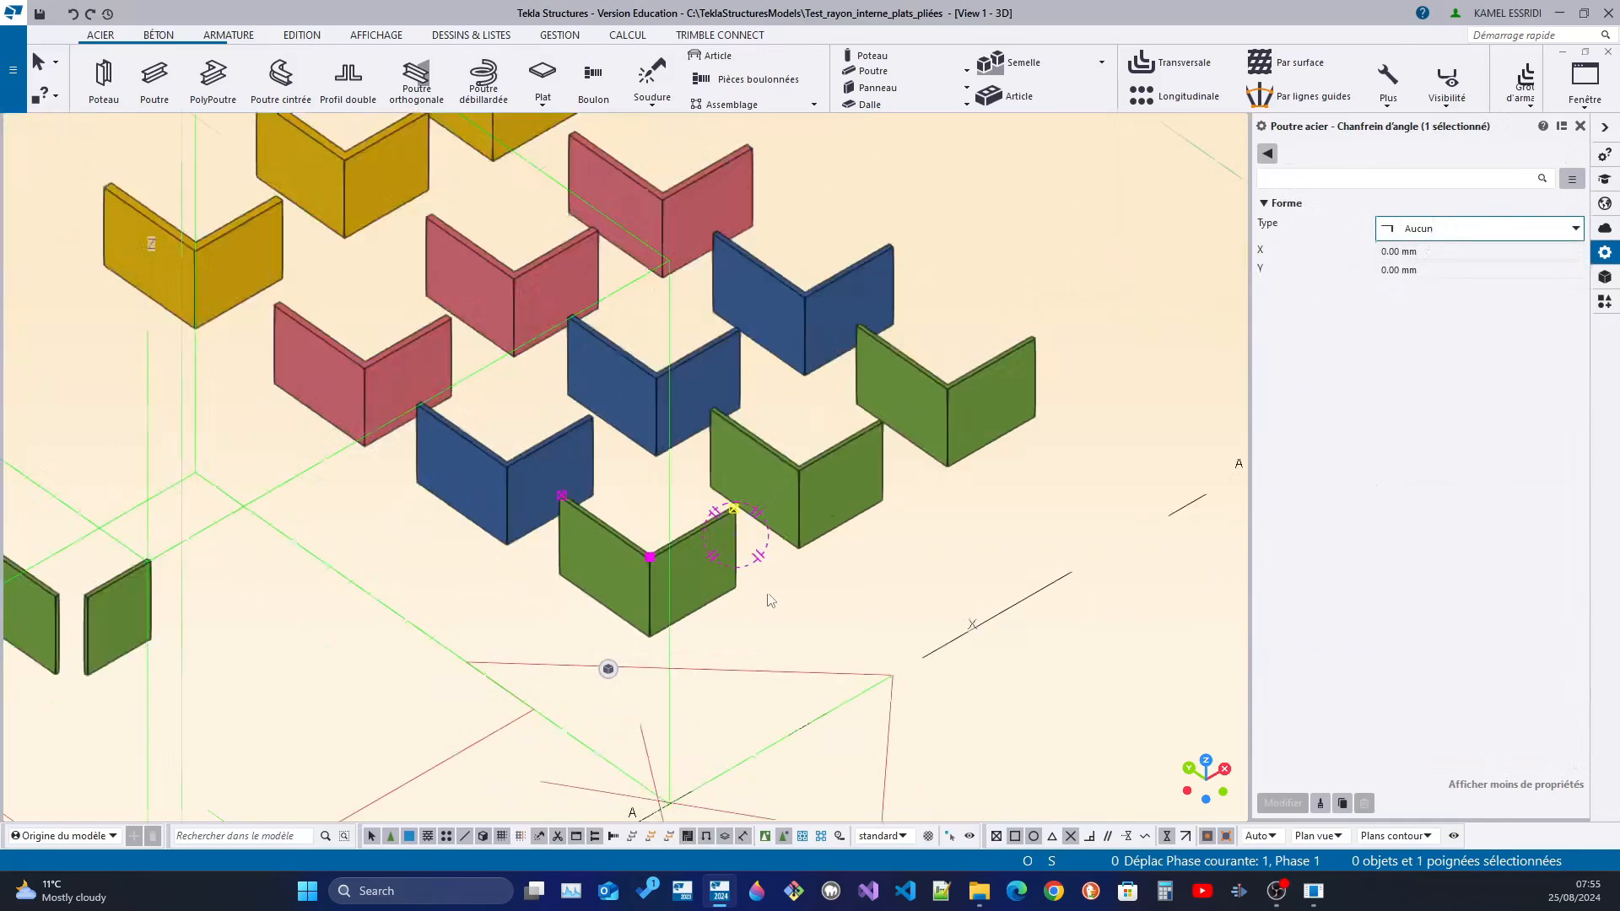
- Select the middle plate in the green row of folded plates to examine its properties
middle_click_drag(788, 602, 669, 536, "ctrl")
scroll(796, 596, "up", 3)
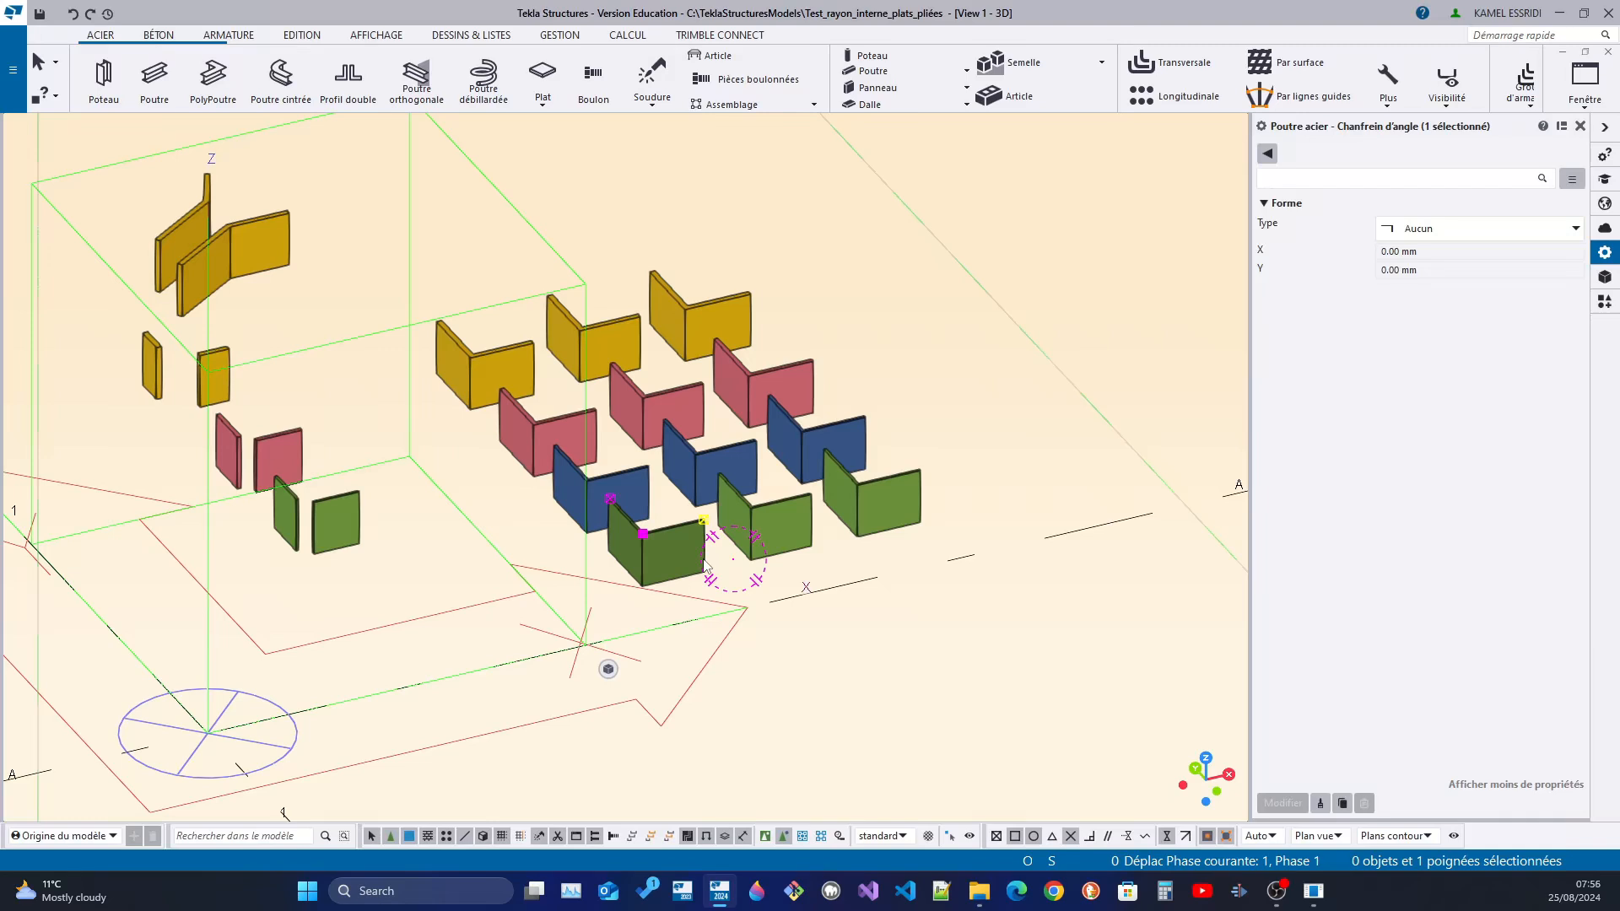
scroll(833, 582, "up", 4)
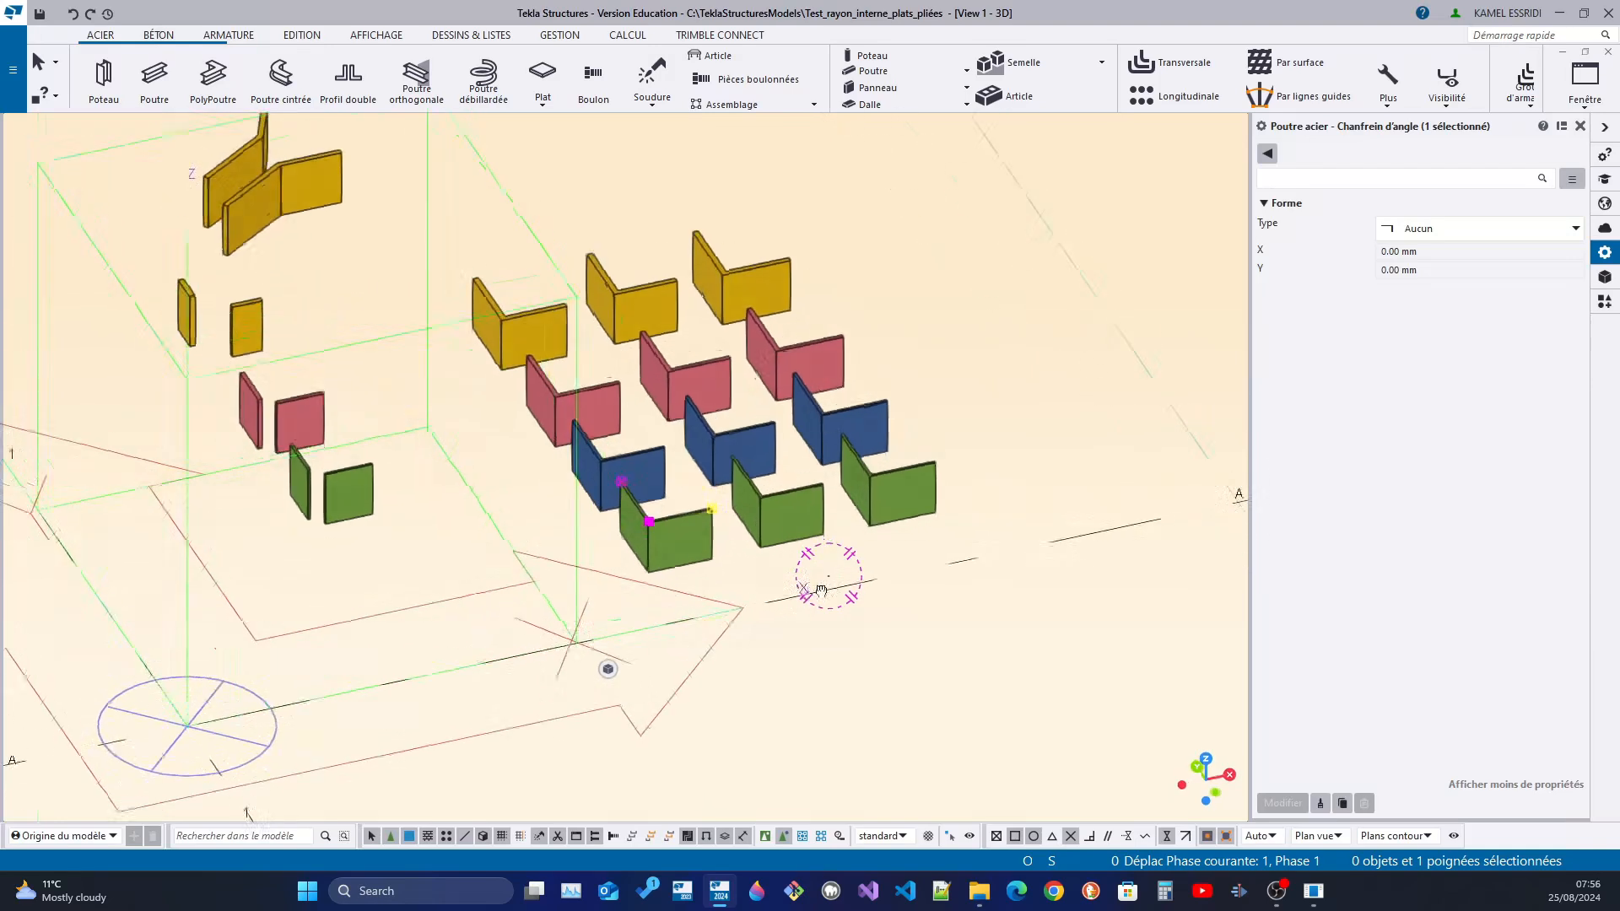
left_click(774, 499)
left_click_drag(731, 489, 766, 536)
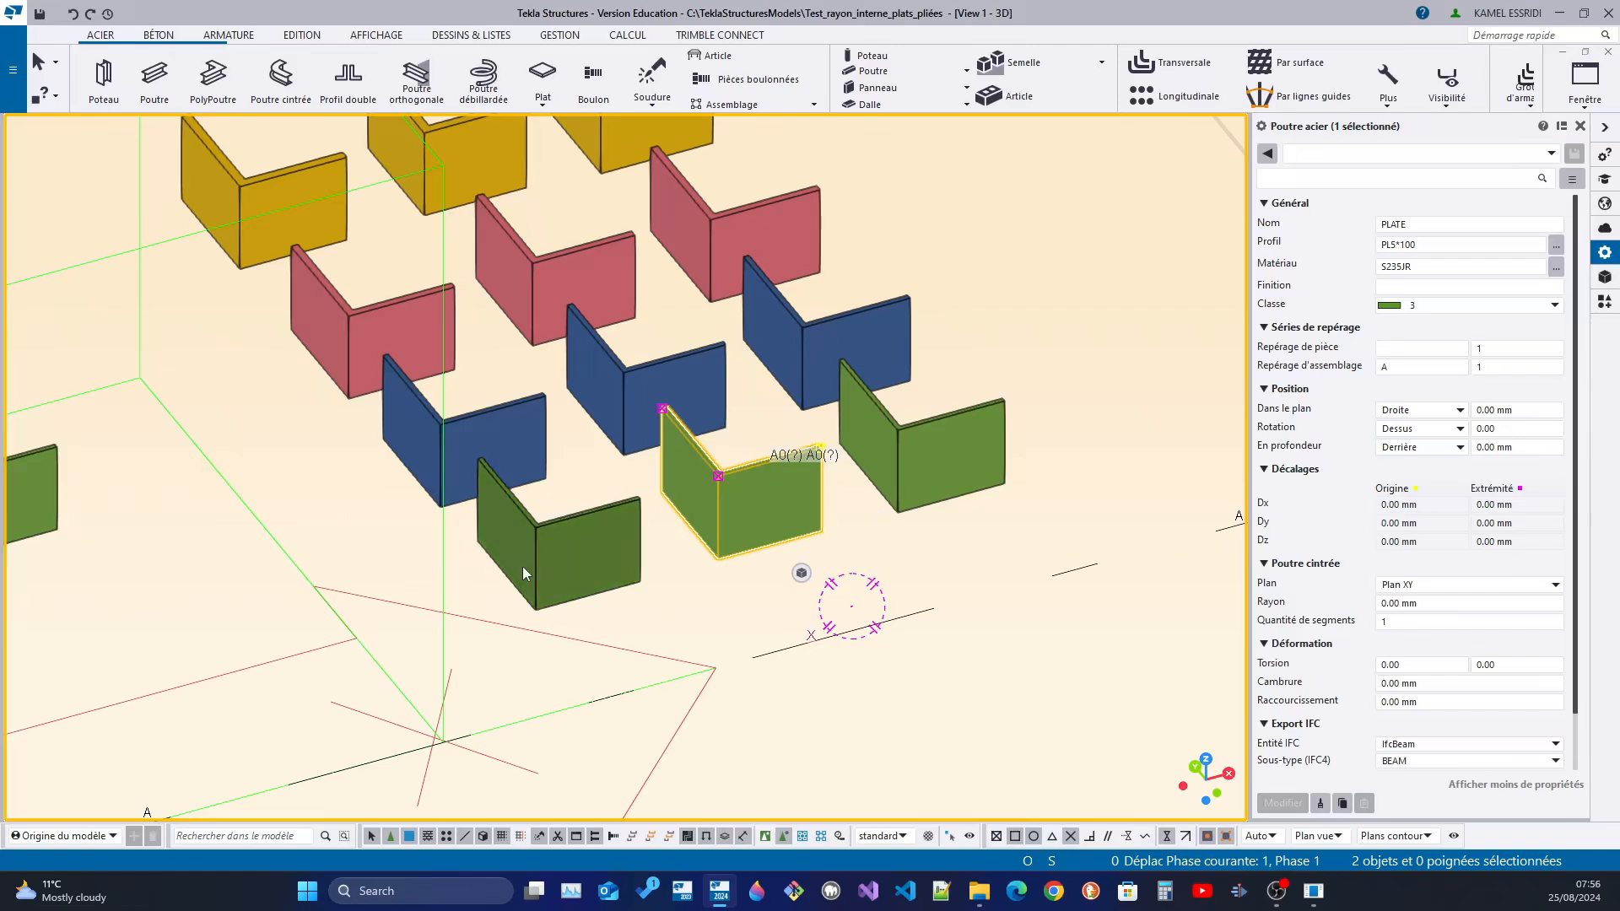
- Reselect the front green folded plate and inspect it beside the pairs of separate flat plates
left_click(597, 538)
middle_click_drag(597, 540, 665, 552, "ctrl")
scroll(608, 552, "down", 5)
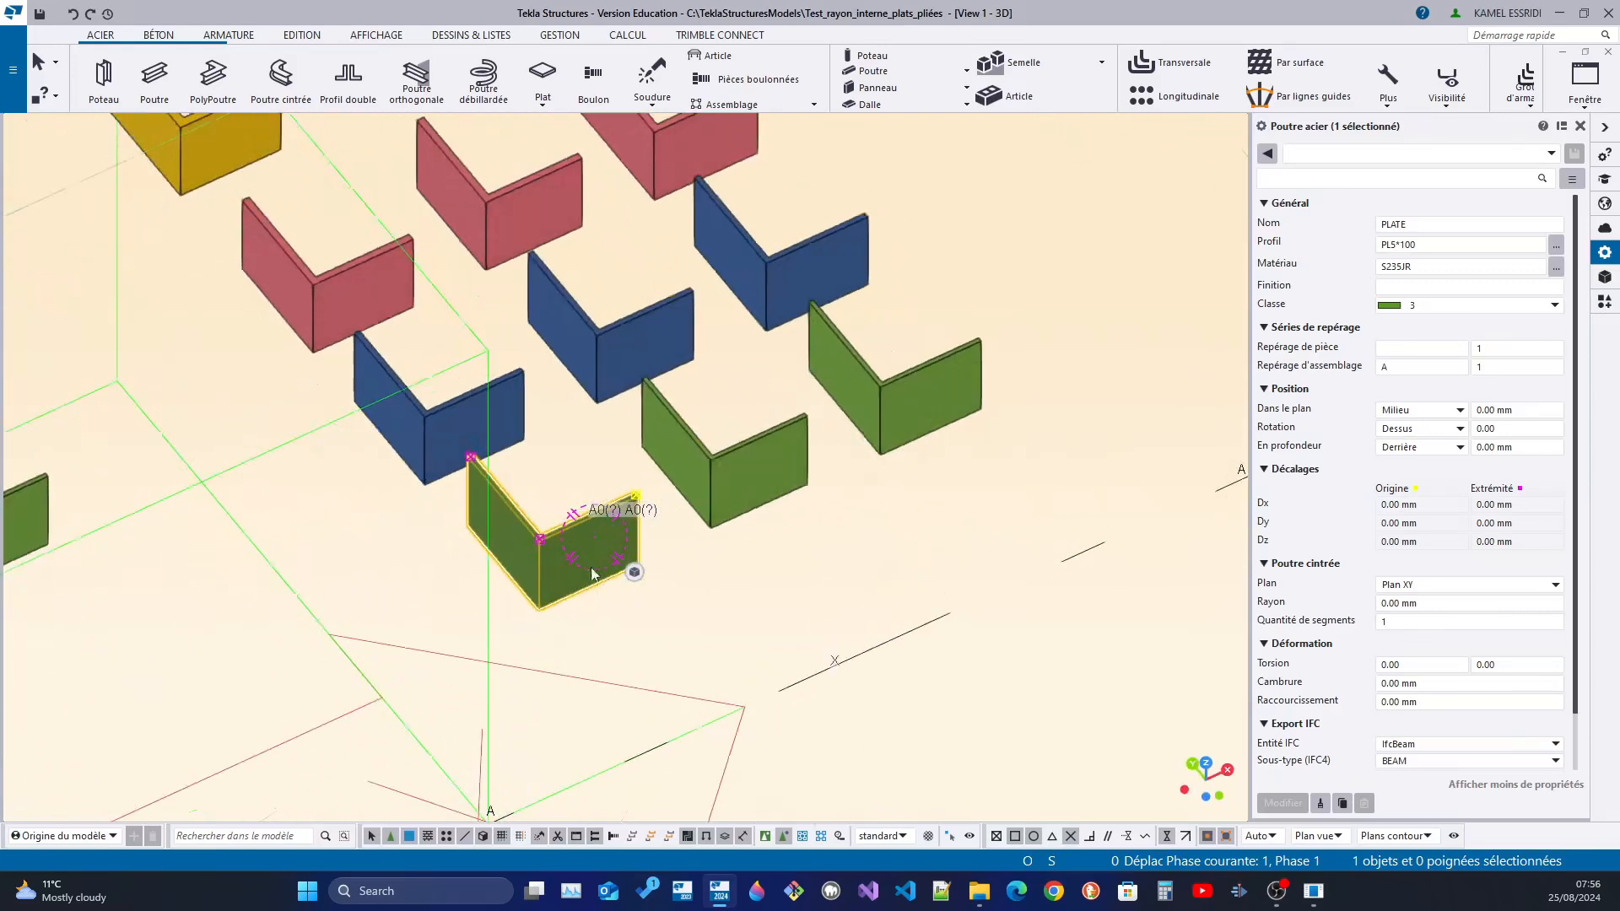
scroll(590, 555, "up", 6)
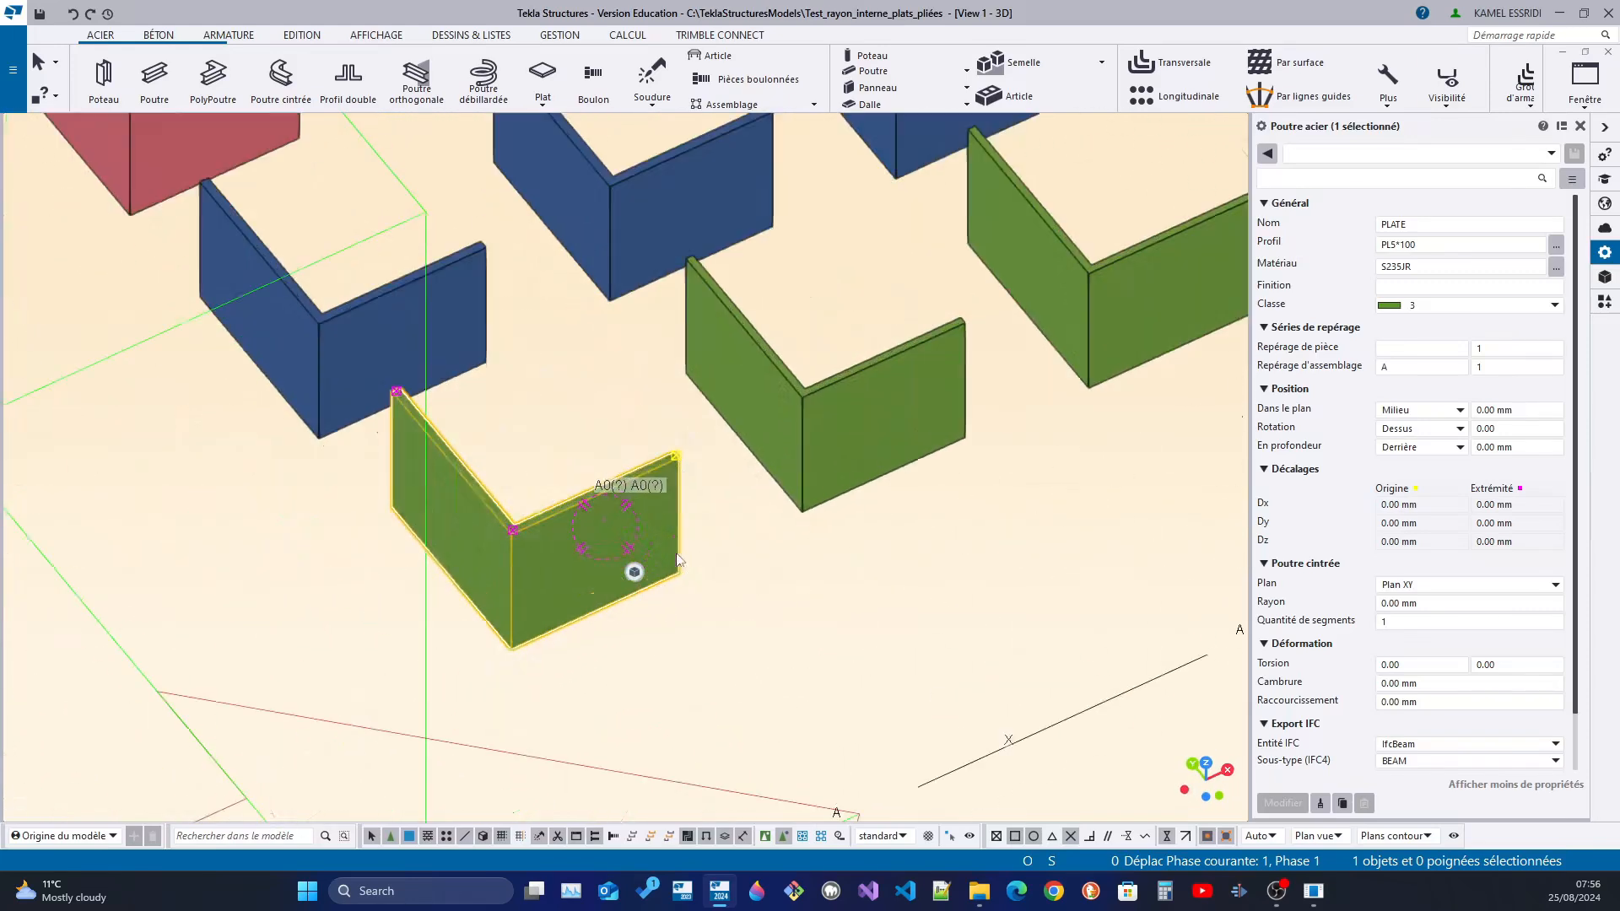
middle_click_drag(643, 531, 746, 531)
scroll(769, 528, "down", 2)
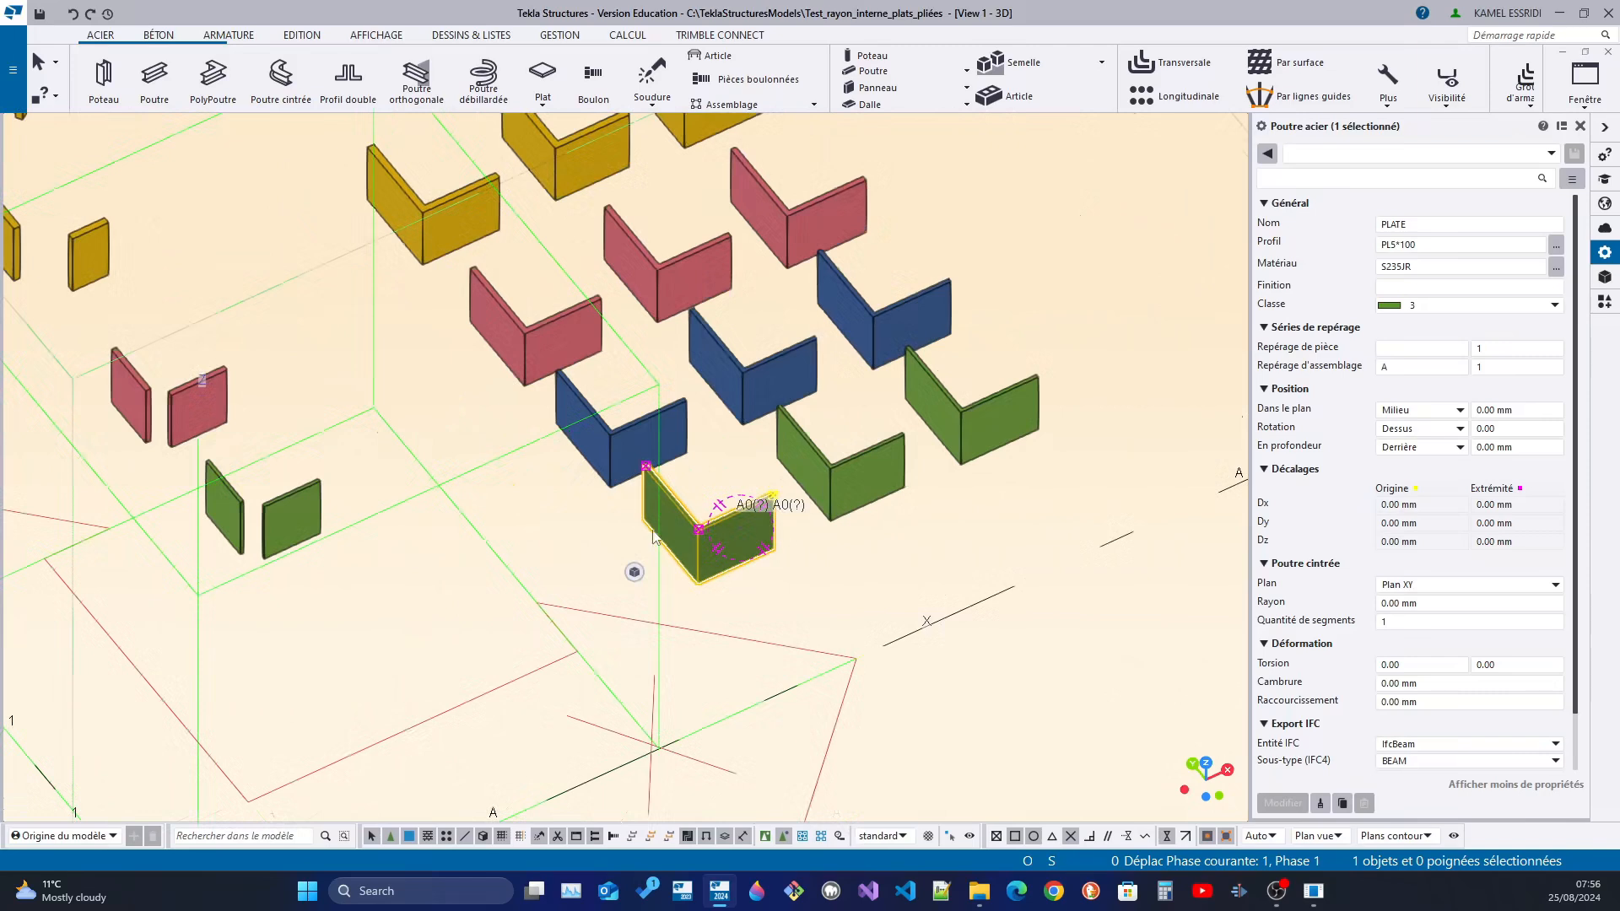
middle_click_drag(588, 524, 736, 612)
scroll(408, 582, "up", 2)
mouse_move(408, 582)
middle_mouse_down("ctrl")
mouse_move(423, 573)
mouse_move(388, 586)
middle_mouse_up("ctrl")
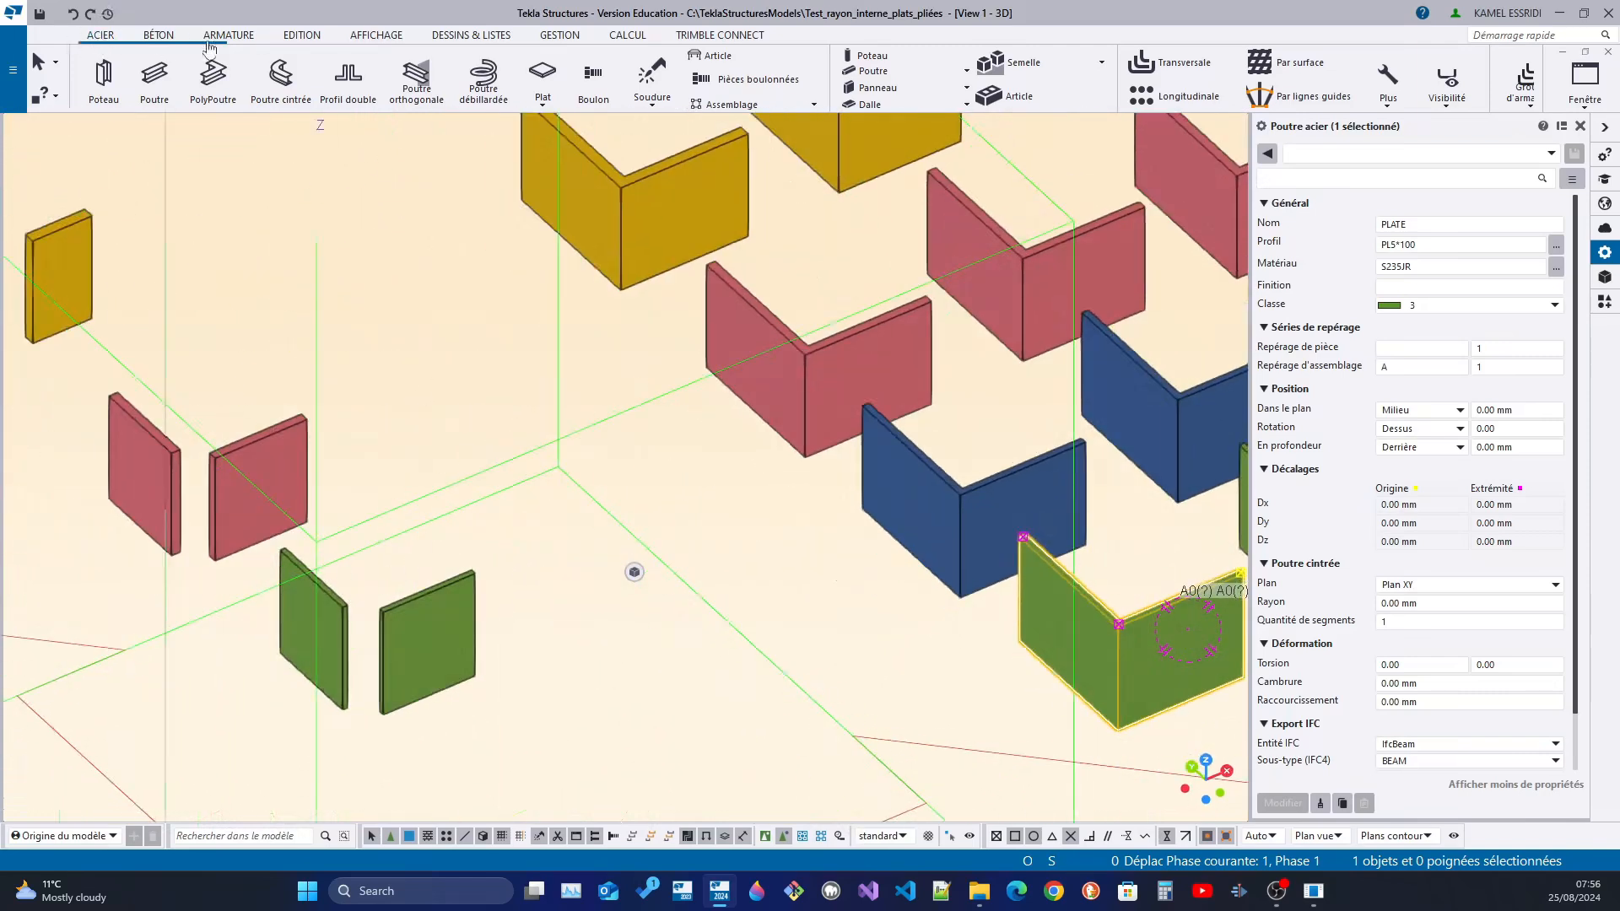
- Review the available plate creation commands and examine the pair of separate yellow plates
left_click(543, 100)
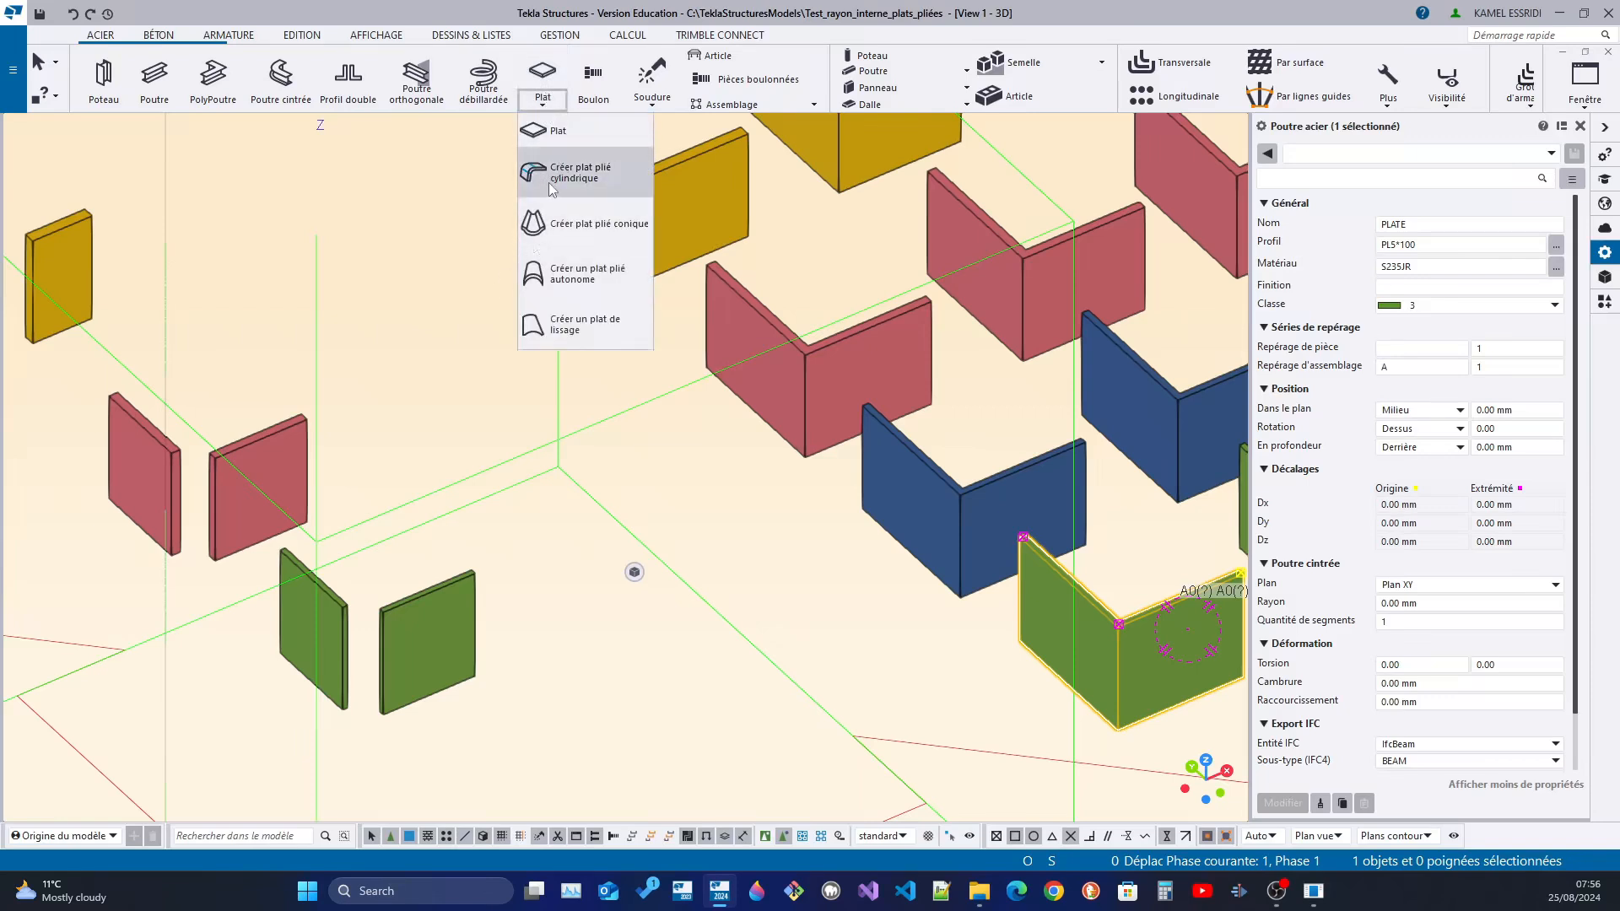
scroll(433, 589, "up", 8)
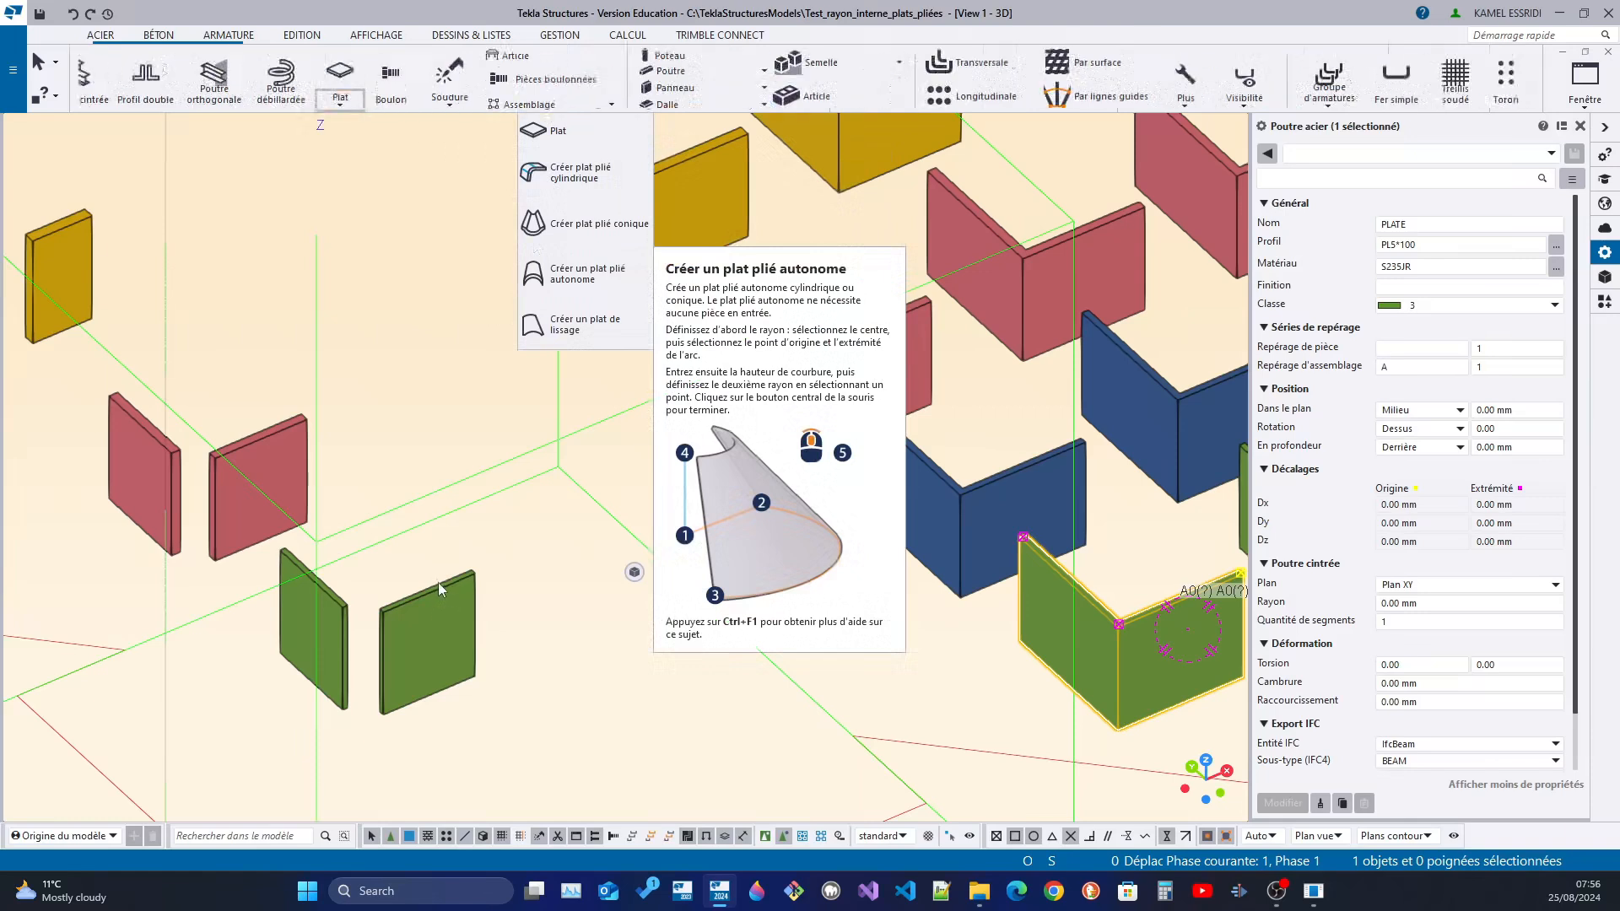
mouse_move(564, 423)
middle_mouse_down("ctrl")
mouse_move(533, 422)
mouse_move(498, 469)
mouse_move(533, 439)
middle_mouse_up("ctrl")
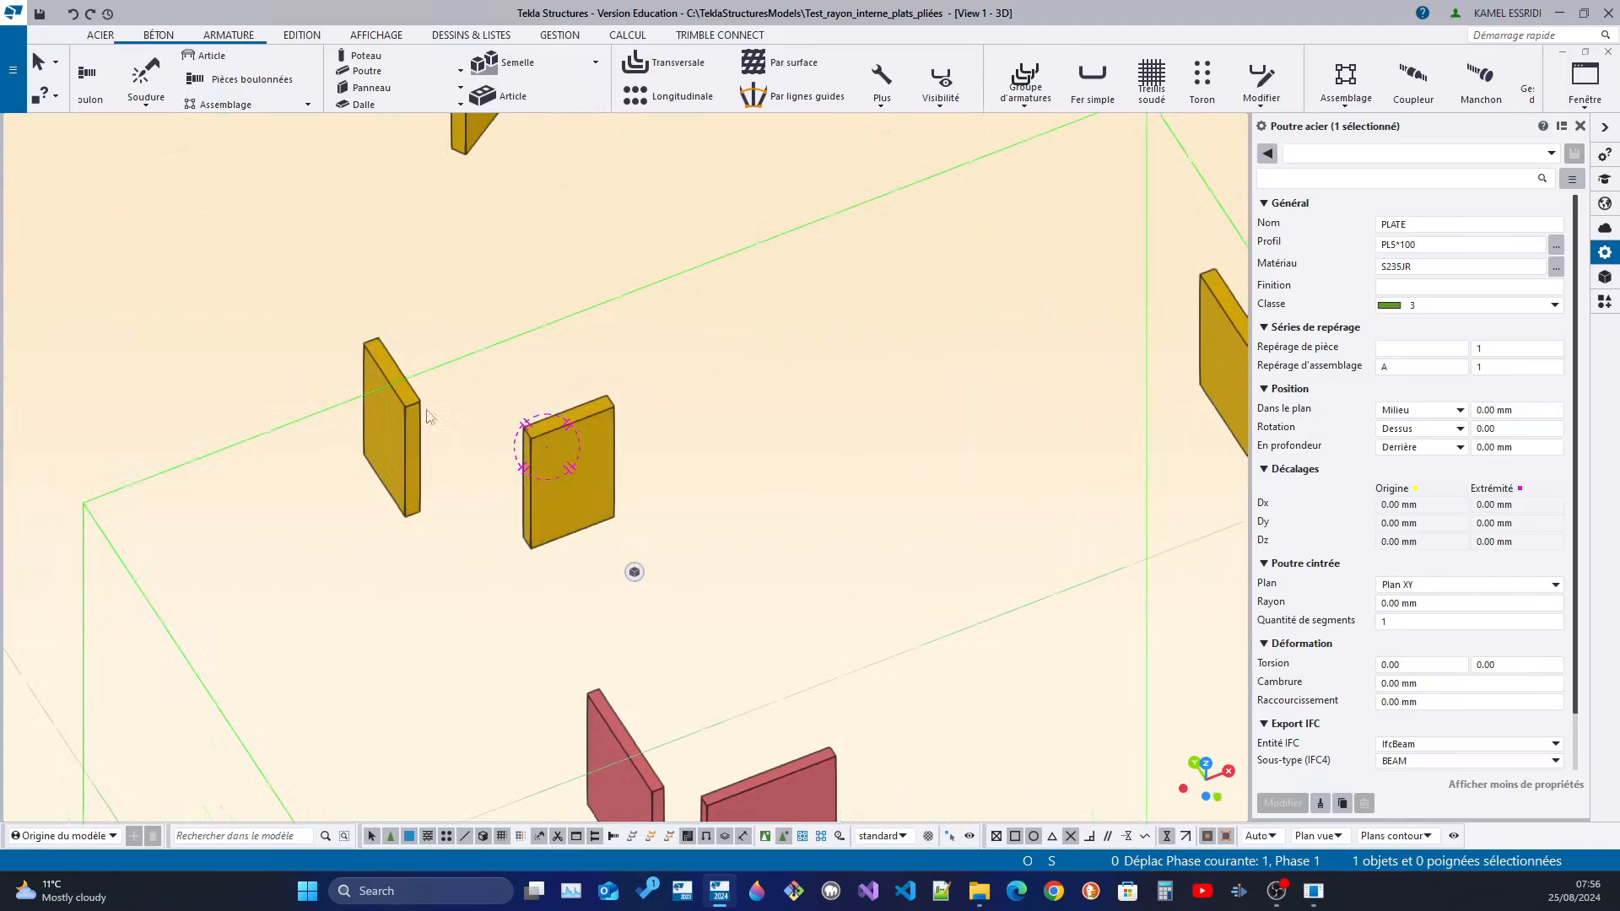
mouse_move(517, 451)
middle_mouse_down("ctrl")
mouse_move(586, 439)
mouse_move(426, 431)
mouse_move(487, 441)
mouse_move(481, 462)
mouse_move(509, 432)
mouse_move(536, 462)
mouse_move(460, 503)
mouse_move(516, 459)
mouse_move(506, 451)
middle_mouse_up("ctrl")
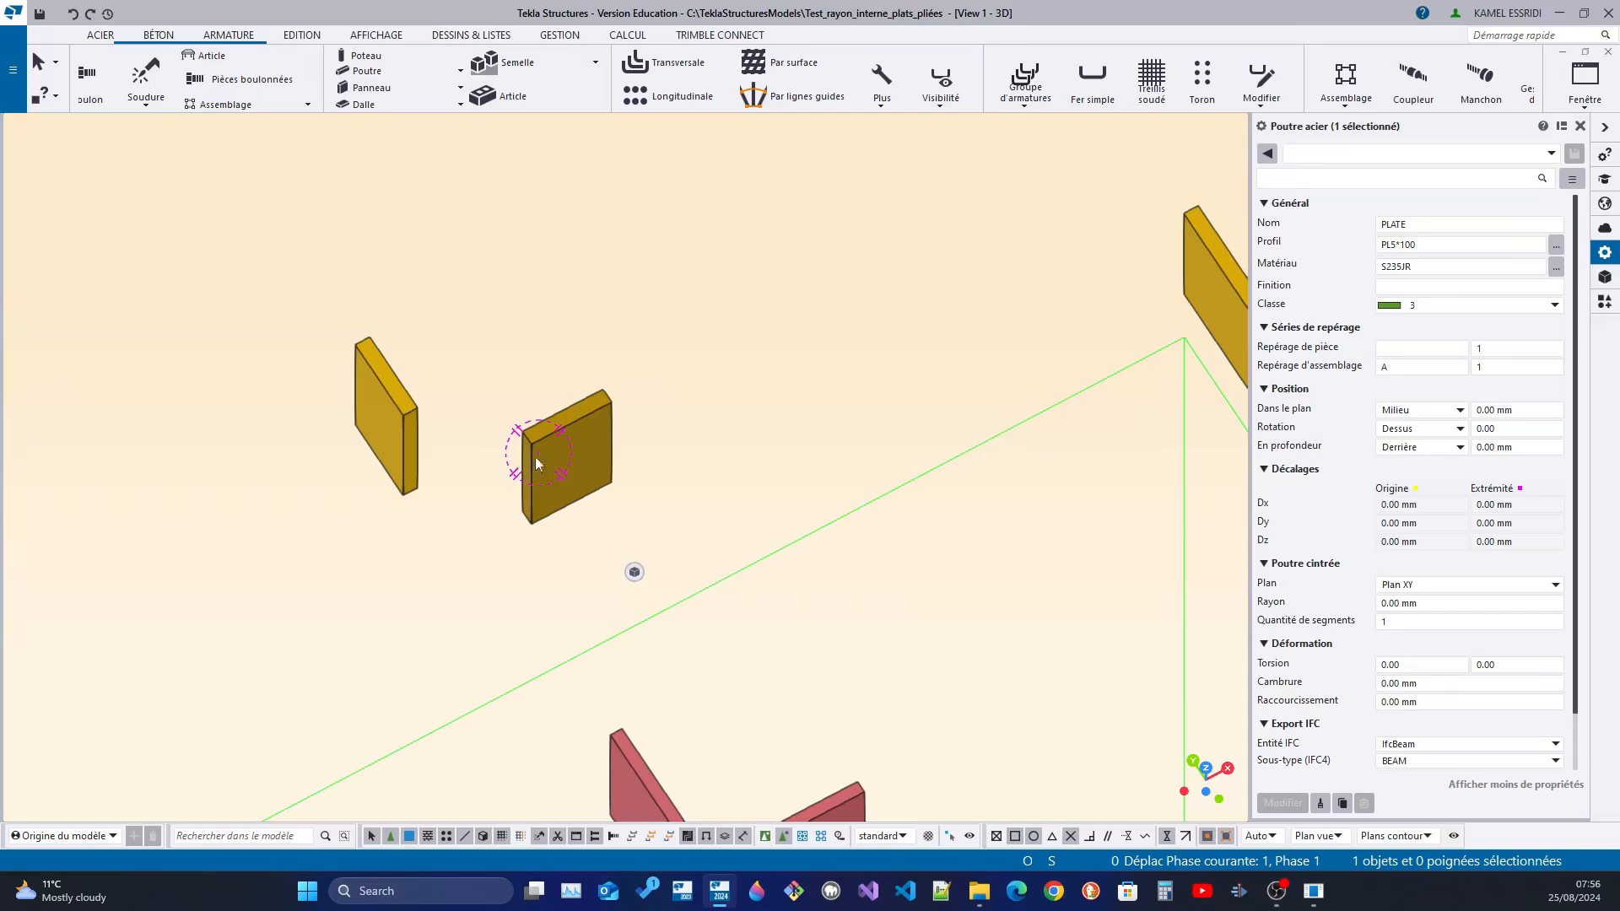
middle_click_drag(540, 453, 392, 409)
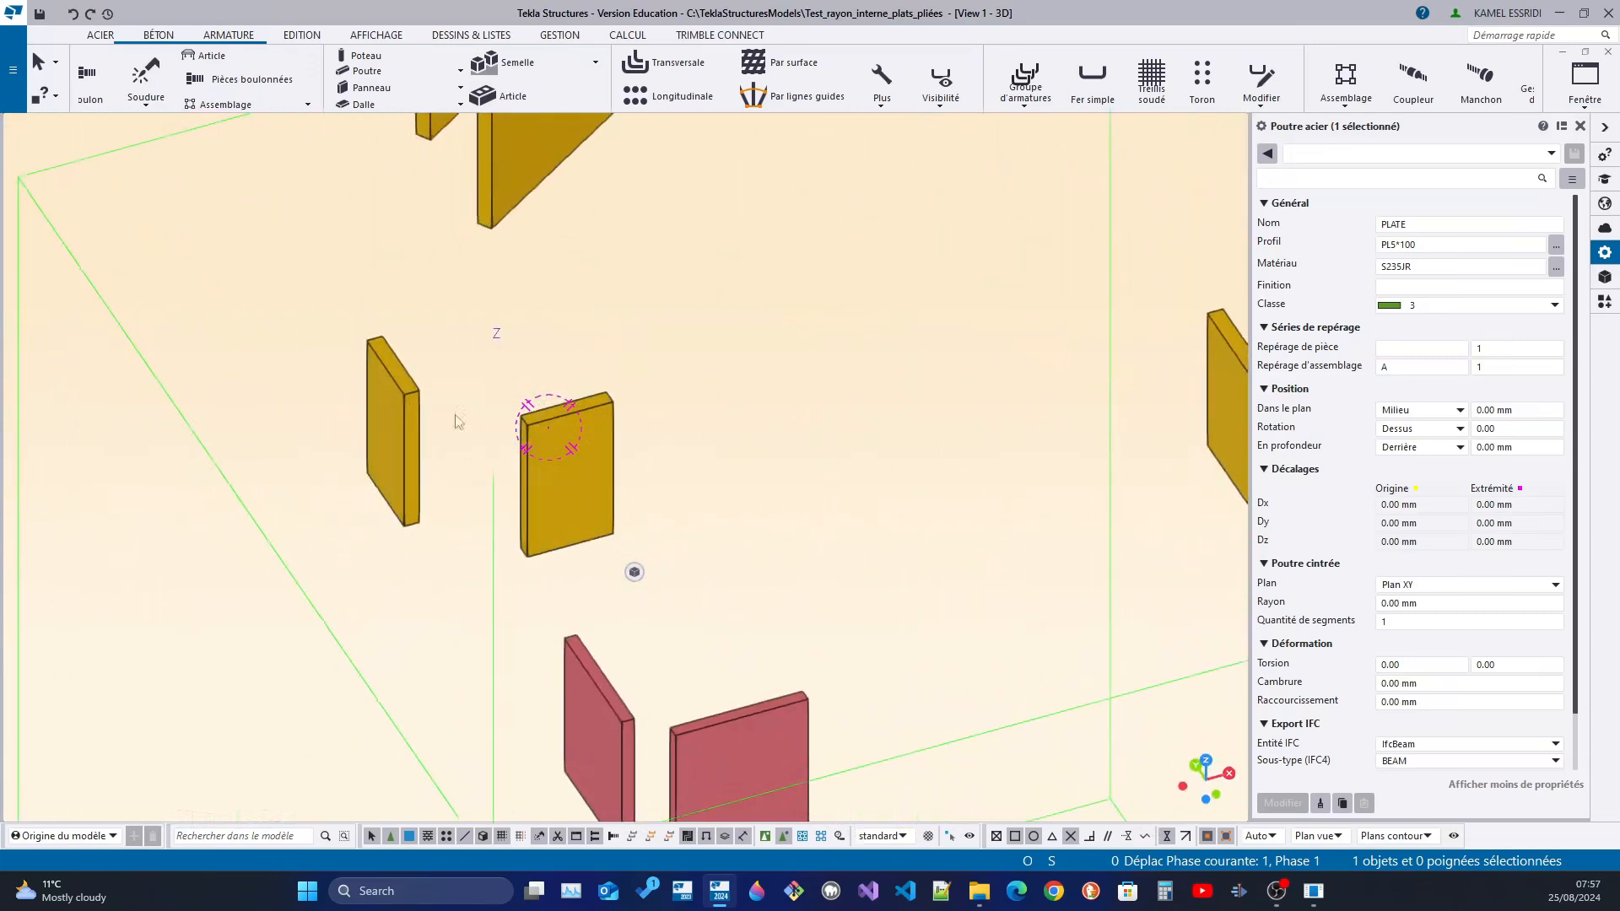
mouse_move(512, 430)
middle_mouse_down("ctrl")
mouse_move(538, 445)
mouse_move(535, 421)
middle_mouse_up("ctrl")
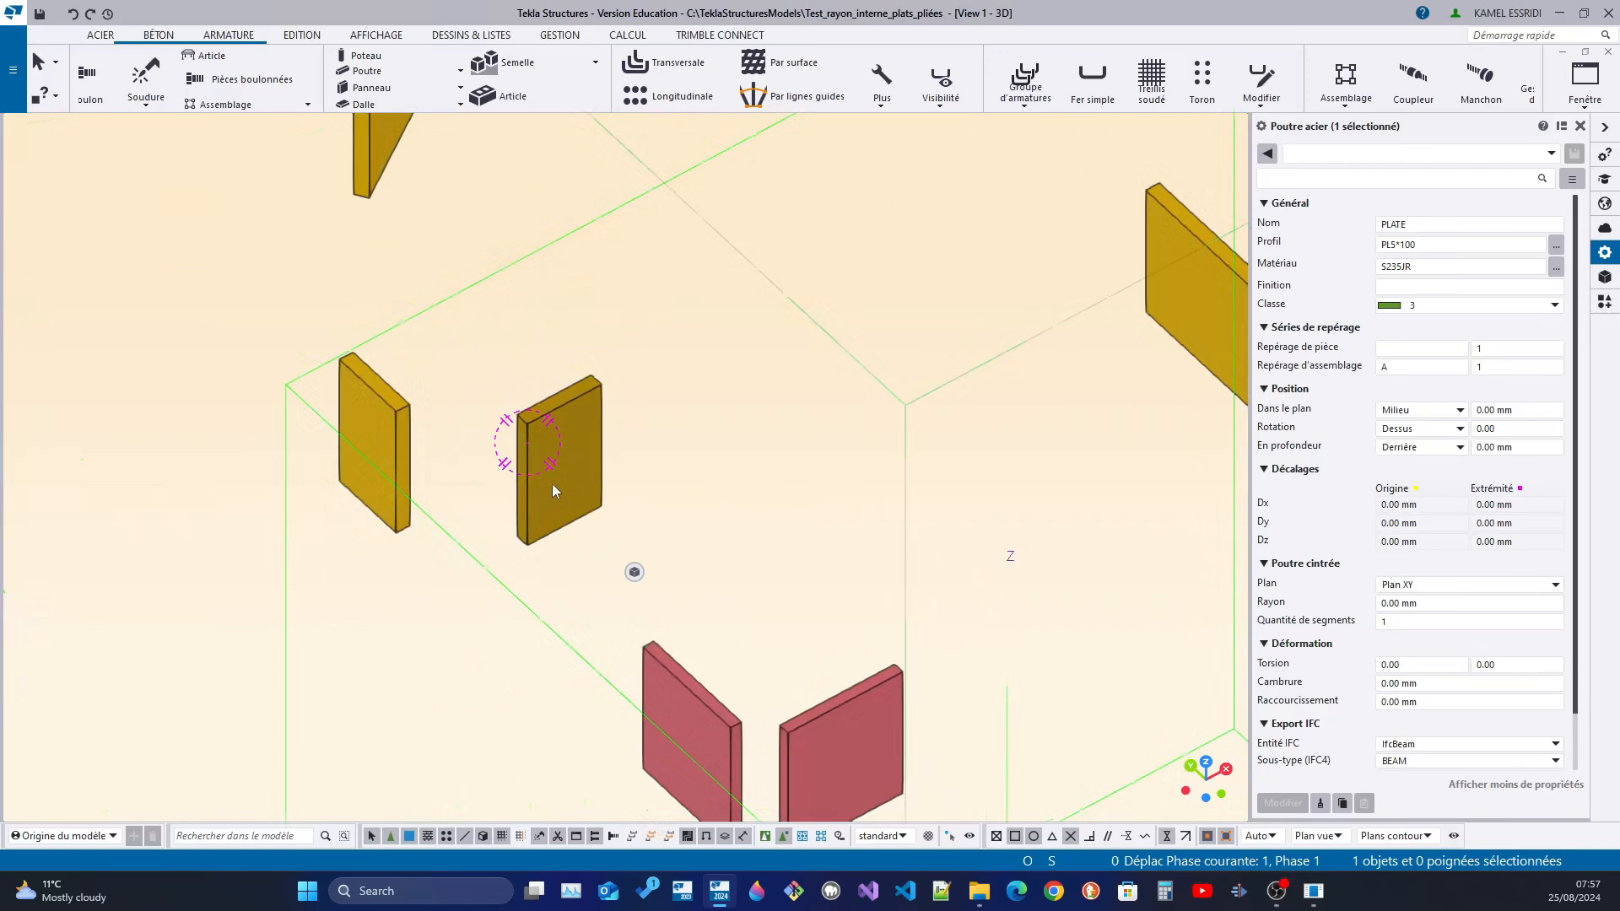
- Create a cylindrical bent plate joining the two separate yellow plates
left_click(100, 36)
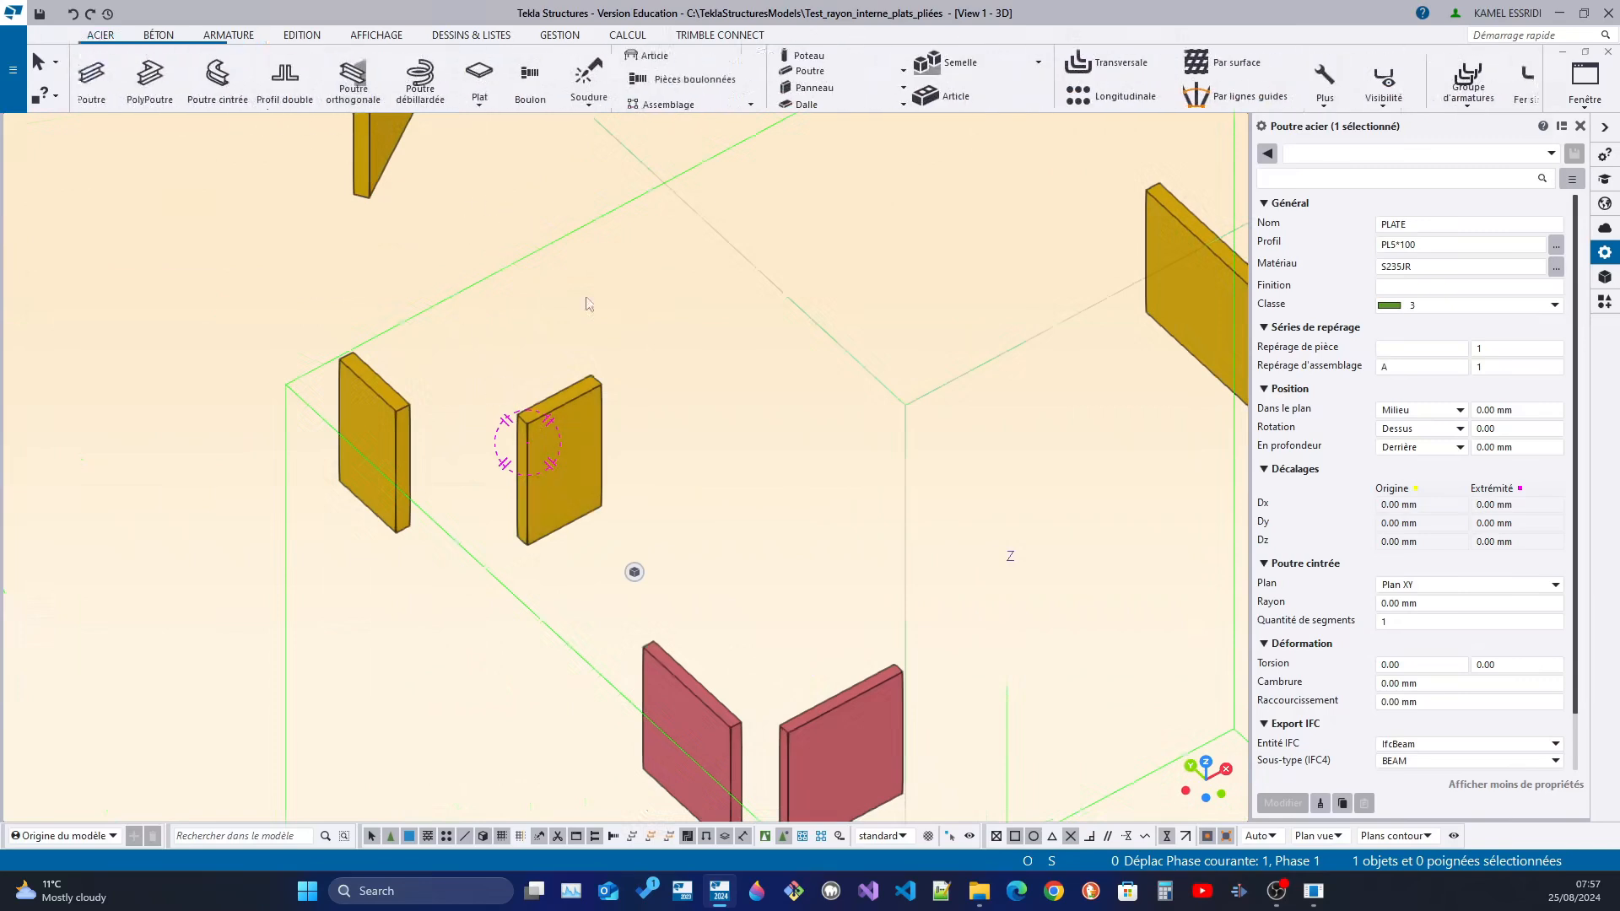
left_click(542, 89)
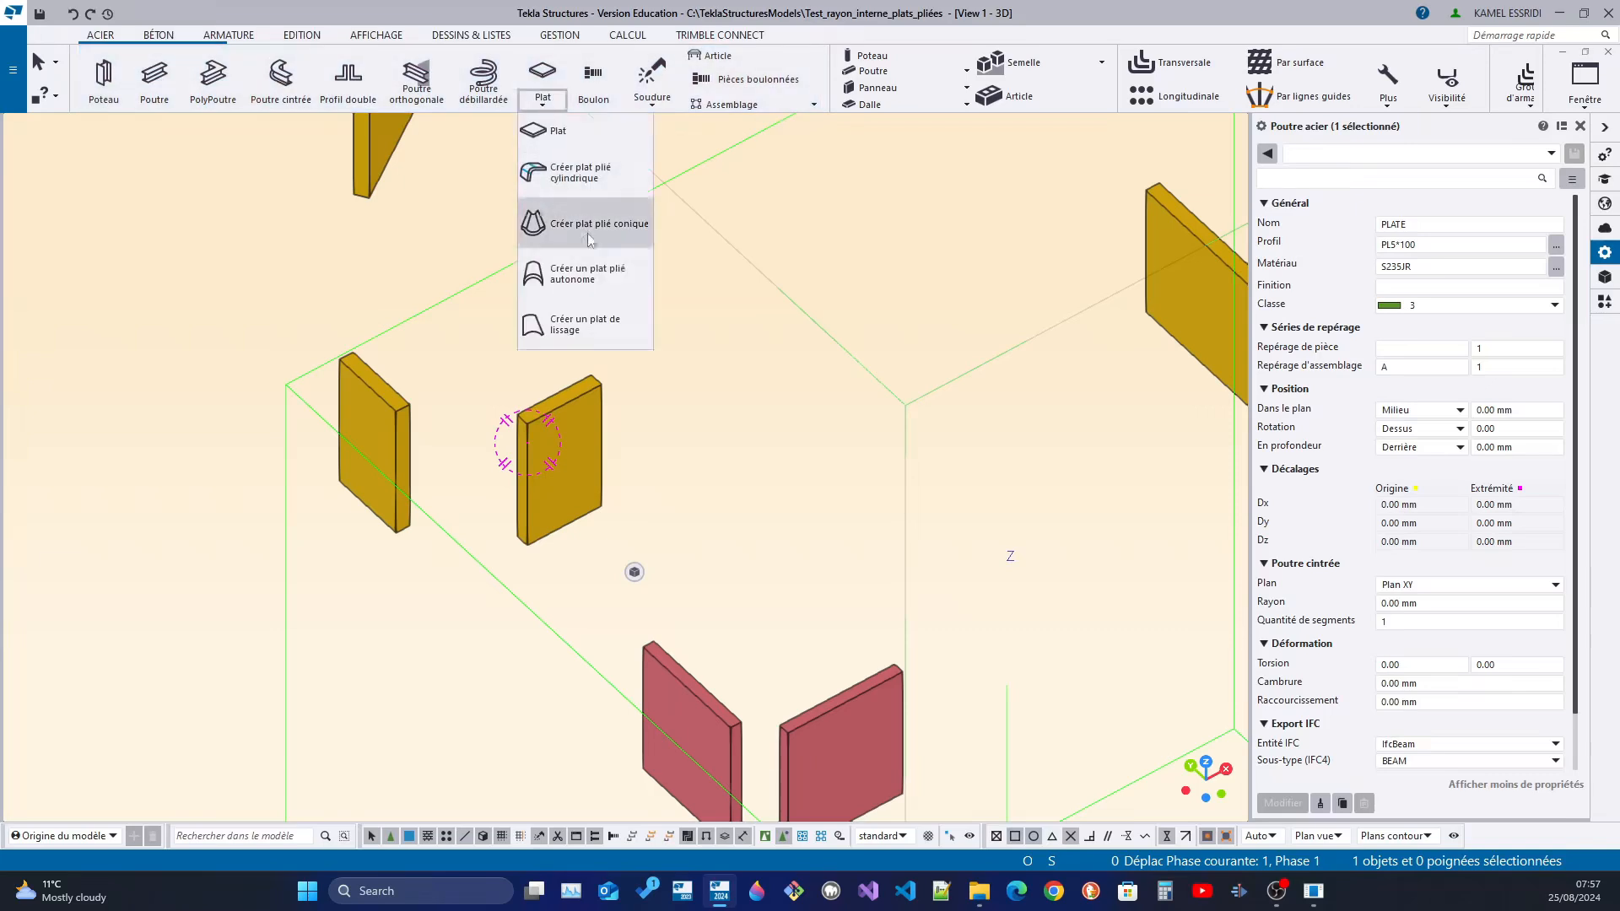
left_click(581, 173)
left_click(557, 481)
left_click(355, 401)
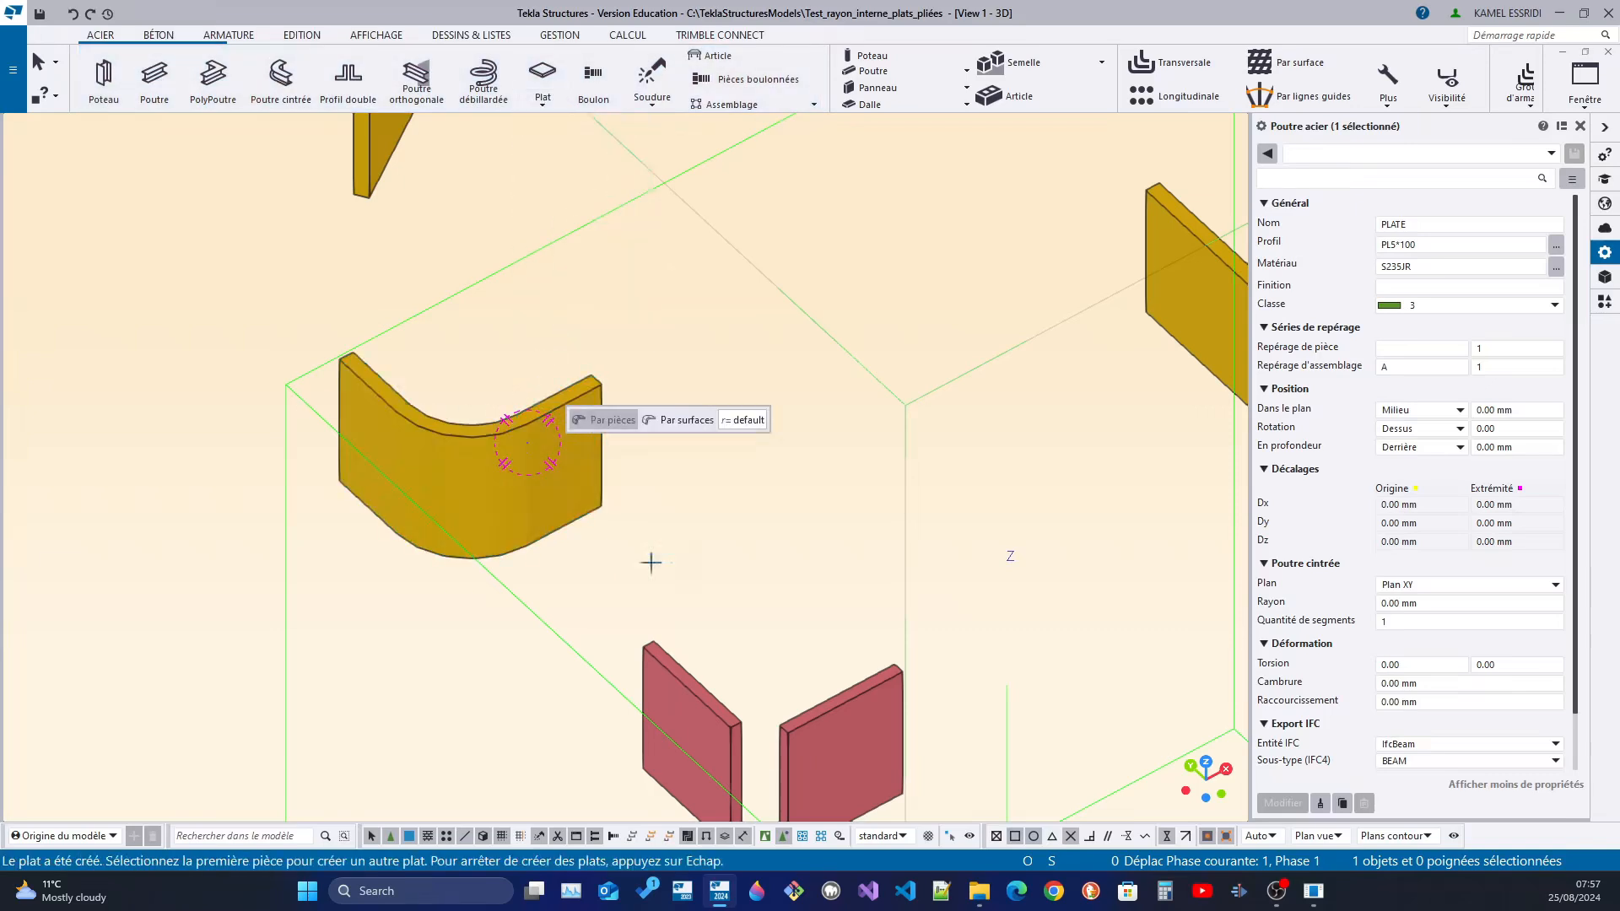
- Create cylindrical bent plates joining the separate pink pair and the separate green pair of plates
left_click(785, 713)
left_click(717, 707)
middle_click_drag(714, 705, 506, 457)
scroll(507, 457, "down", 2)
left_click(712, 609)
left_click(658, 596)
middle_click_drag(700, 622, 778, 667)
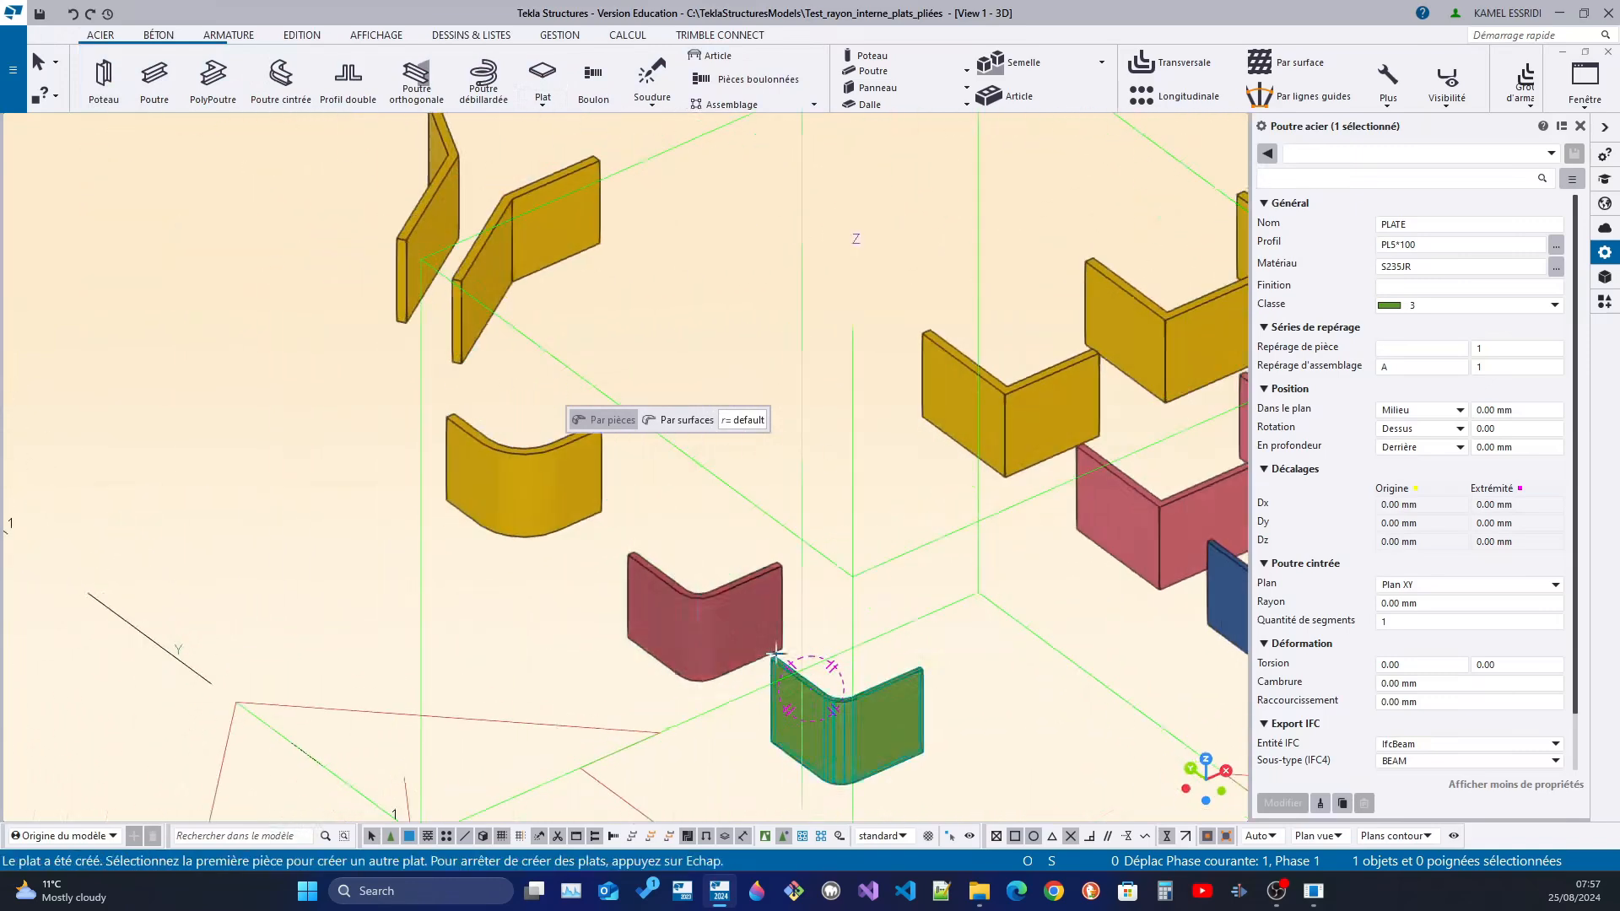
key("Escape")
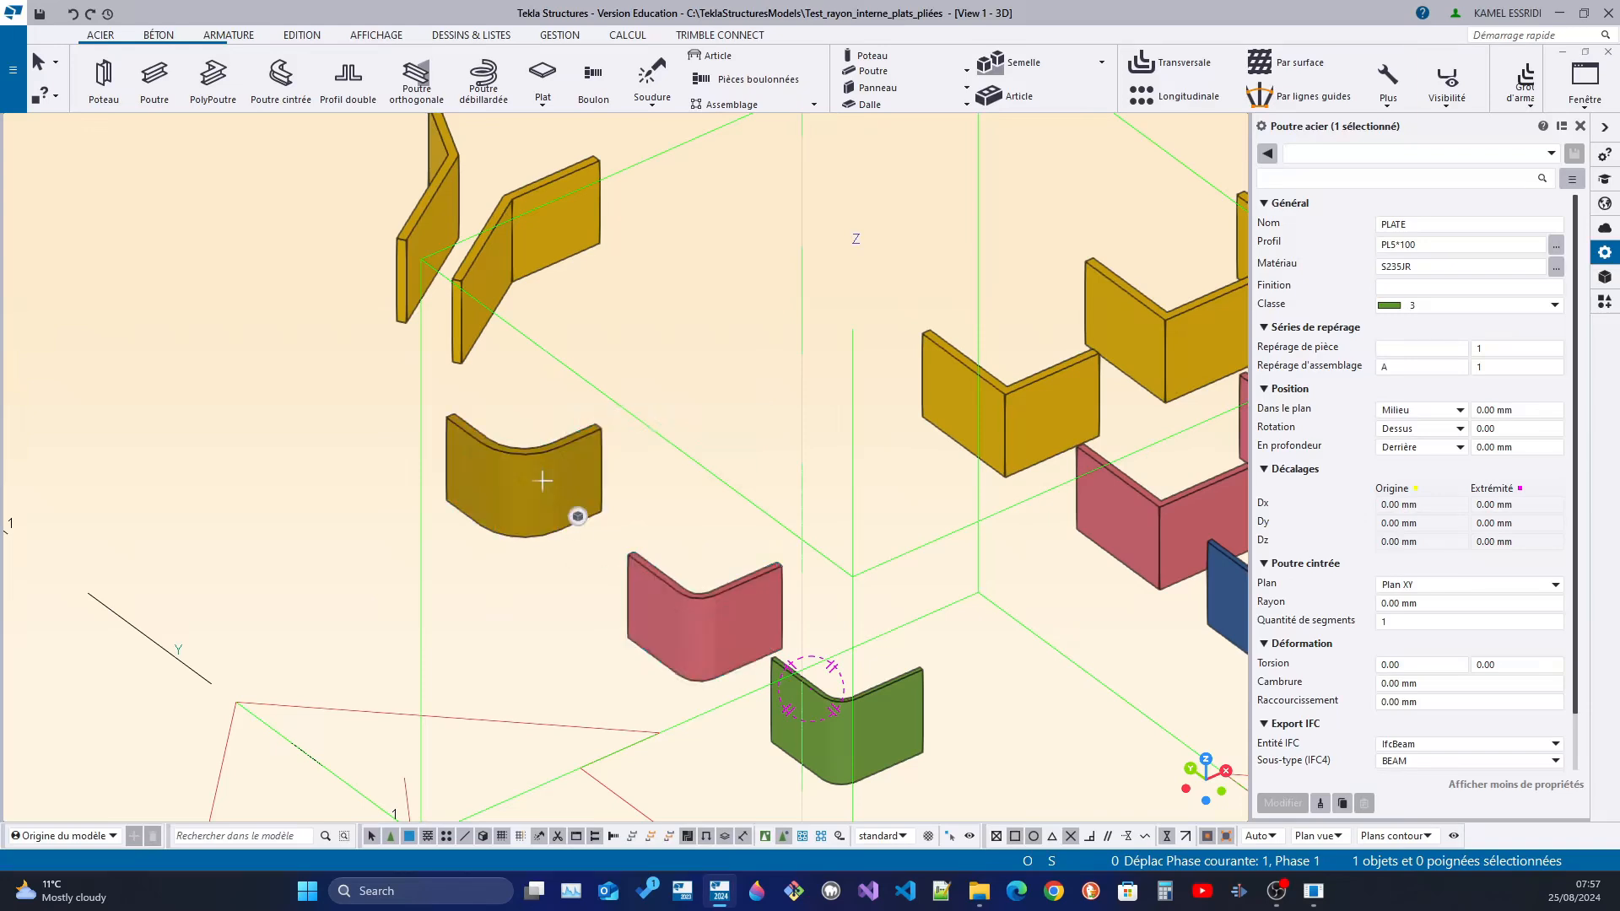
- Examine the curved bend of the new yellow bent plate closely from several angles
scroll(554, 455, "up", 8)
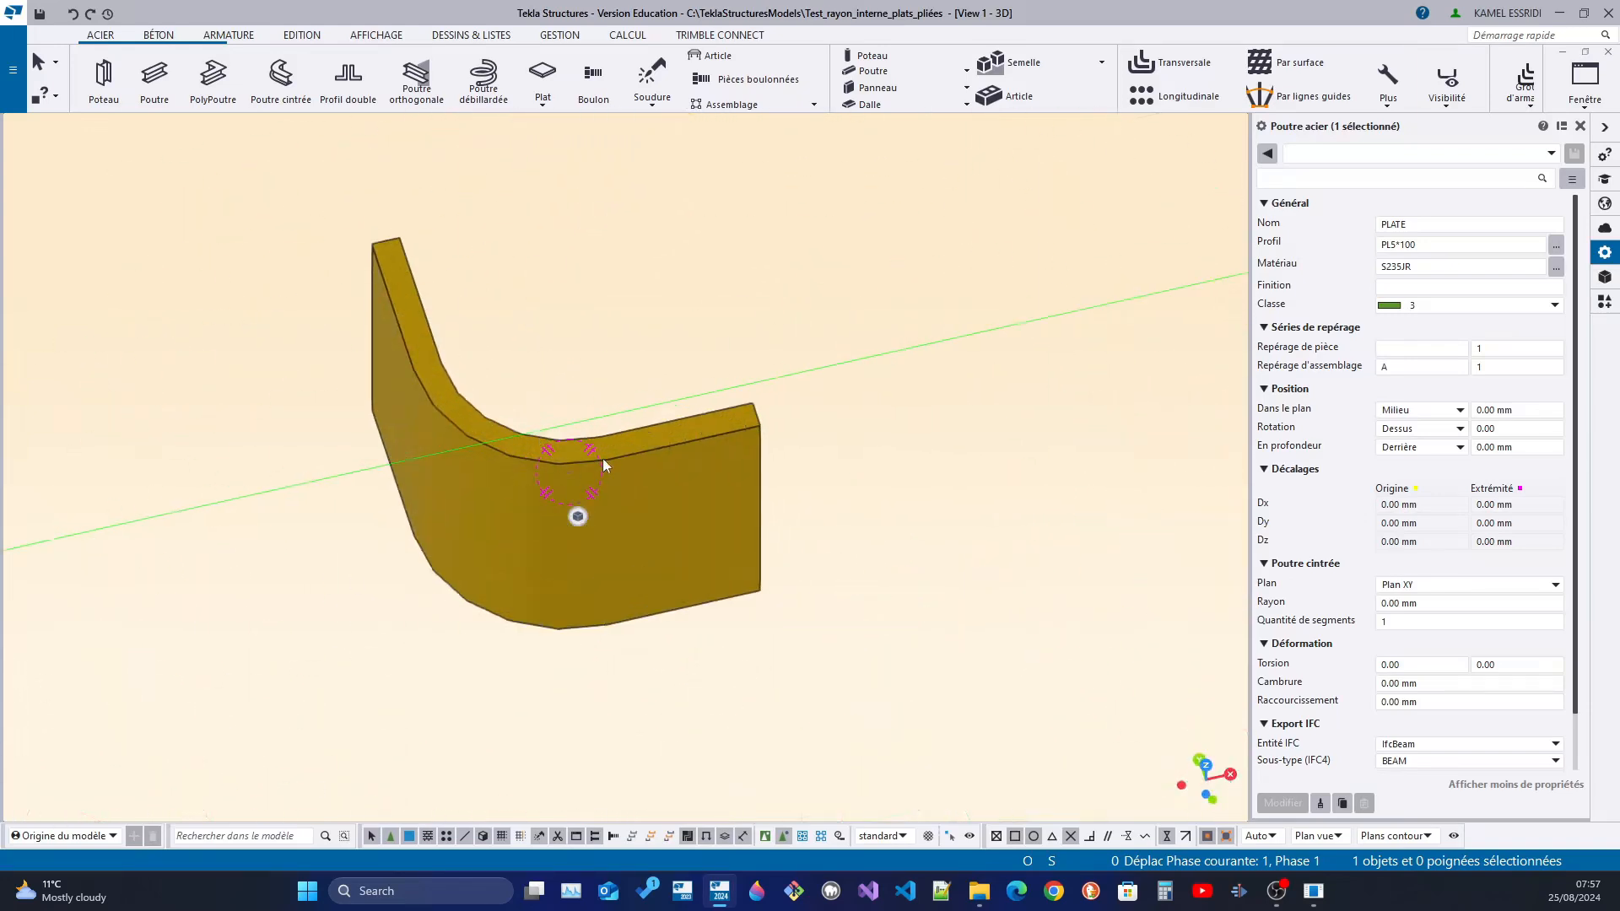
middle_click_drag(509, 432, 552, 448, "ctrl")
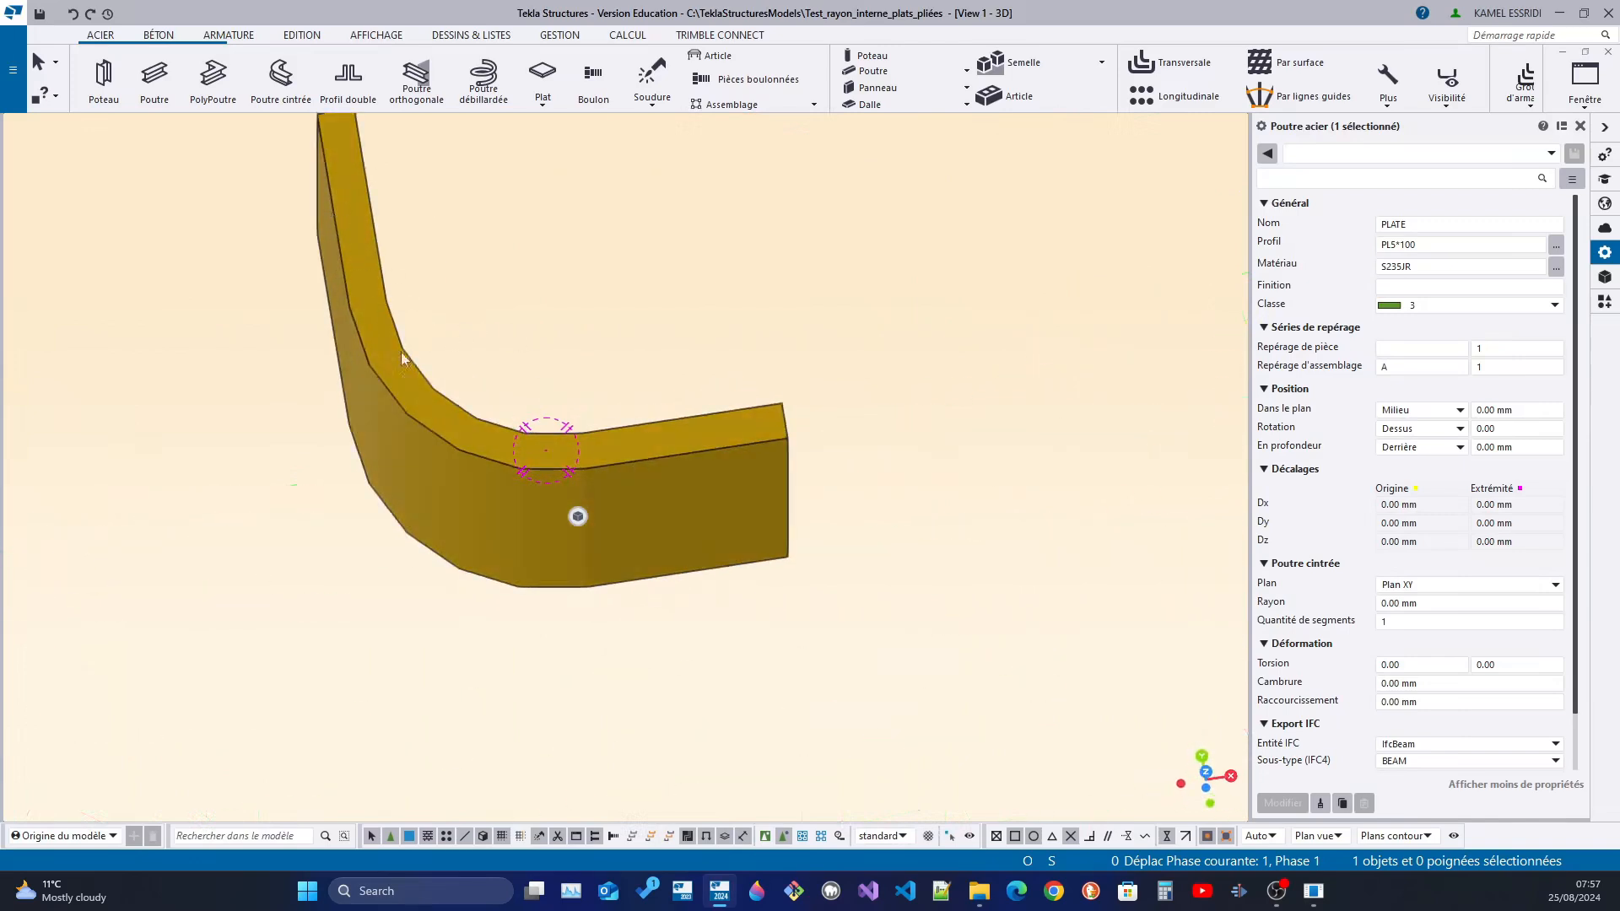
middle_click_drag(495, 416, 438, 400, "ctrl")
scroll(625, 480, "down", 8)
scroll(746, 497, "up", 2)
middle_click_drag(746, 498, 472, 262)
scroll(472, 261, "down", 3)
middle_click_drag(478, 481, 547, 444, "ctrl")
scroll(548, 450, "up", 8)
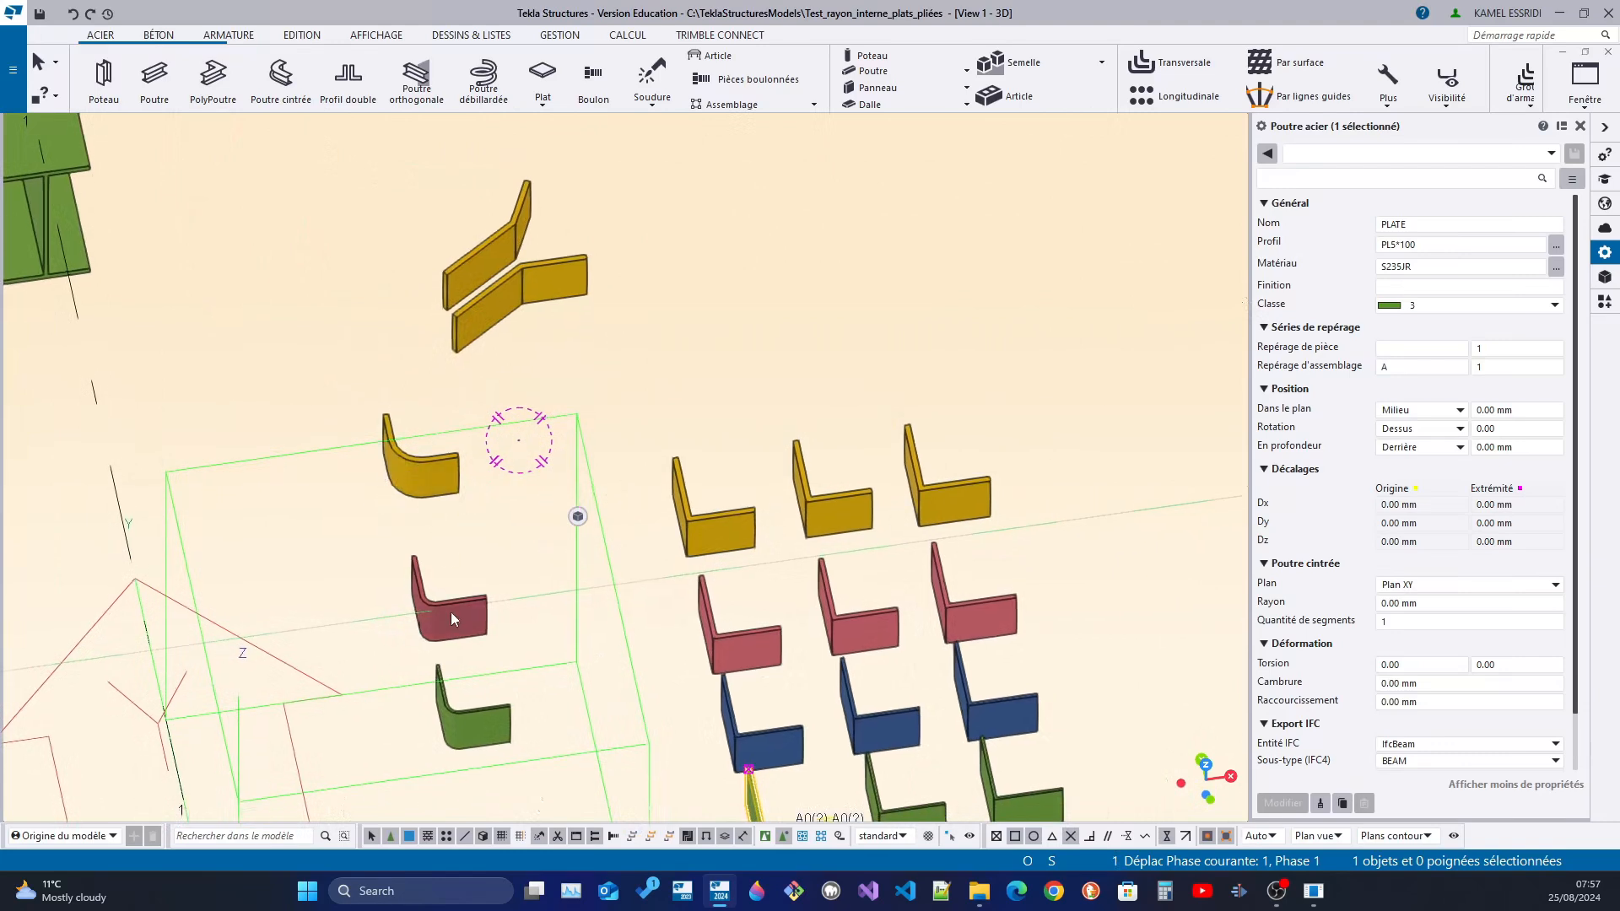
- Compare the rounded bent plates with the rows of sharp-cornered folded plates, down to the selected front green one
middle_click_drag(452, 614, 384, 447)
scroll(665, 332, "up", 3)
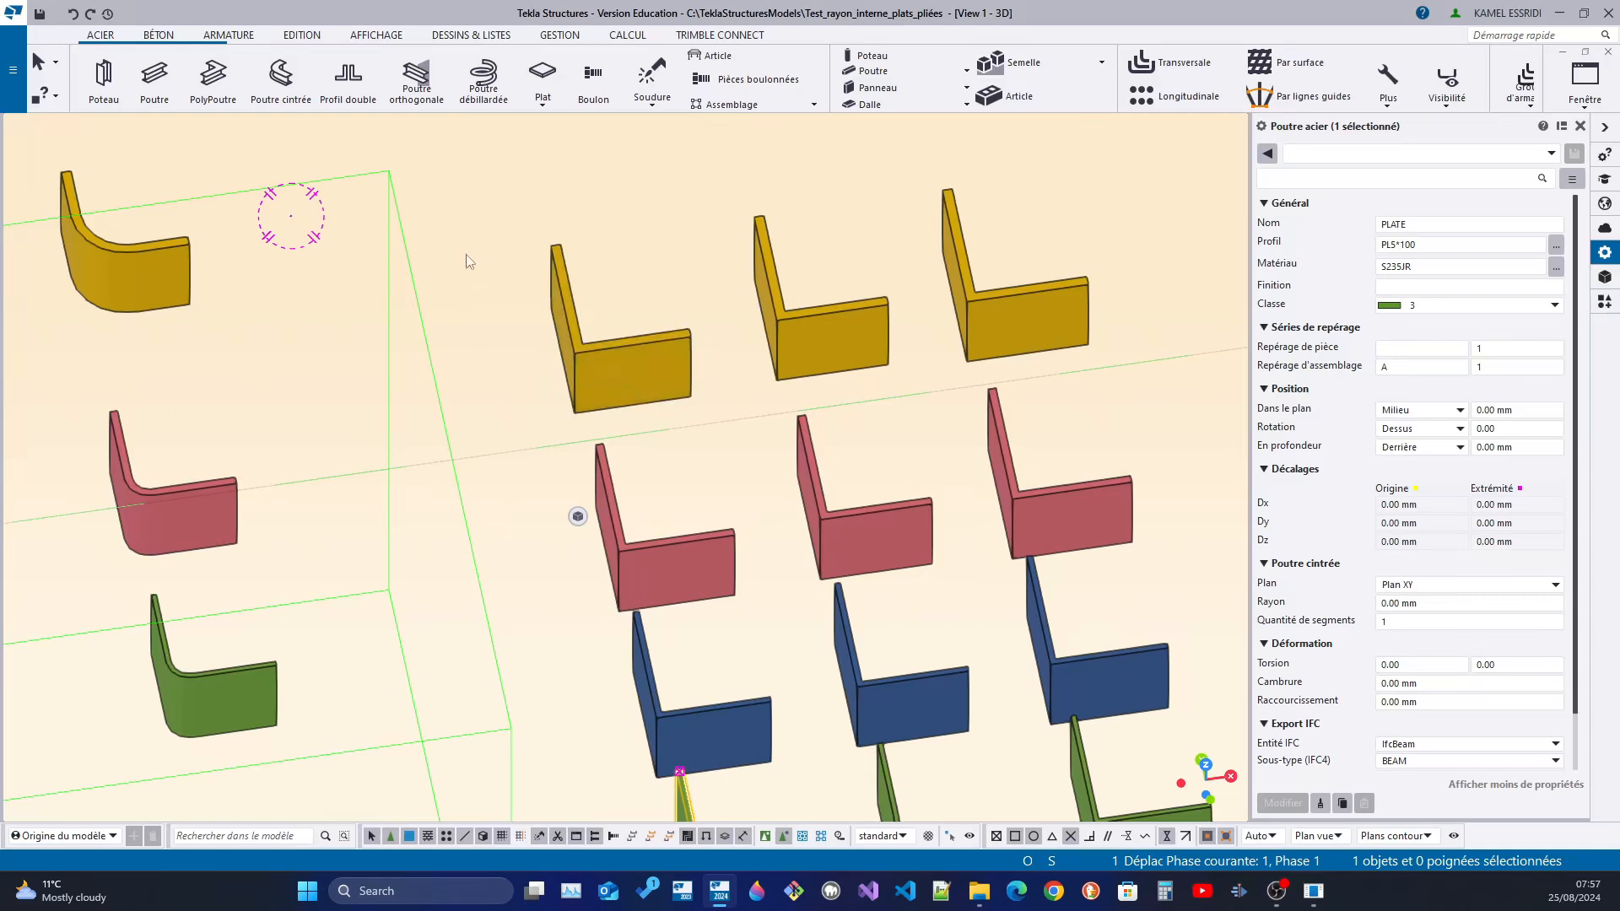
middle_click_drag(561, 331, 564, 398, "ctrl")
scroll(563, 393, "down", 4)
middle_click_drag(684, 431, 673, 622)
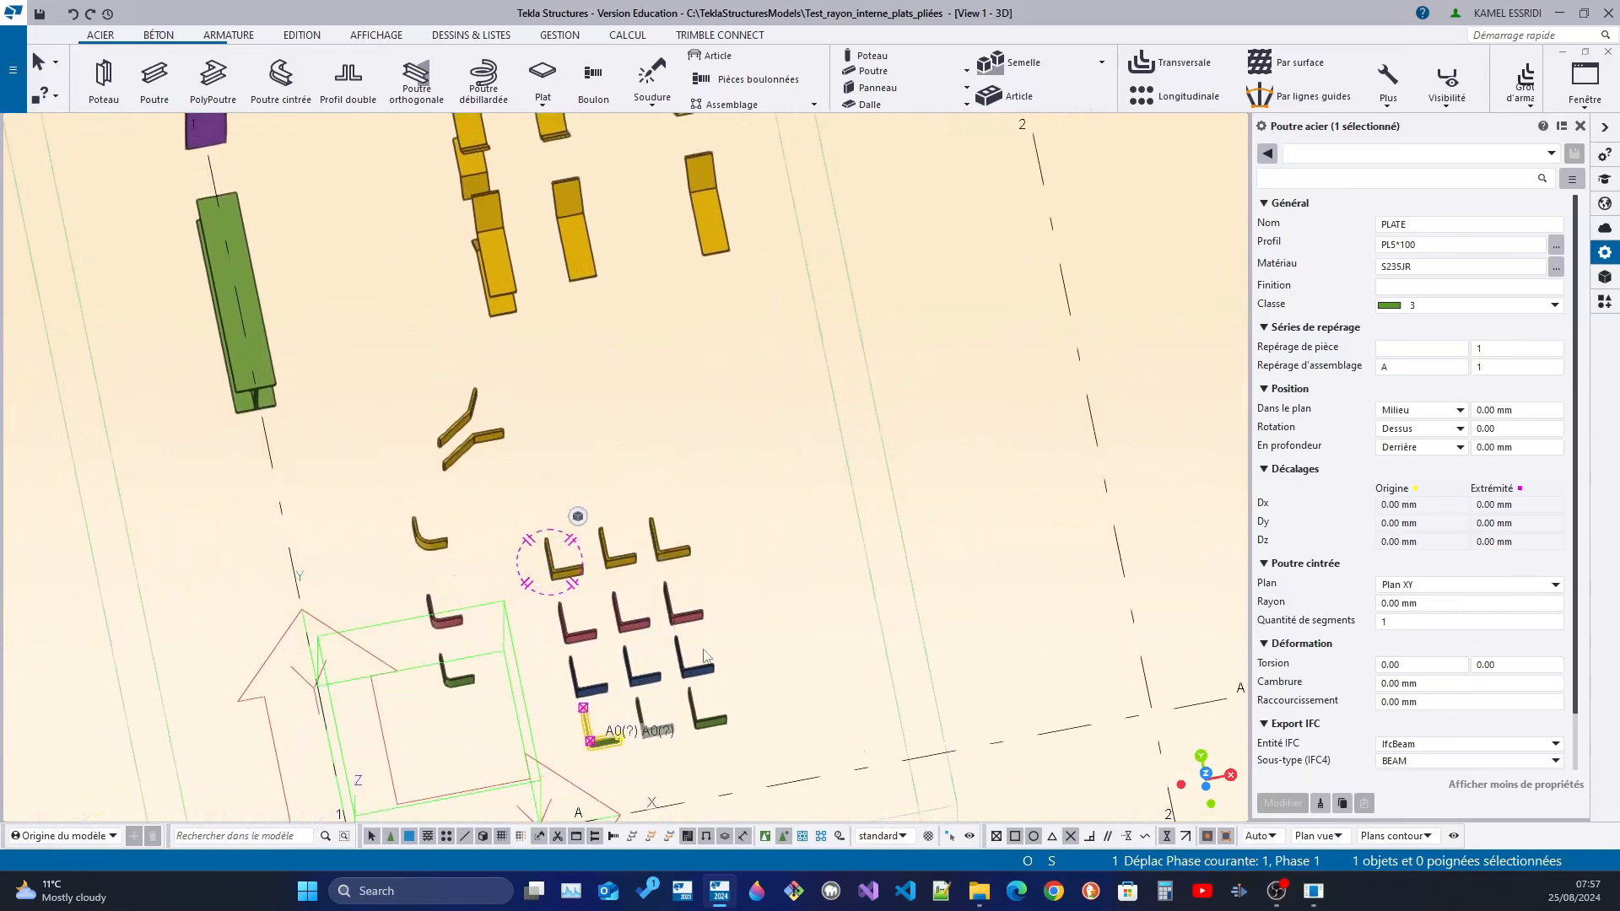
scroll(586, 540, "up", 5)
middle_click_drag(595, 741, 616, 521)
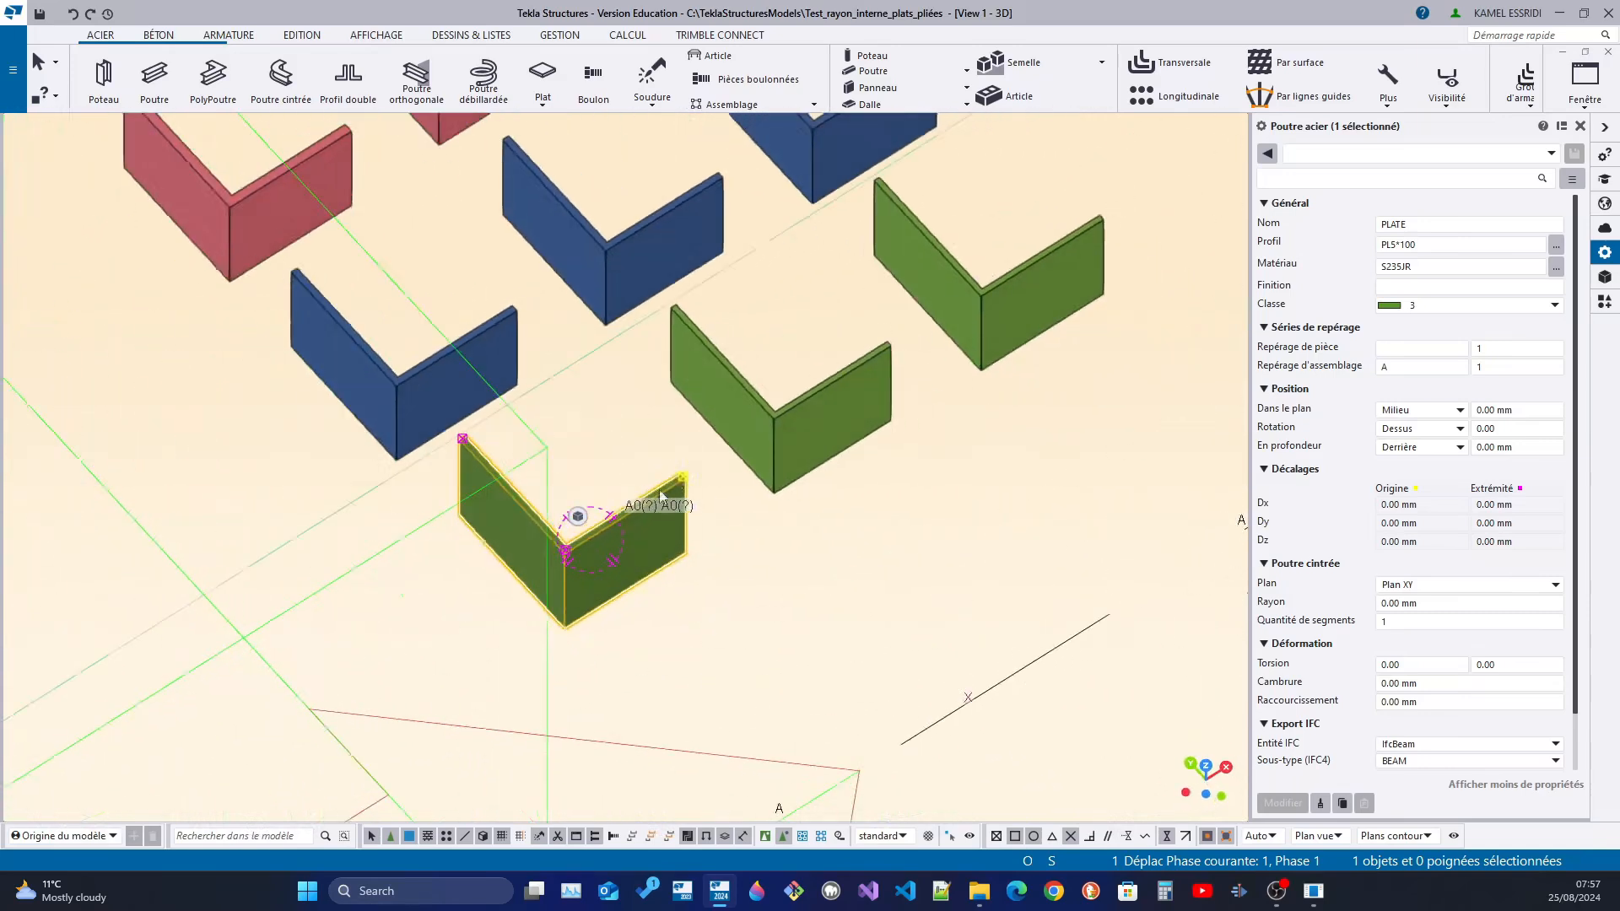
scroll(593, 548, "up", 3)
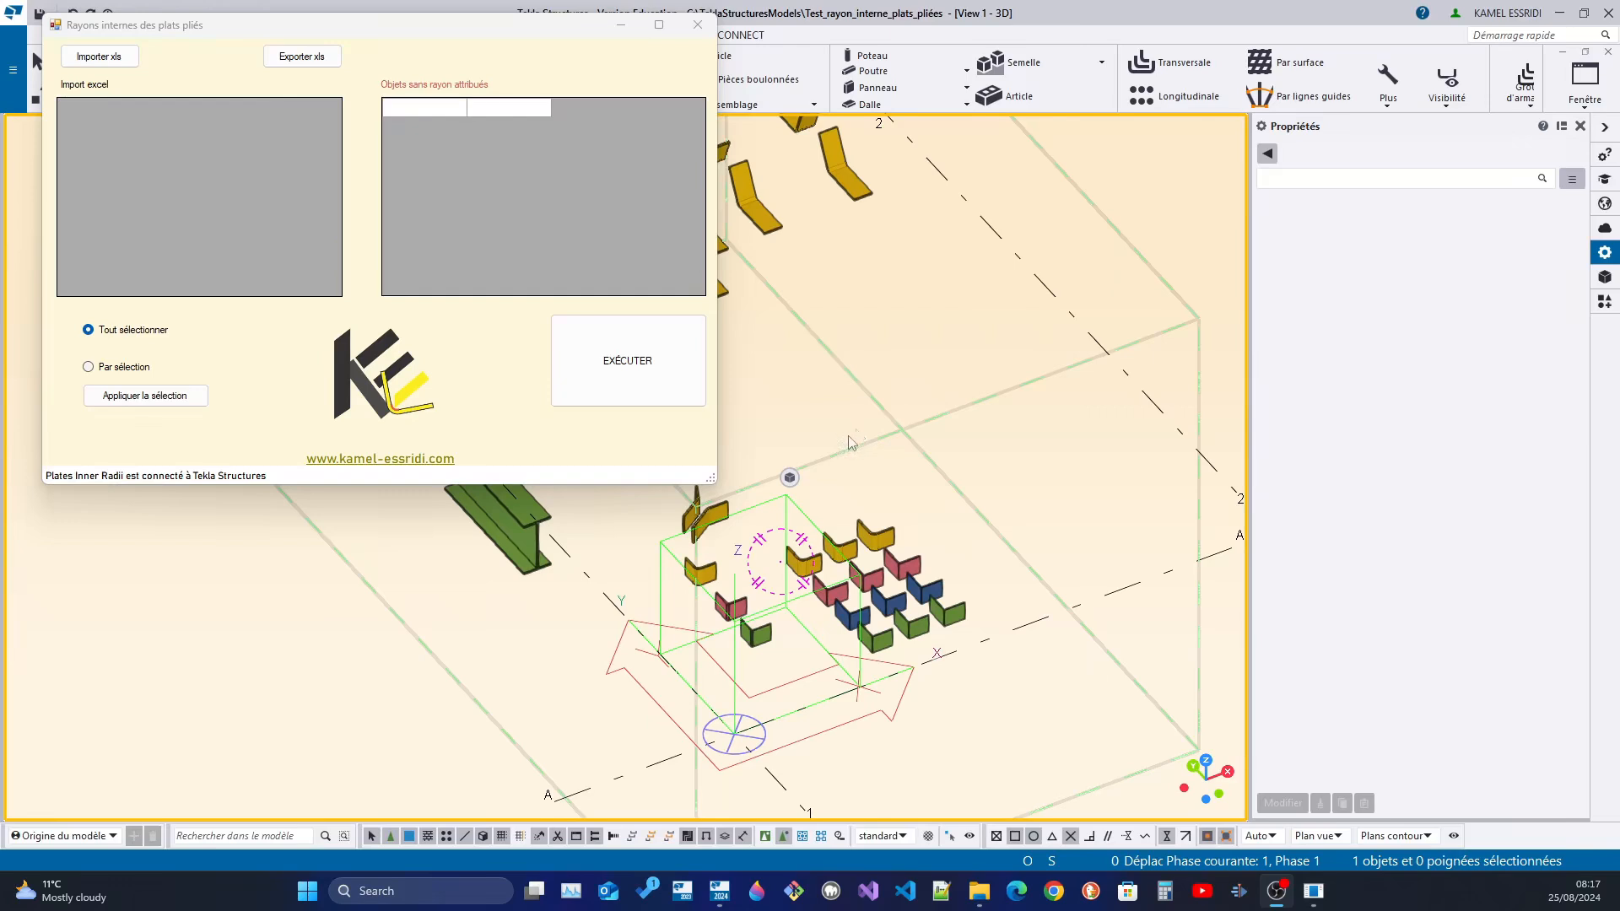
- Return to the model view from the inner radius window and select the front green folded plate for inspection
scroll(889, 496, "up", 1)
left_click(933, 524)
mouse_move(933, 529)
middle_mouse_down("ctrl")
mouse_move(862, 579)
mouse_move(725, 443)
mouse_move(688, 478)
middle_mouse_up("ctrl")
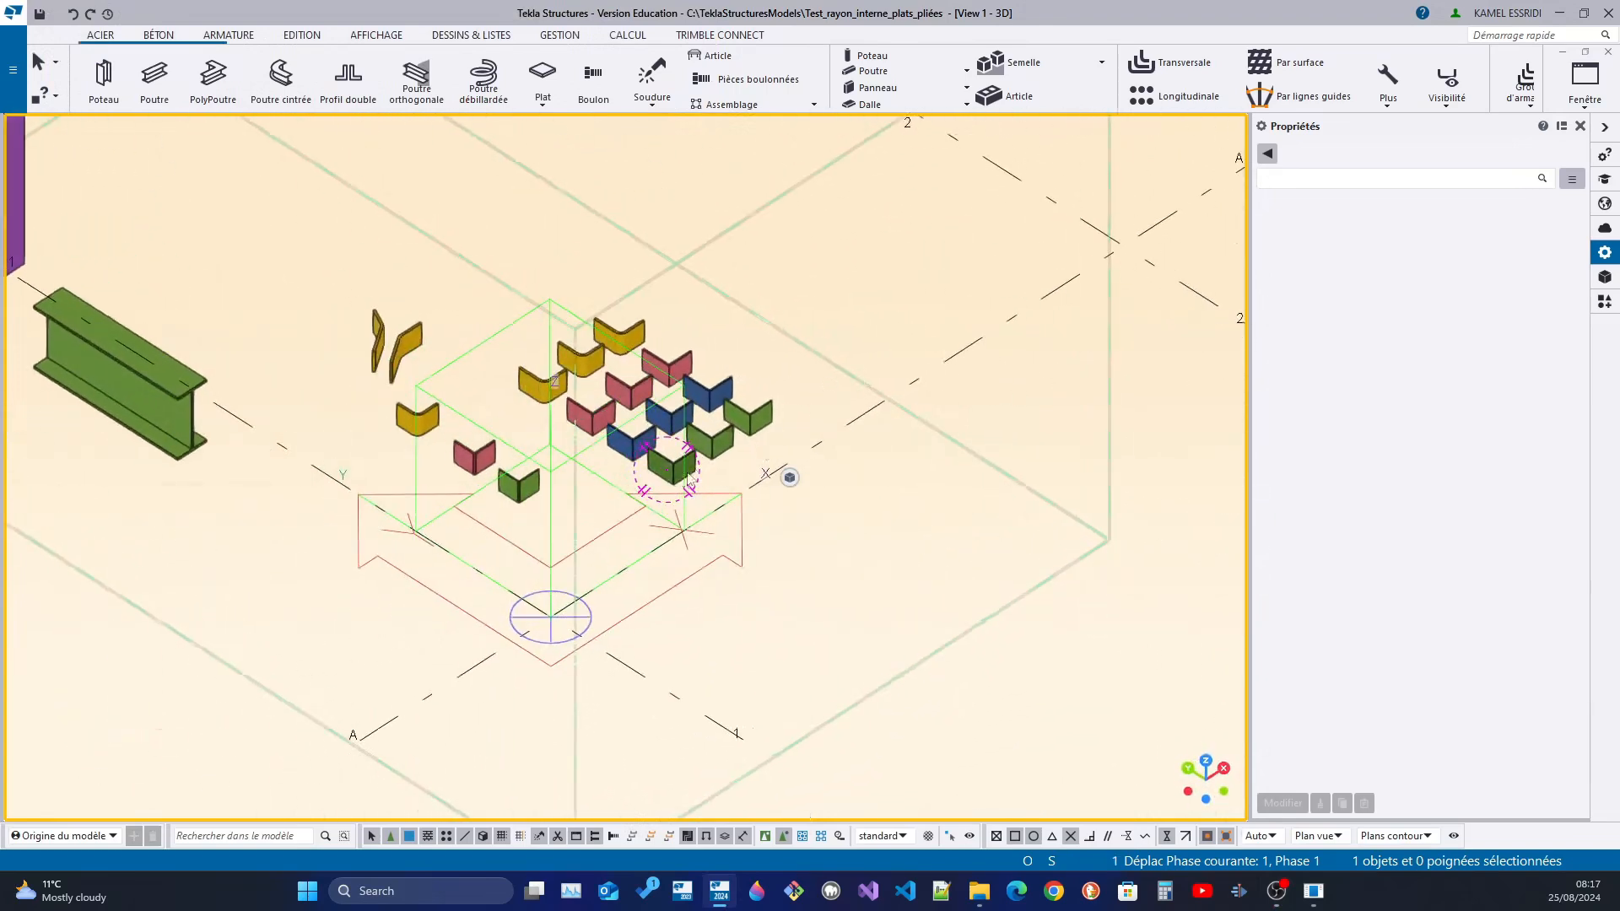
scroll(688, 478, "up", 5)
left_click(703, 446)
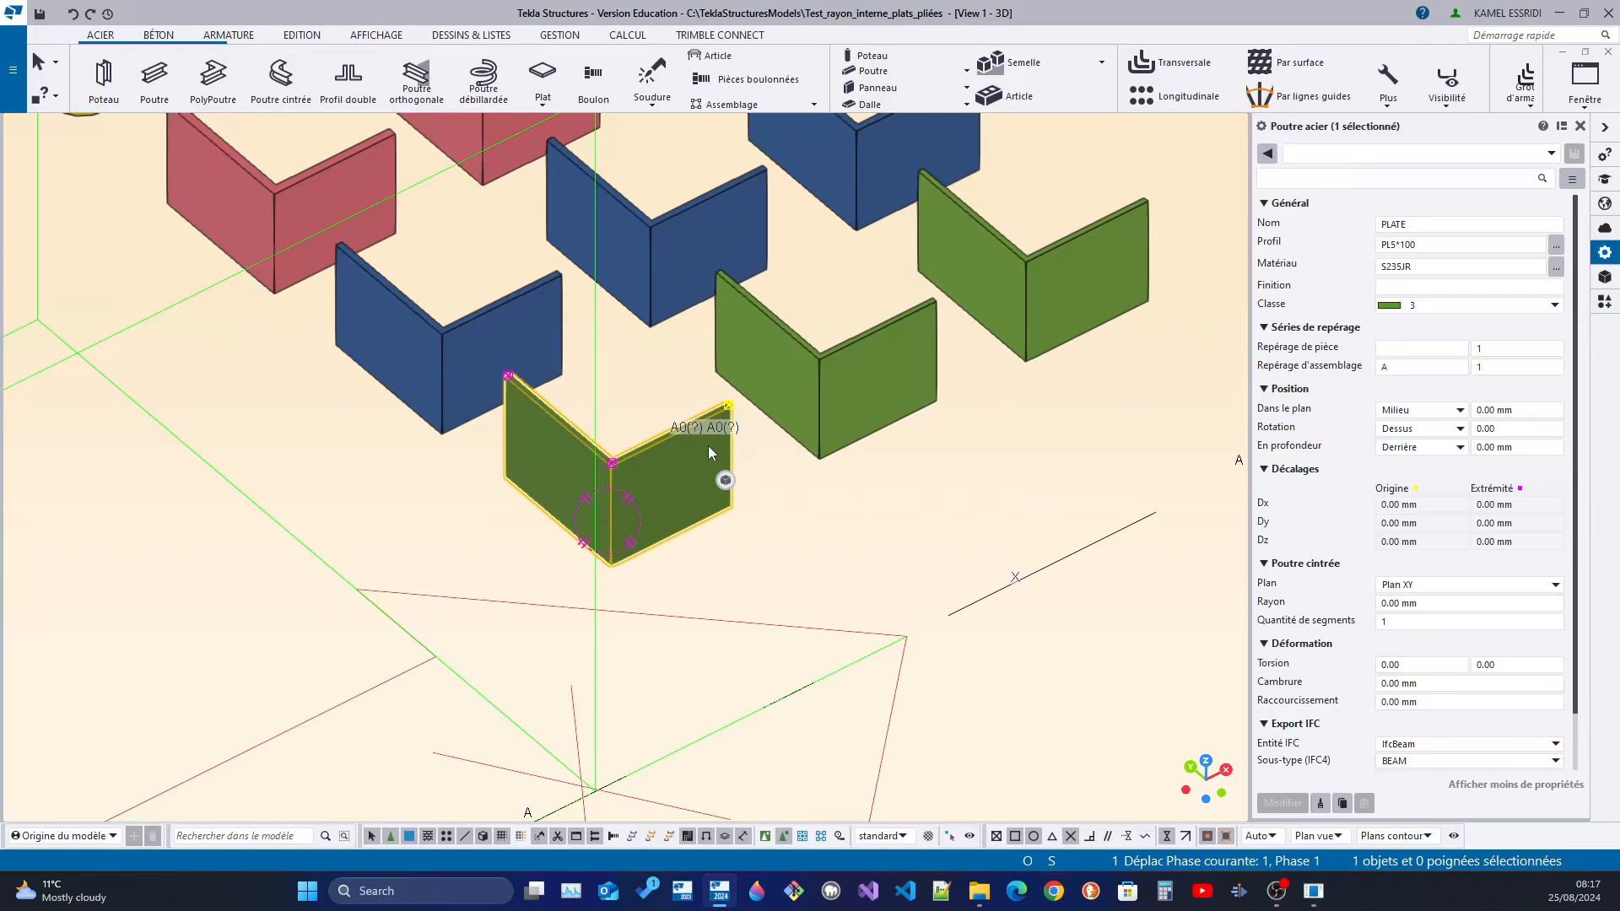
- Inspect the profile properties of the front blue, pink and yellow folded plates one after another
scroll(707, 446, "down", 3)
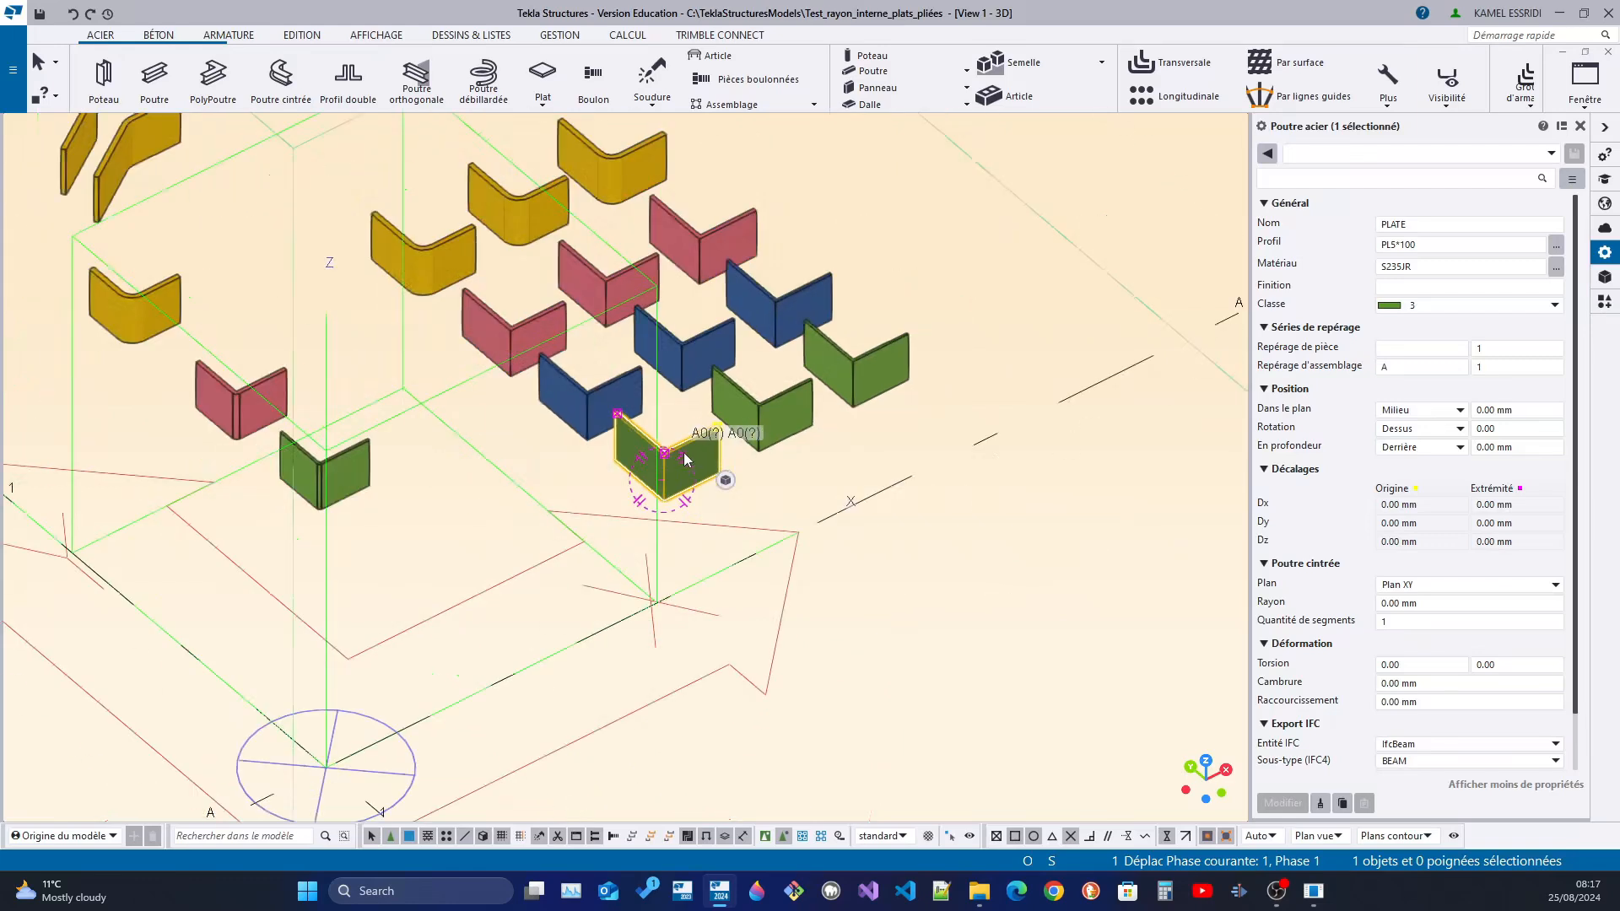
scroll(683, 452, "up", 5)
scroll(676, 446, "down", 3)
left_click(624, 469)
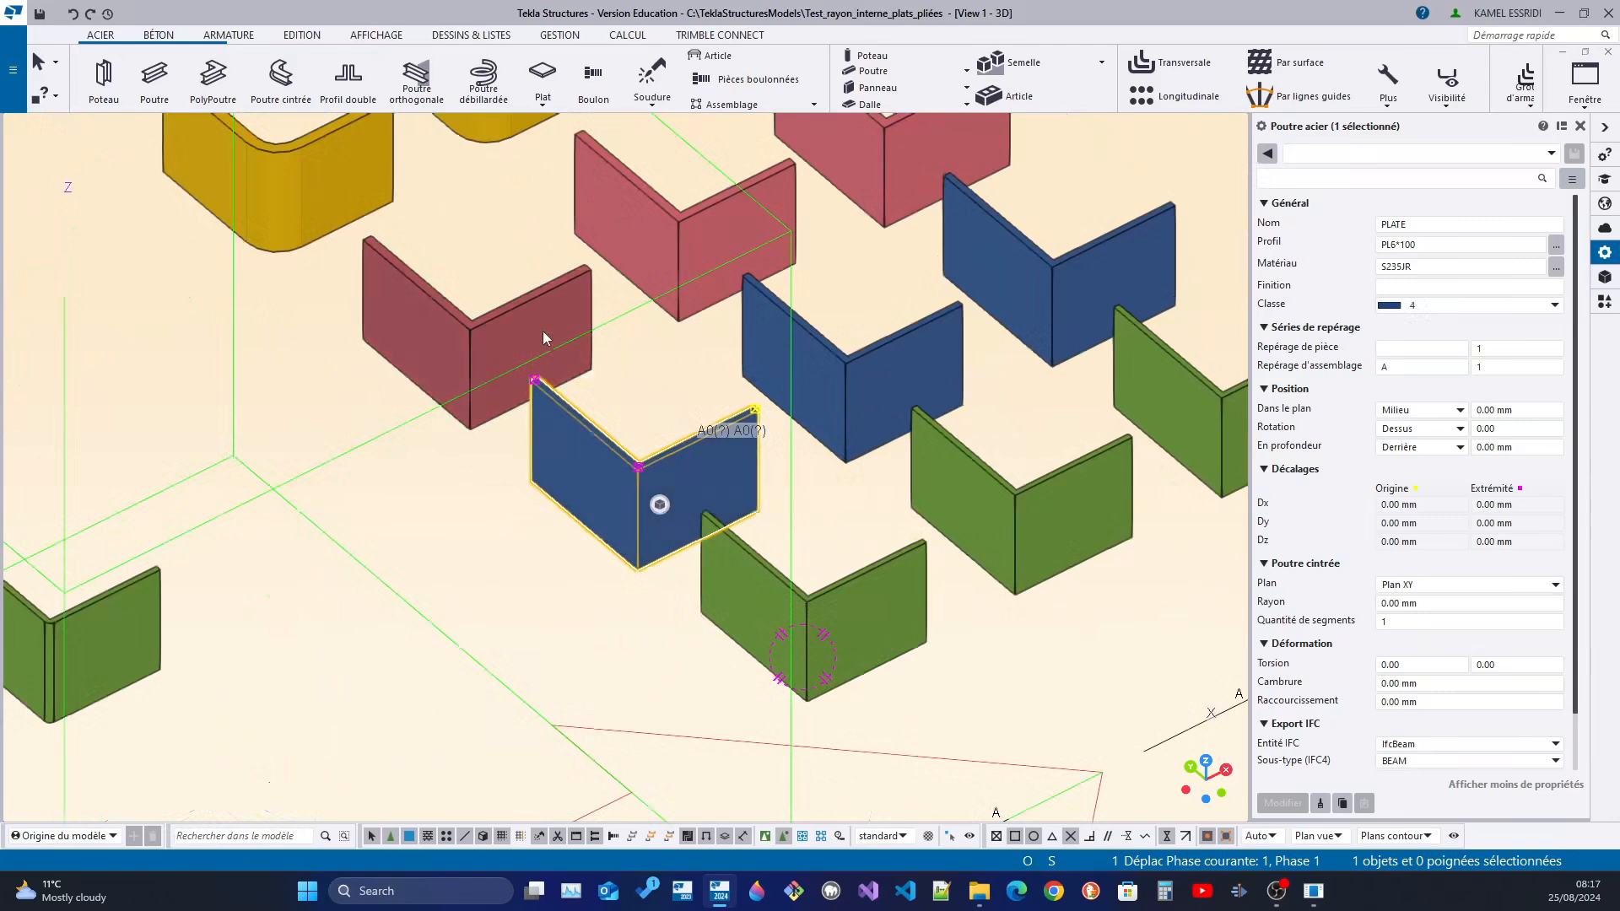
left_click(525, 315)
middle_click_drag(480, 334, 578, 499)
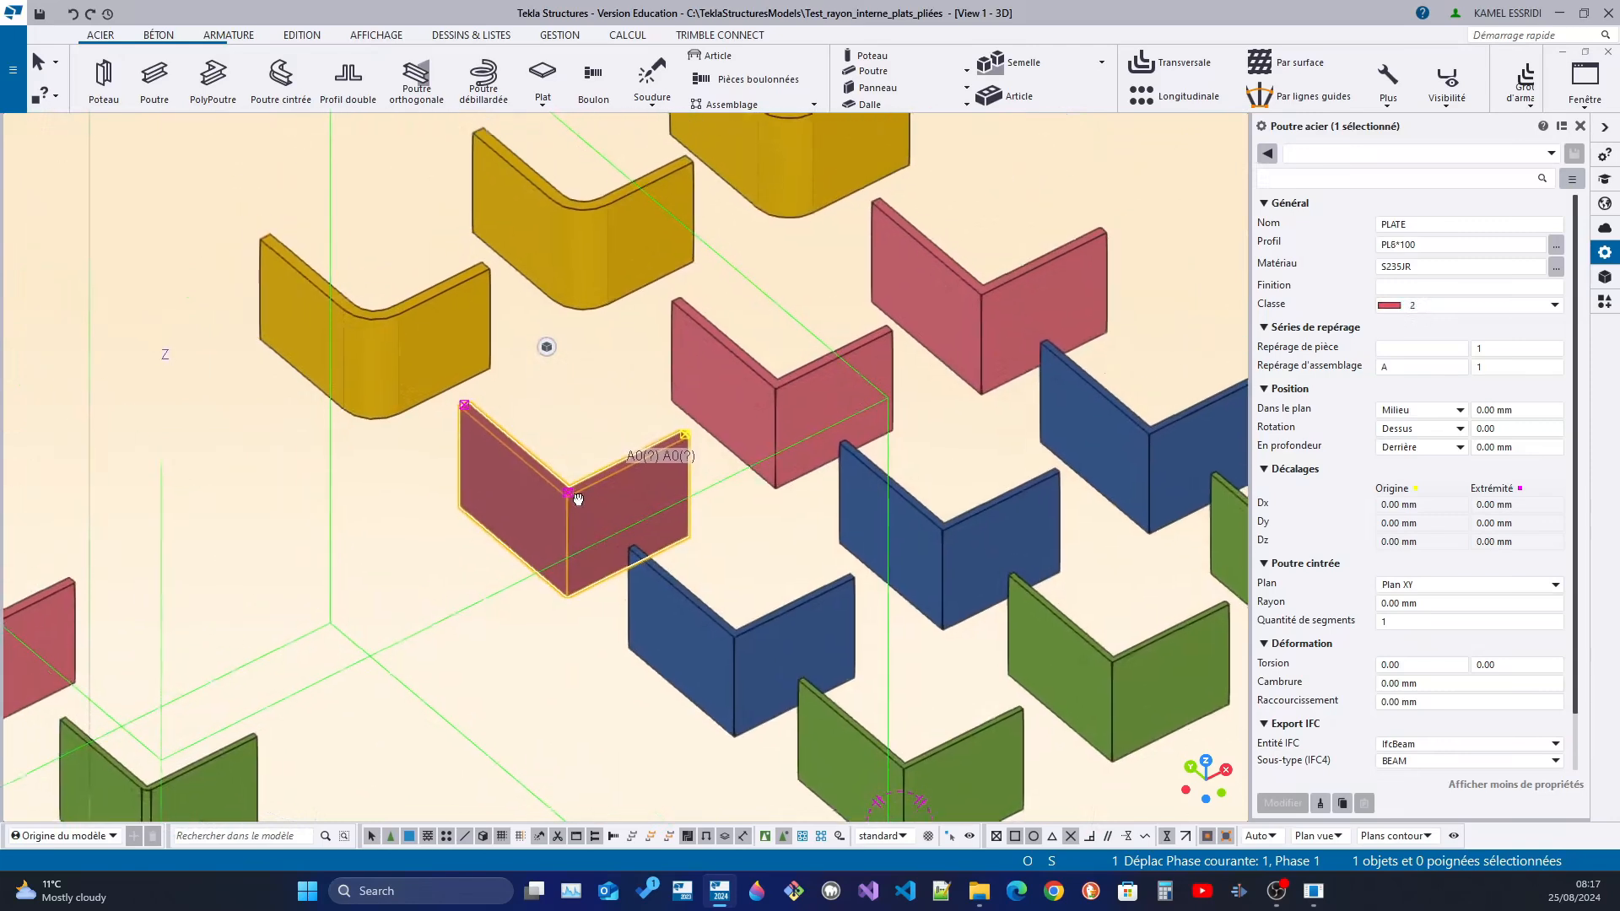
left_click(427, 341)
scroll(473, 343, "down", 3)
middle_click_drag(742, 405, 744, 602)
scroll(744, 603, "down", 3)
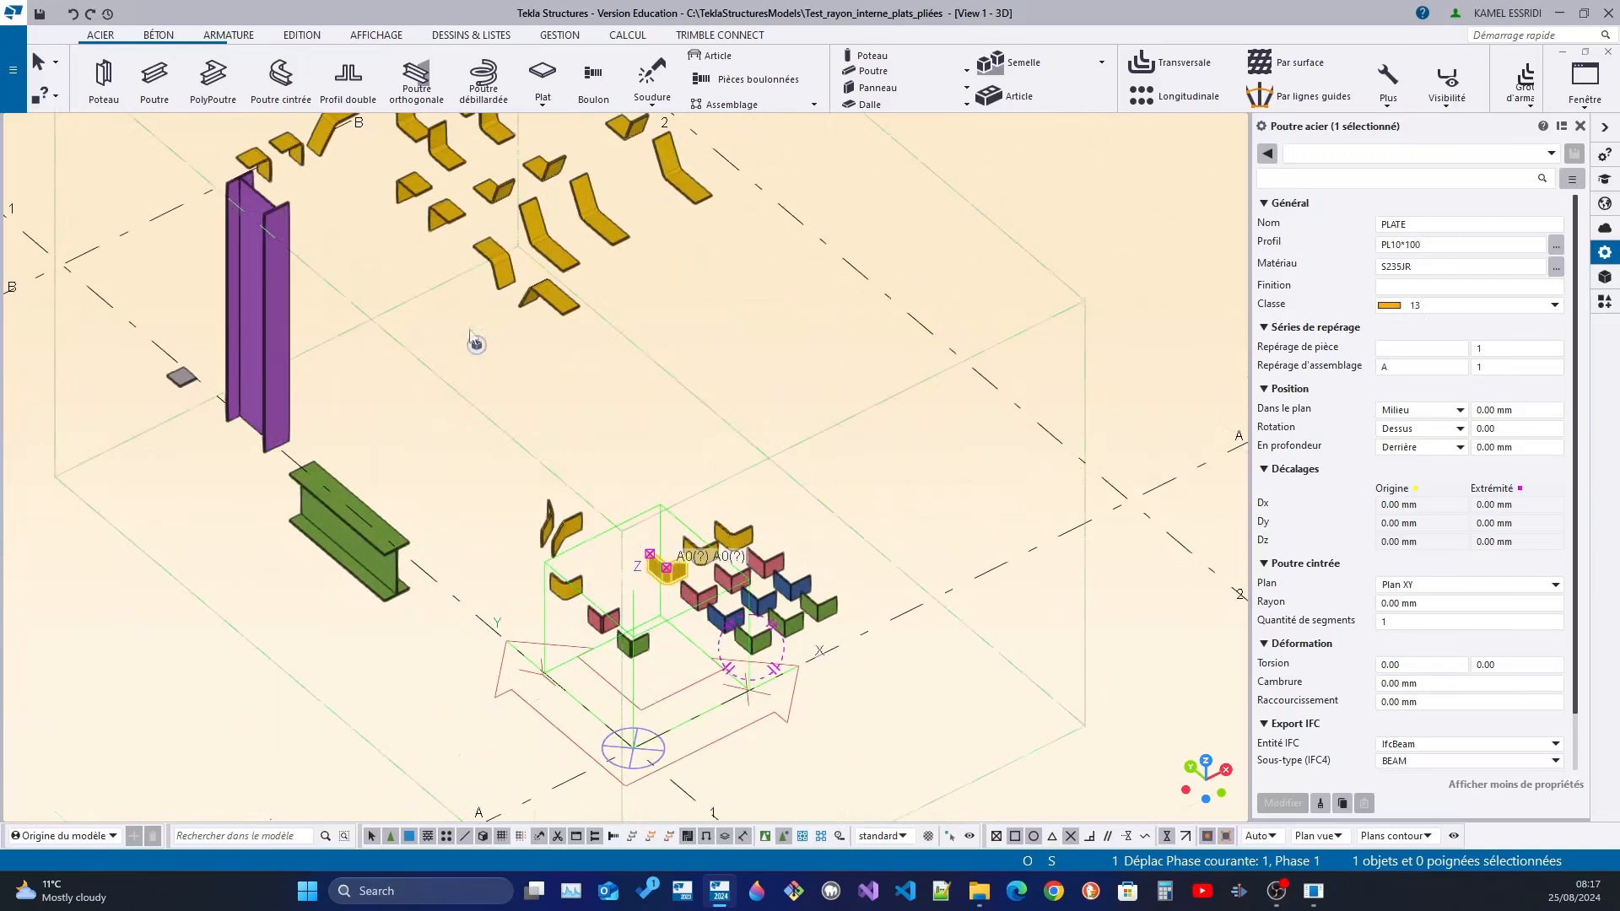
- Import the Excel file test plats-2 into the Rayons internes des plats pliés window and dismiss the validation message
middle_click_drag(606, 456, 494, 531, "ctrl")
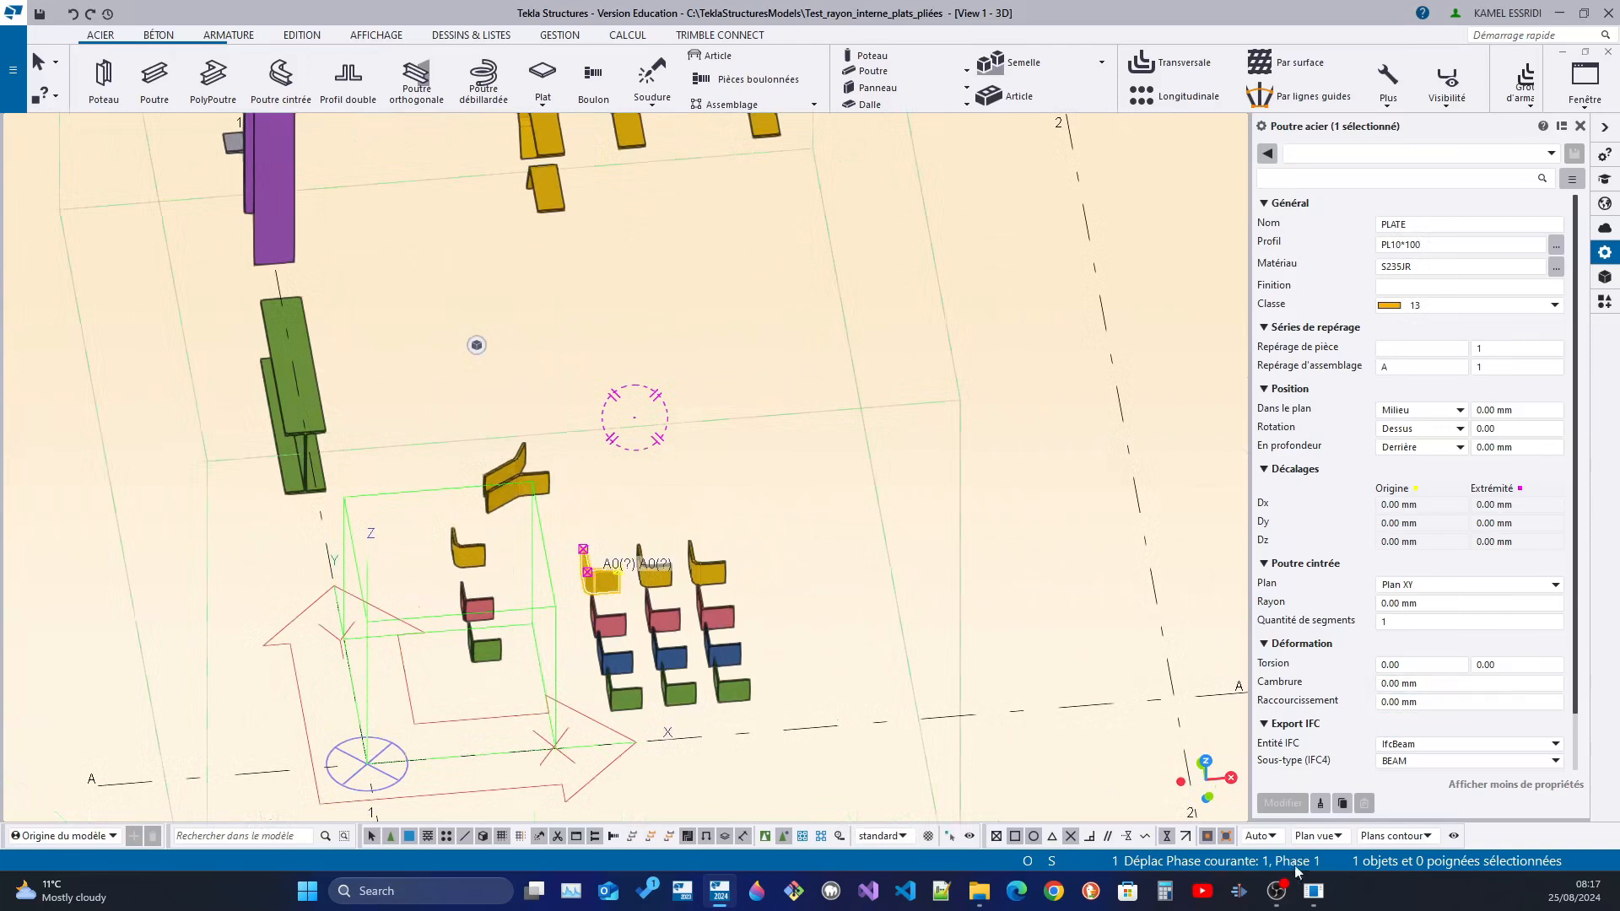
left_click(1310, 900)
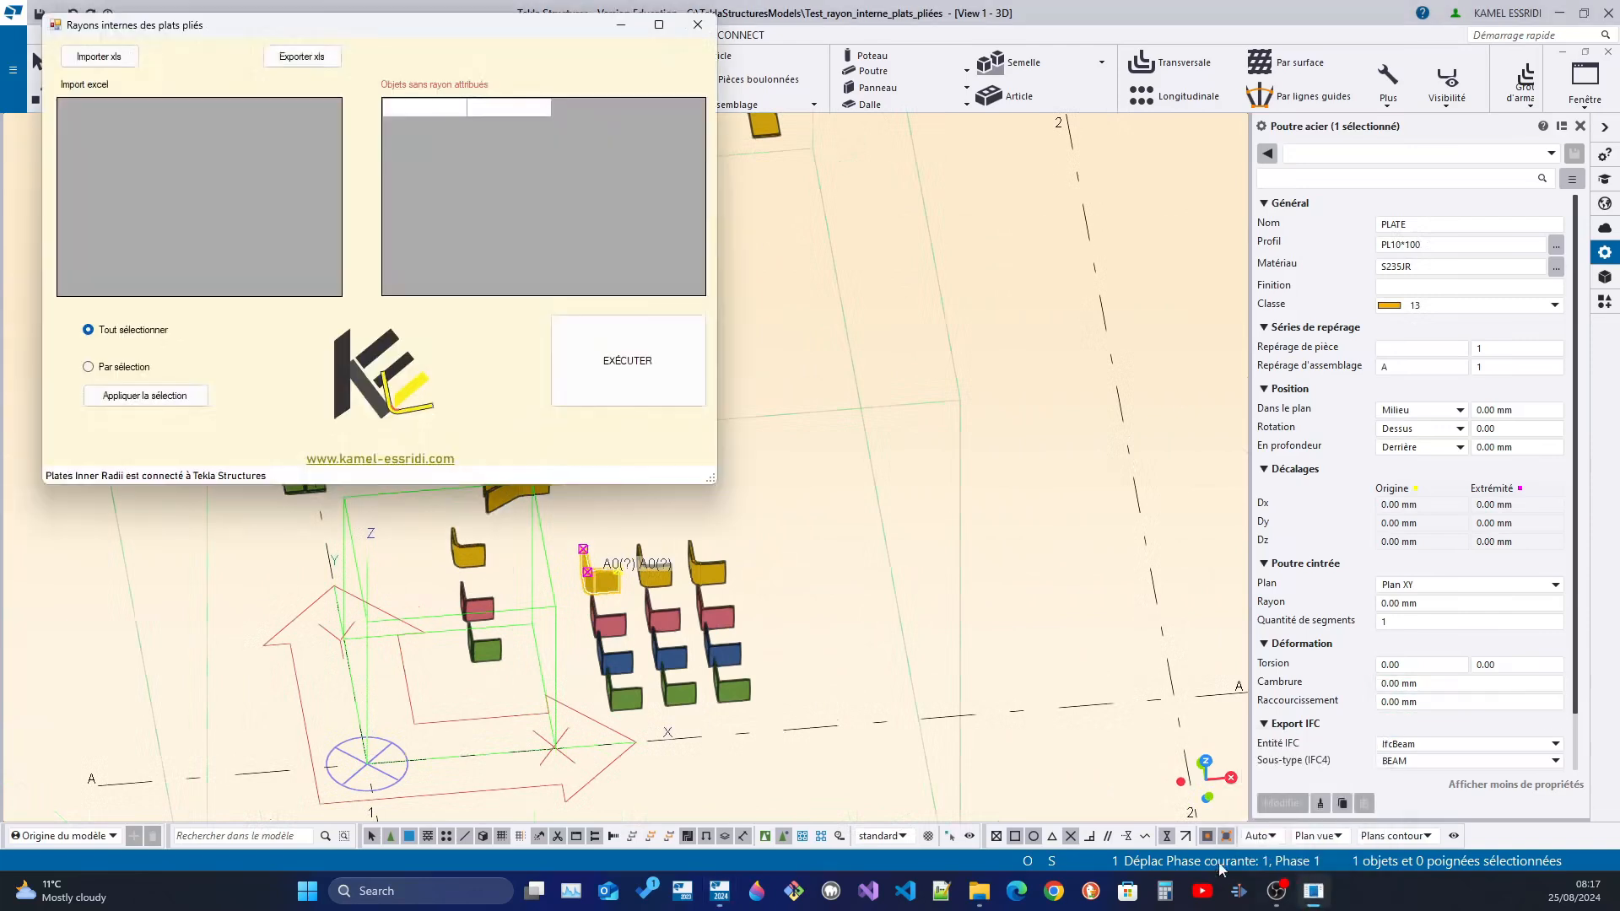
left_click(100, 58)
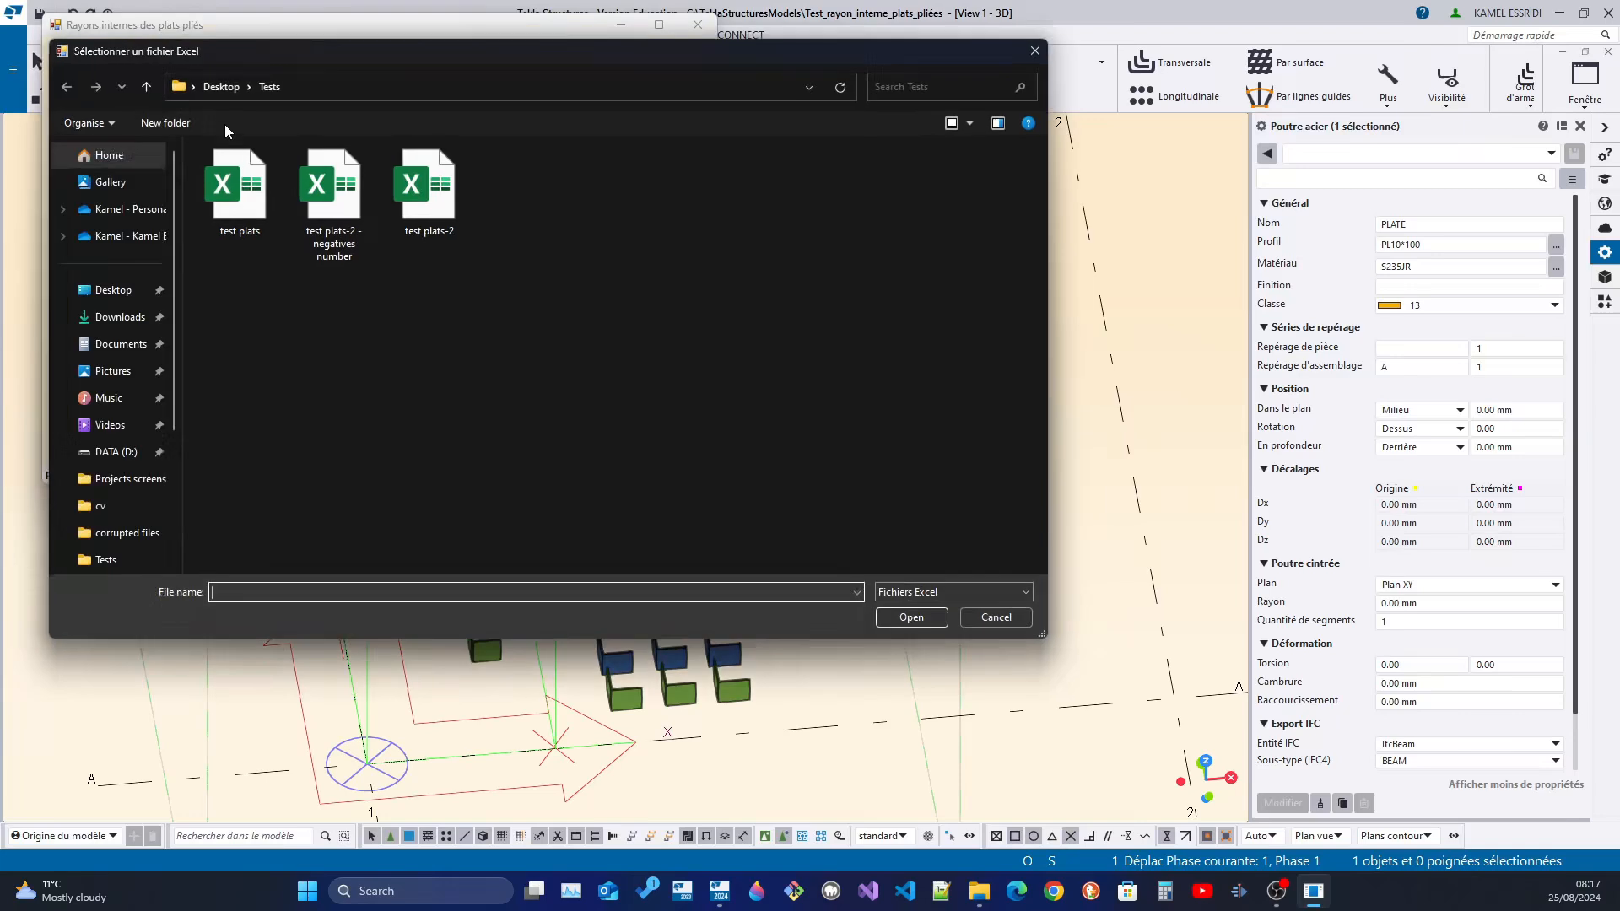
left_click(446, 231)
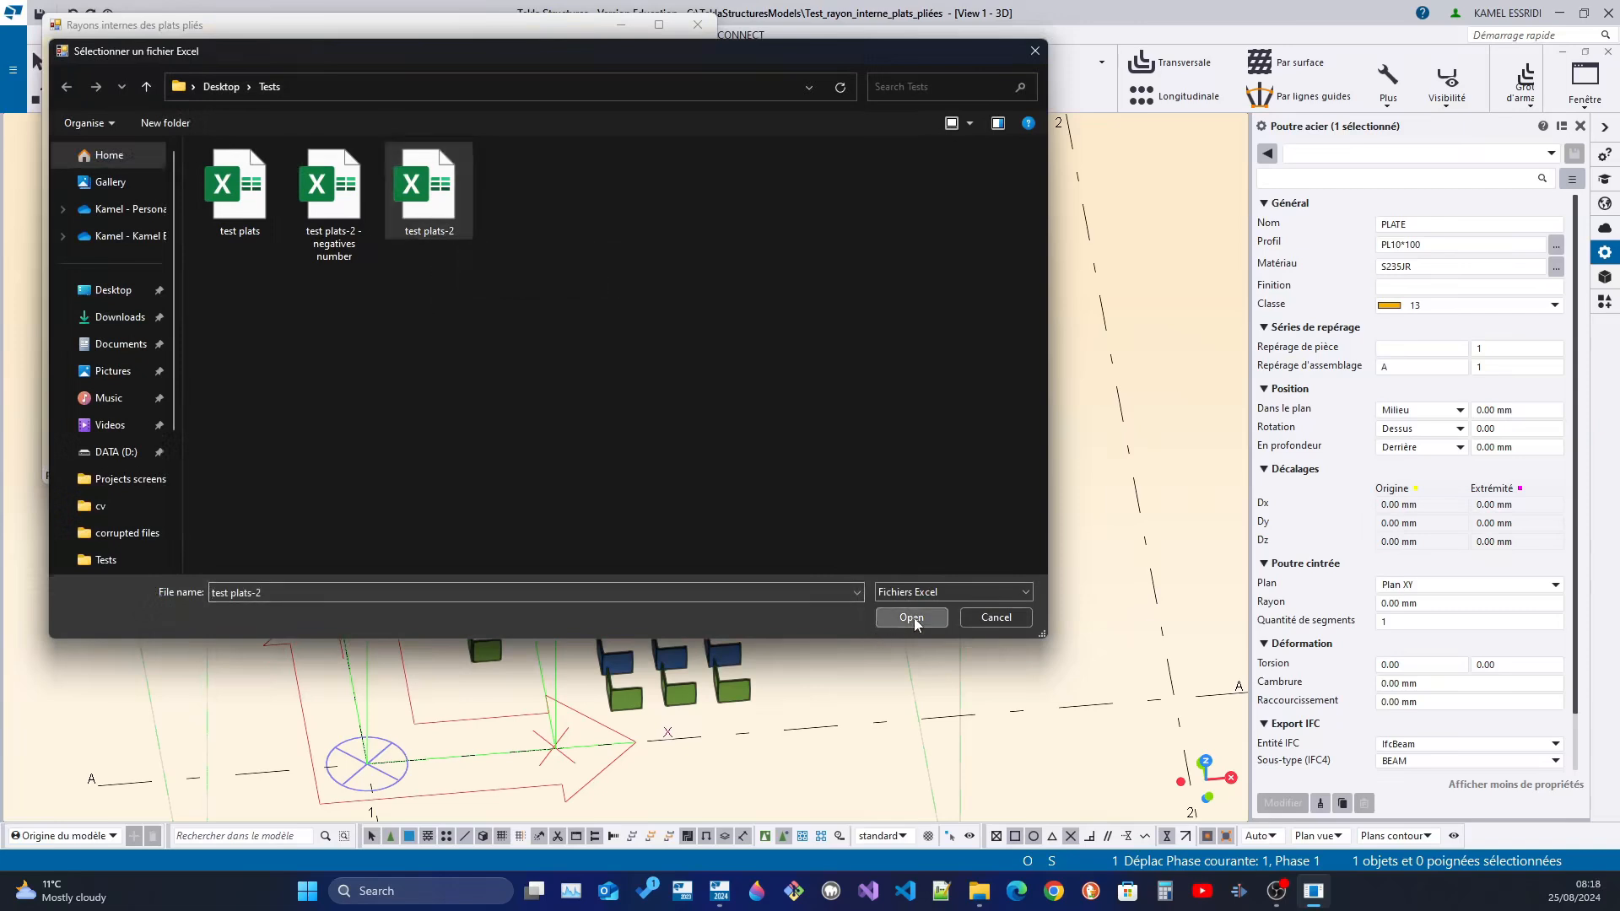
left_click(911, 617)
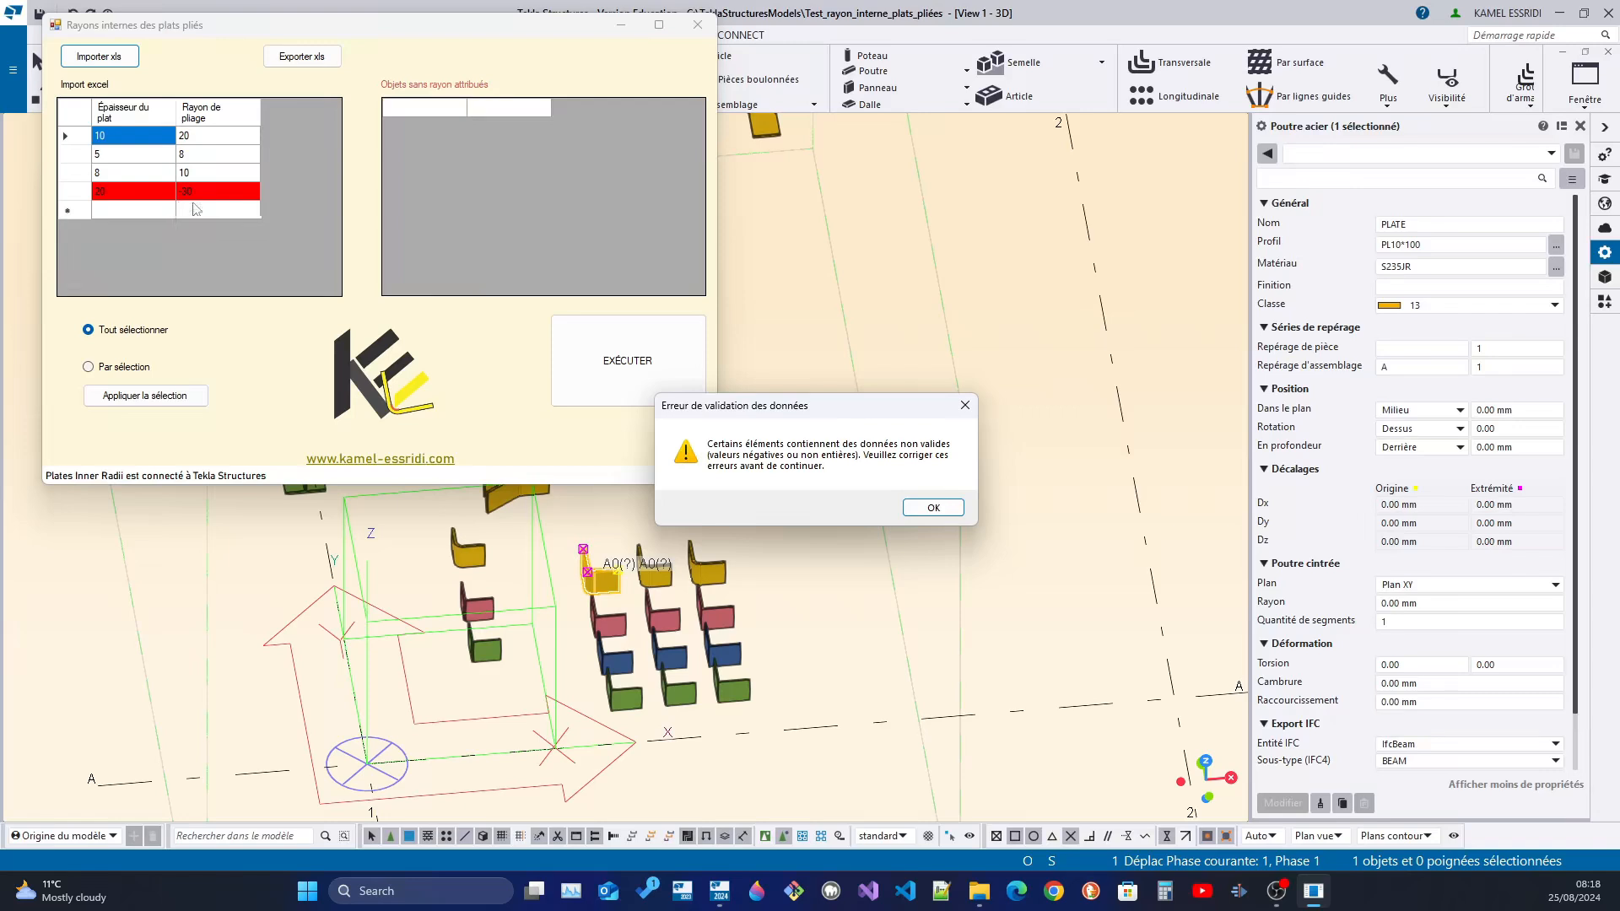
left_click(965, 405)
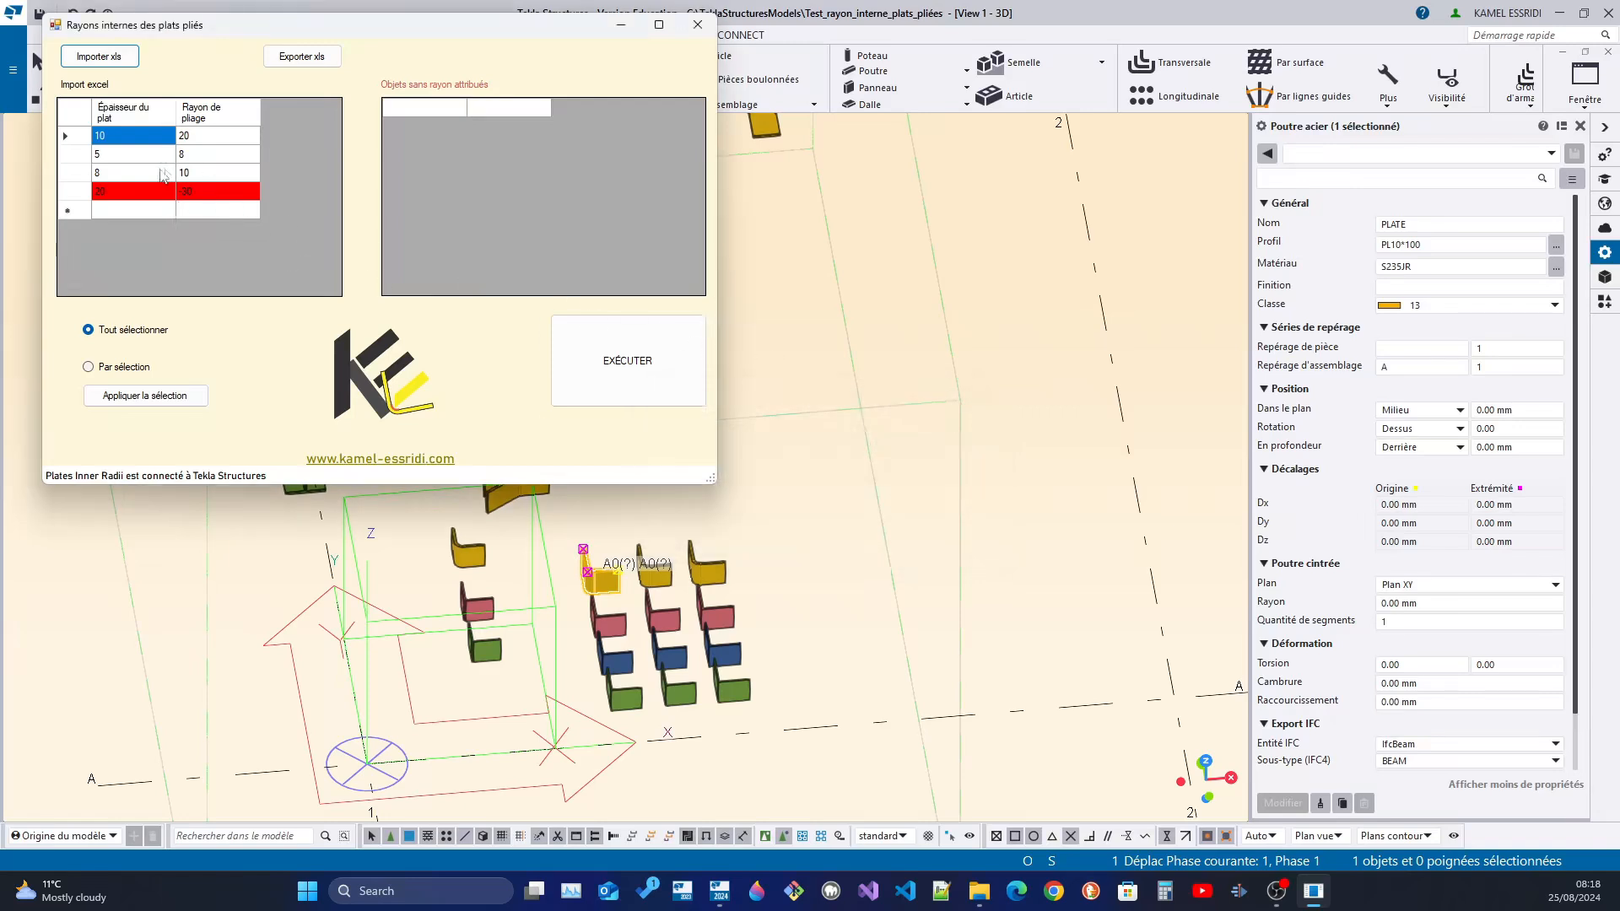
- Correct the bend radius of the 20 mm thickness in the imported table to 30
left_click(197, 197)
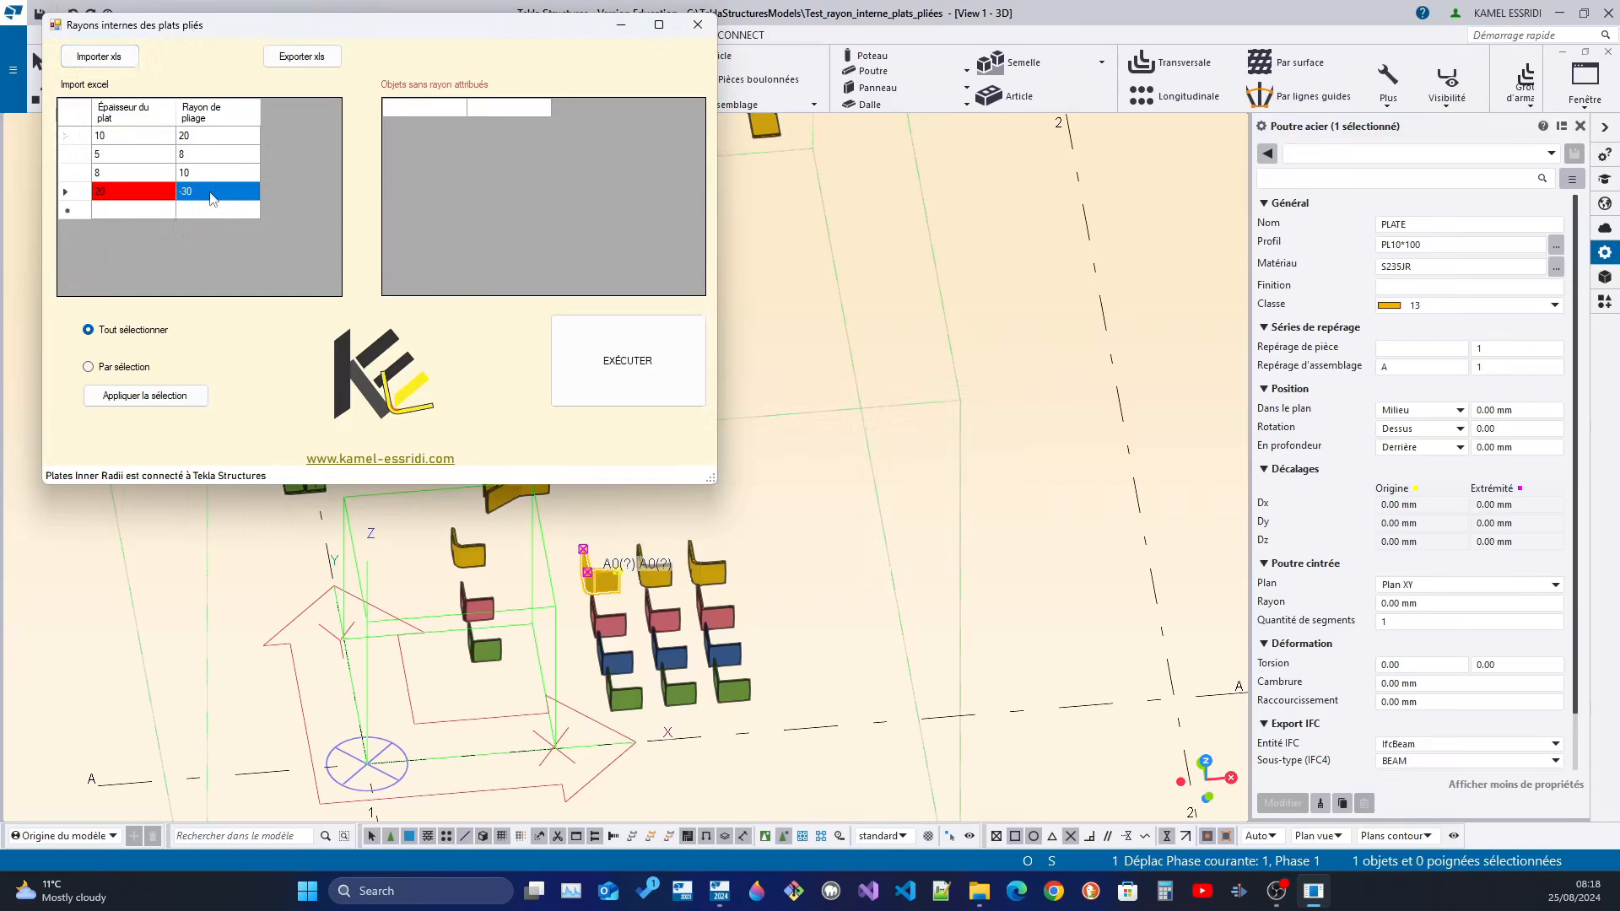
type("30")
left_click(204, 210)
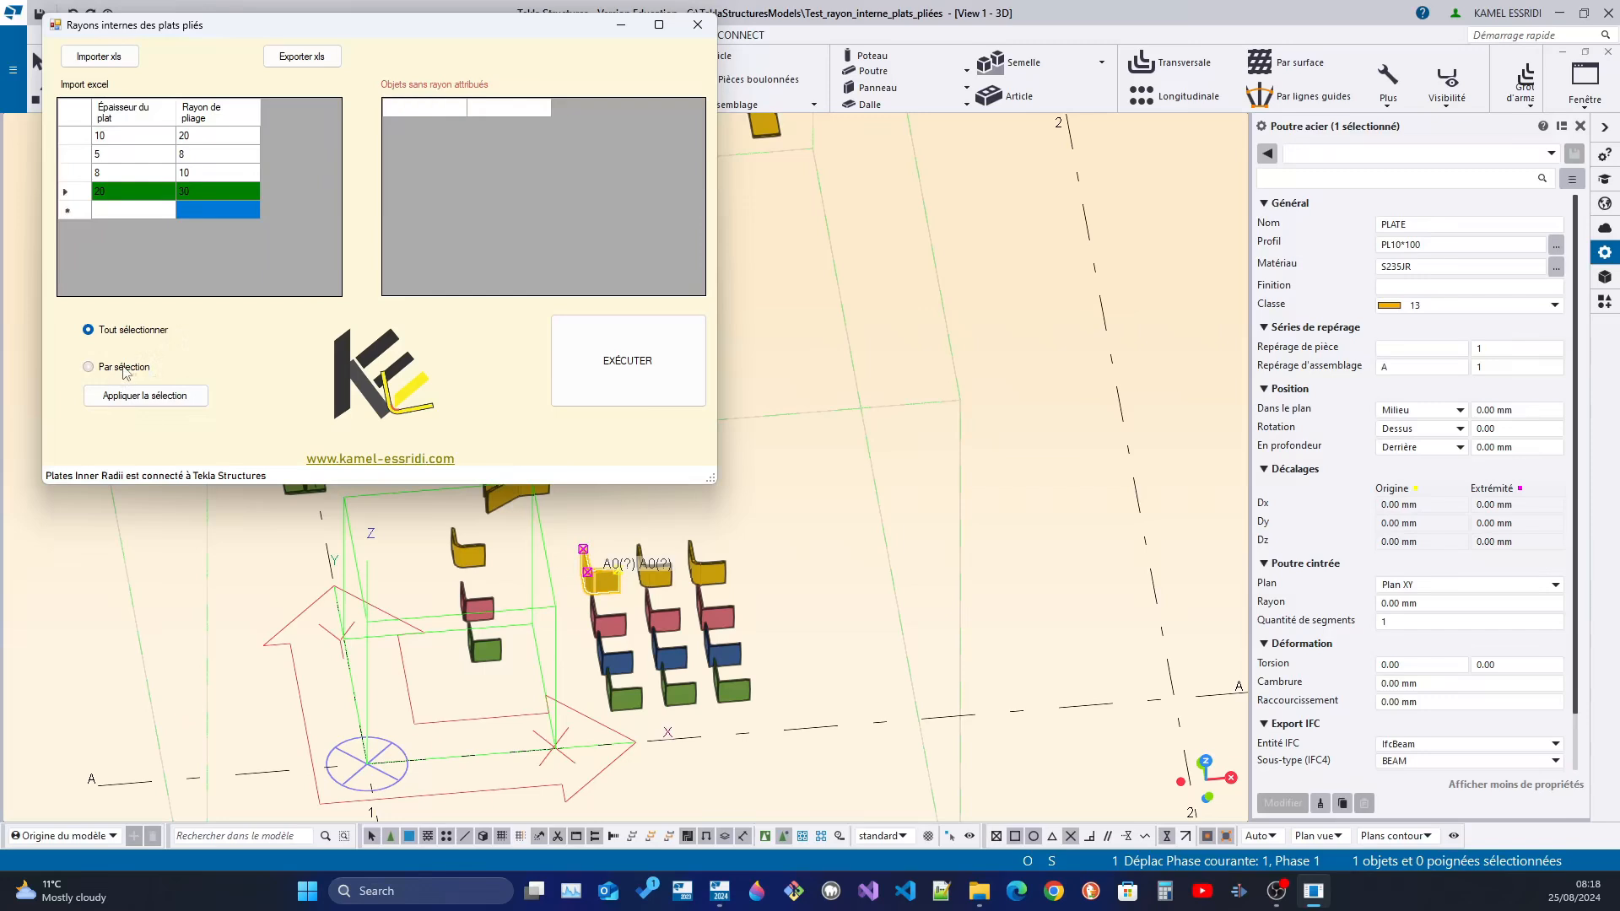
- Set the scope to Par selection, select the yellow bent plates together with the green beam in the model, and apply the selection
left_click(125, 368)
scroll(563, 731, "down", 5)
left_click_drag(438, 602, 629, 711)
scroll(594, 717, "up", 5)
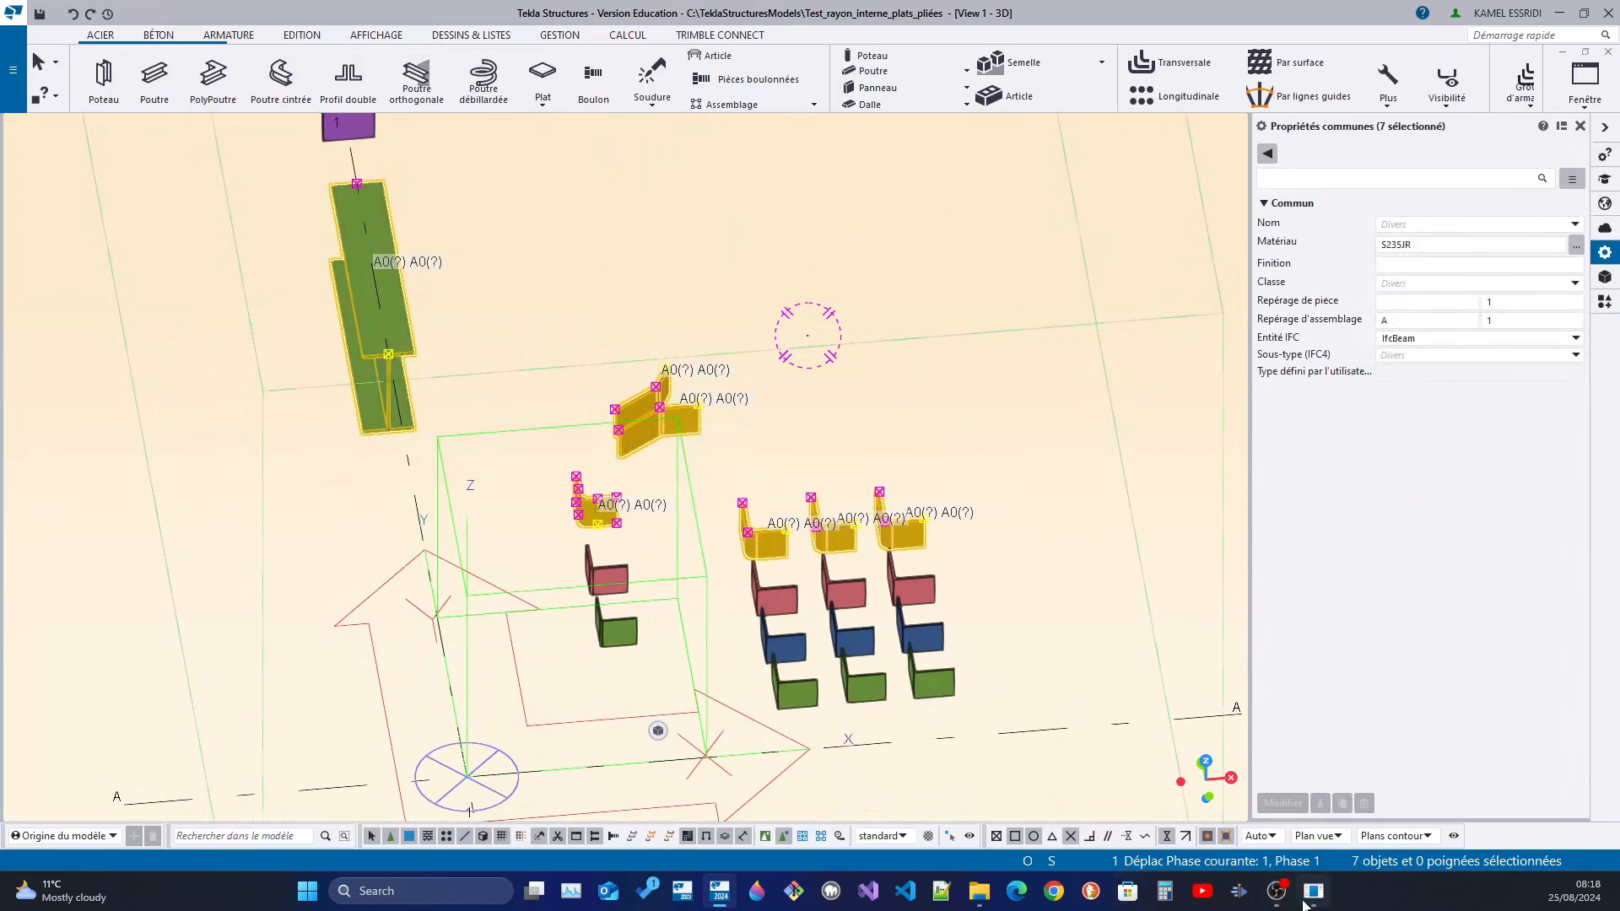
left_click(1285, 879)
left_click(135, 397)
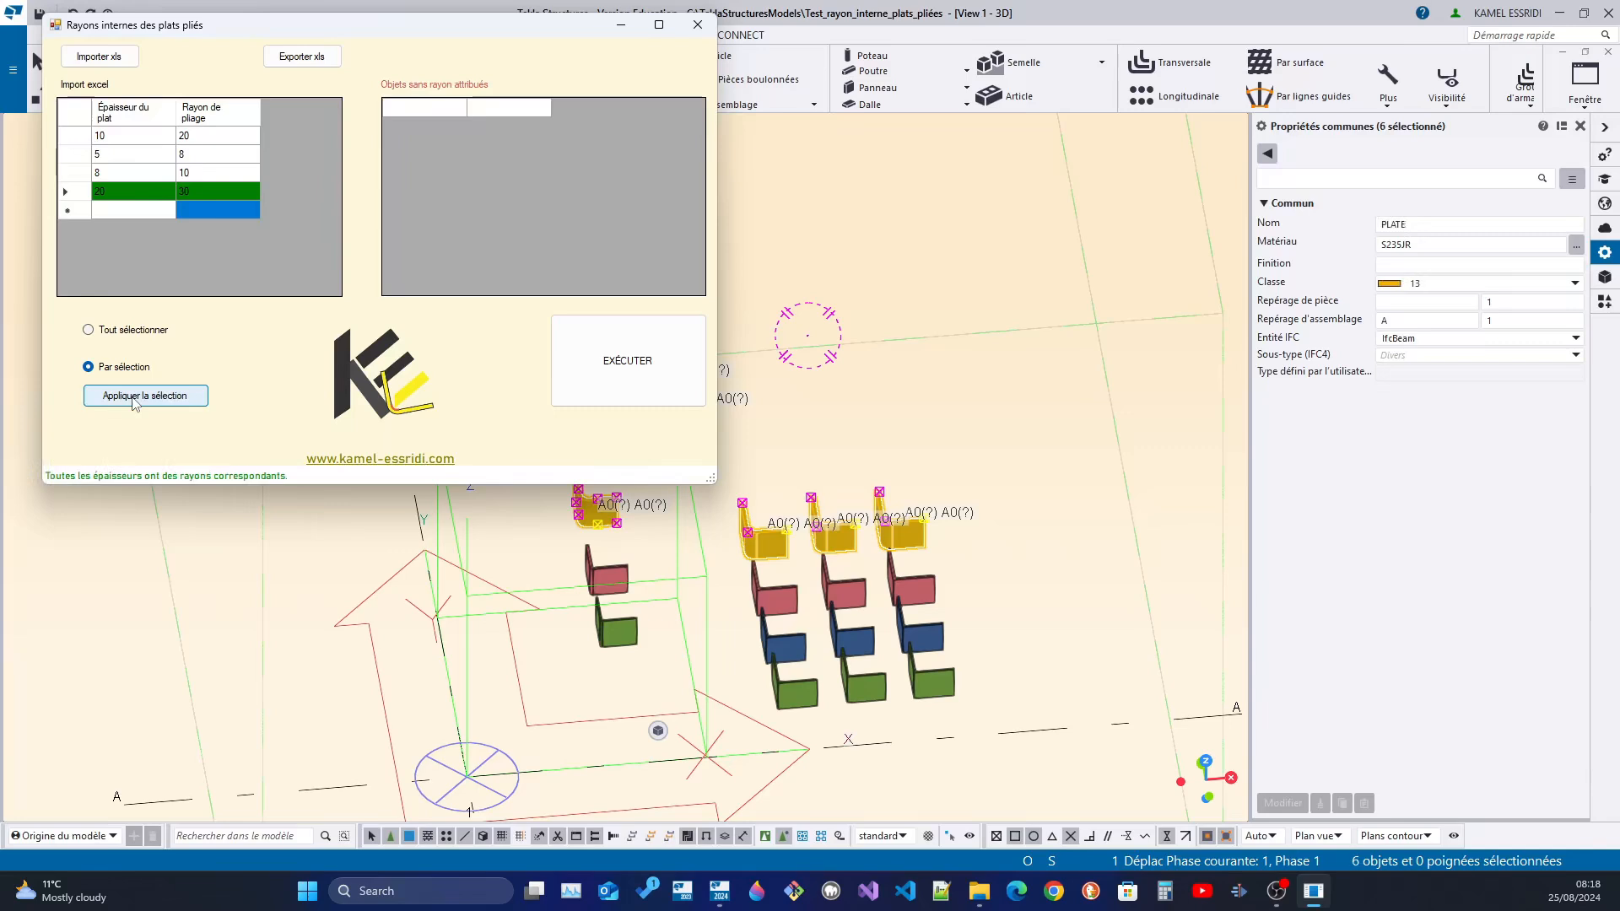
- Switch the scope to Tout sélectionner and apply it to the whole model
scroll(966, 689, "down", 5)
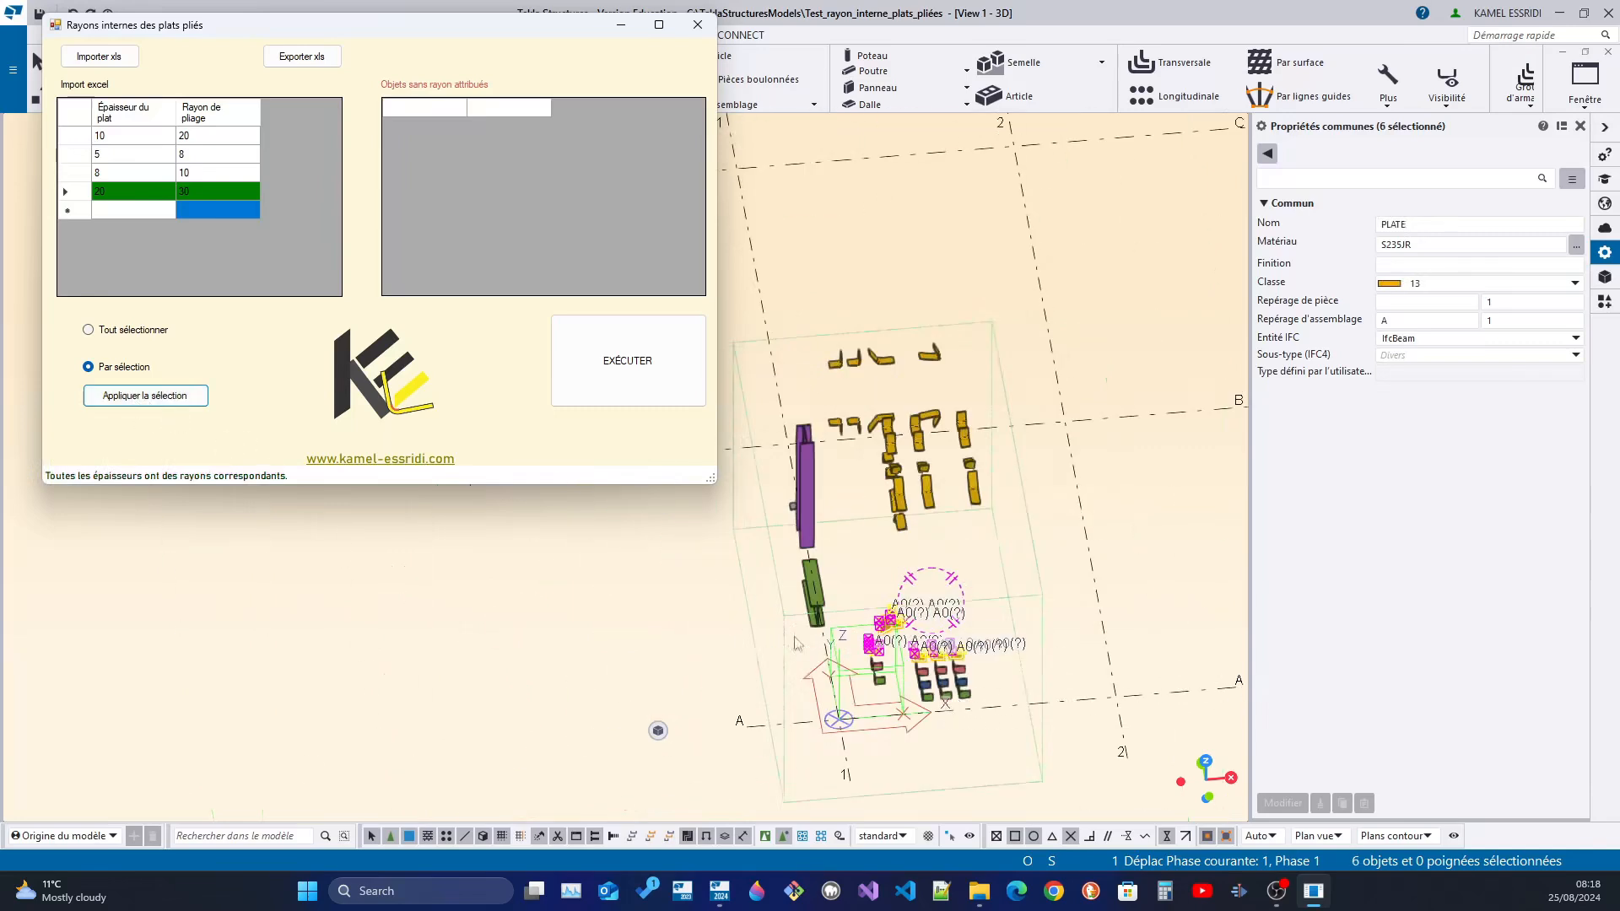
scroll(803, 549, "up", 4)
scroll(899, 646, "up", 2)
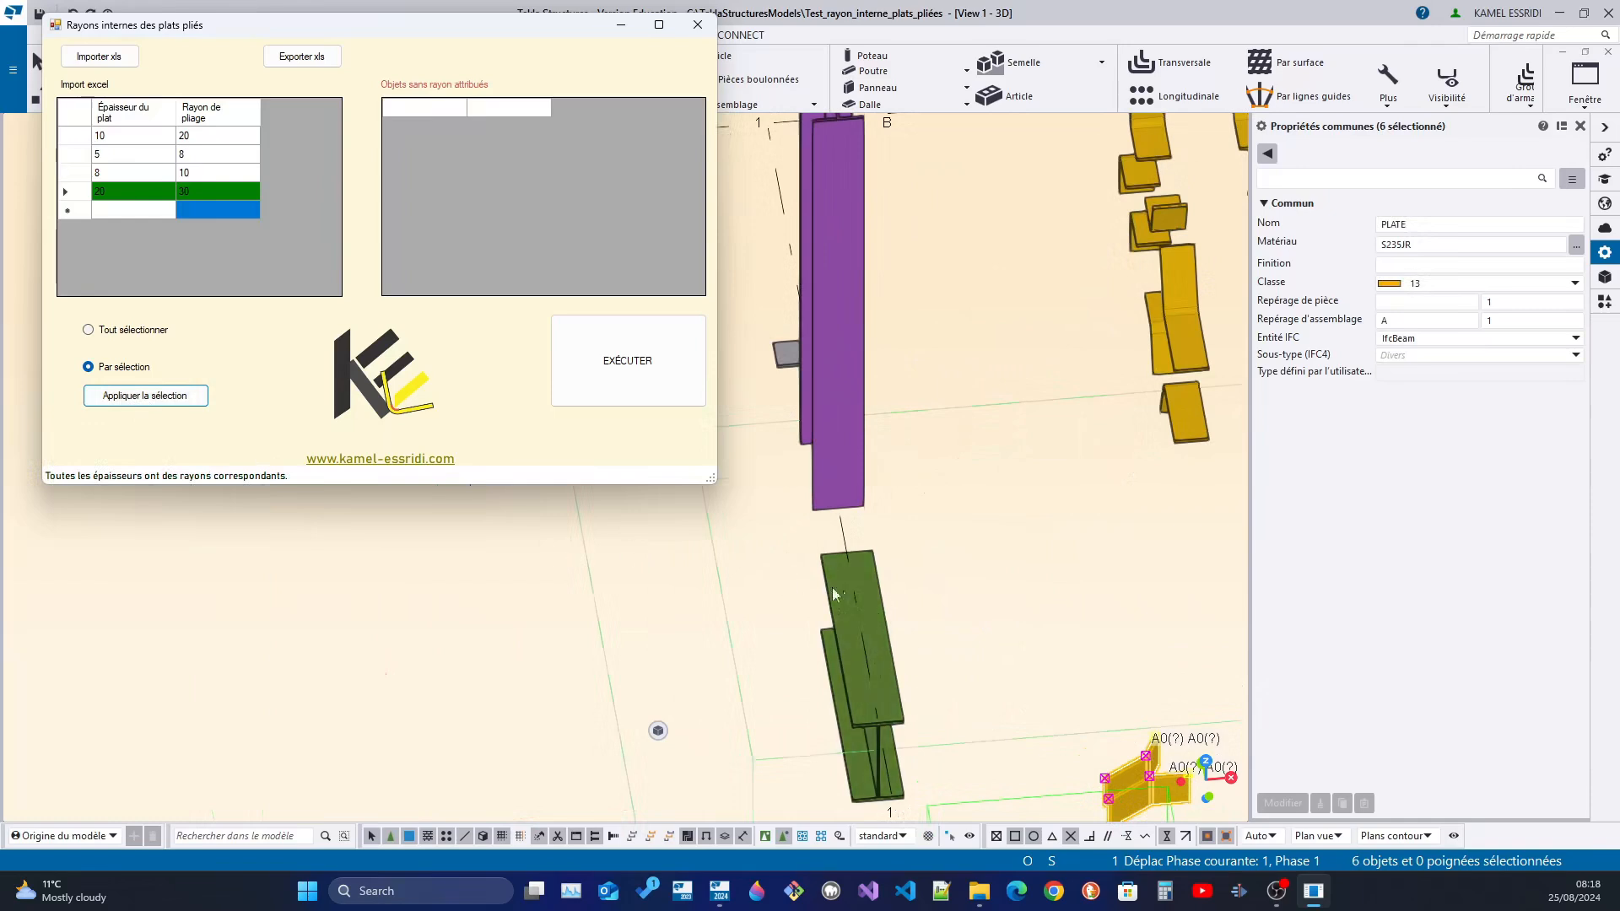
scroll(1012, 640, "down", 3)
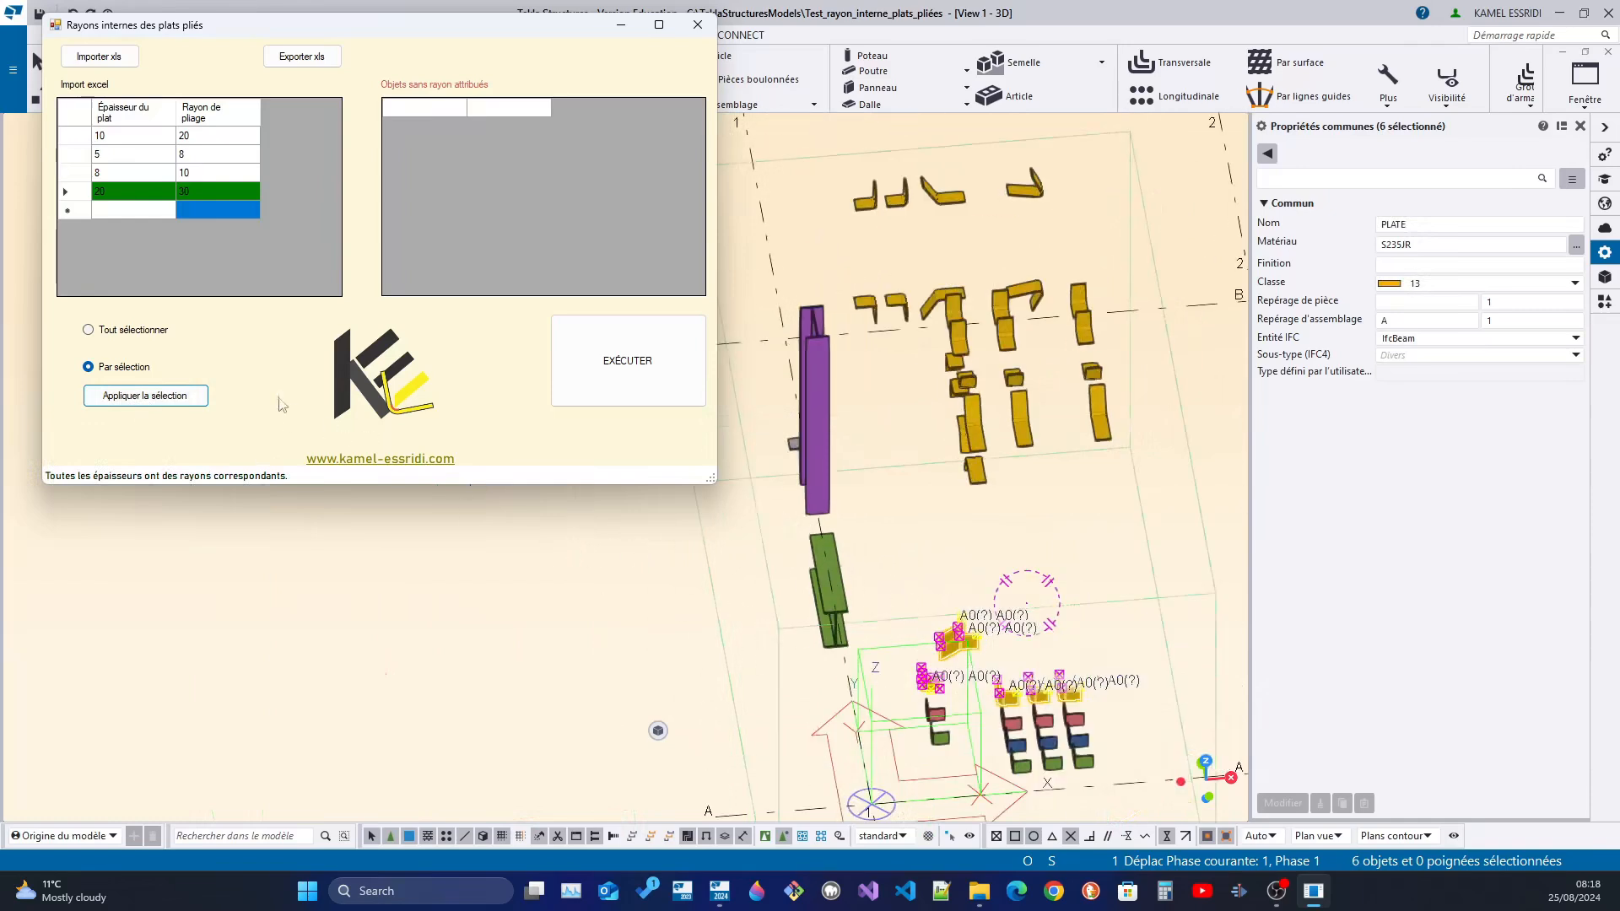
left_click(153, 332)
left_click(177, 398)
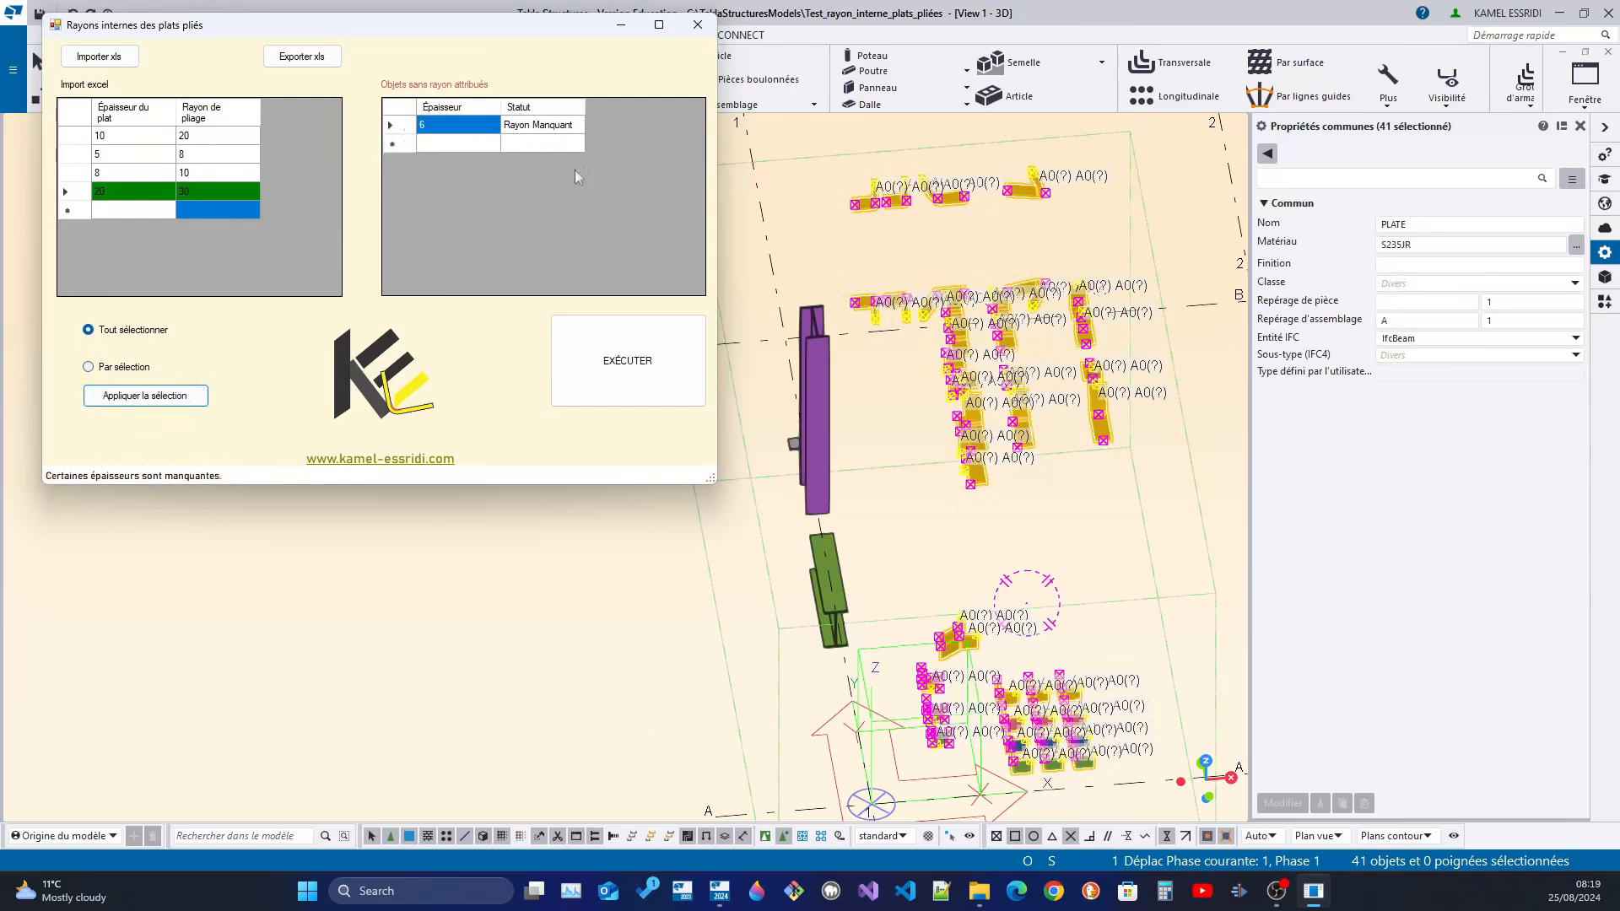
- Locate the 6 mm plates lacking a radius and add a table row for thickness 6 with bend radius 15
left_click(451, 127)
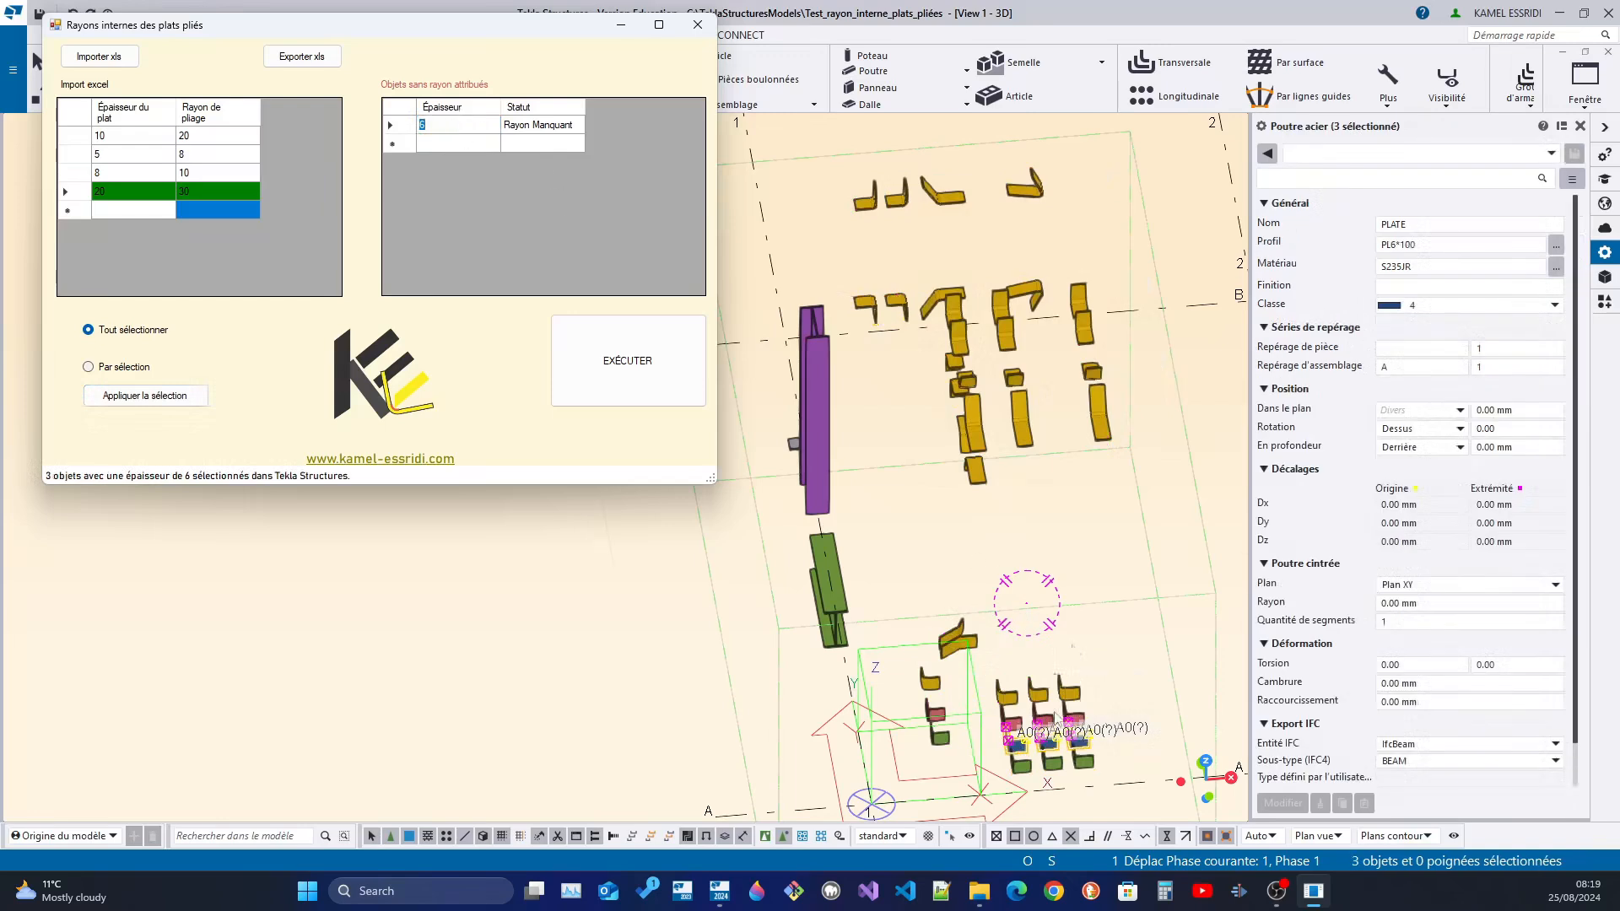
scroll(1075, 750, "up", 6)
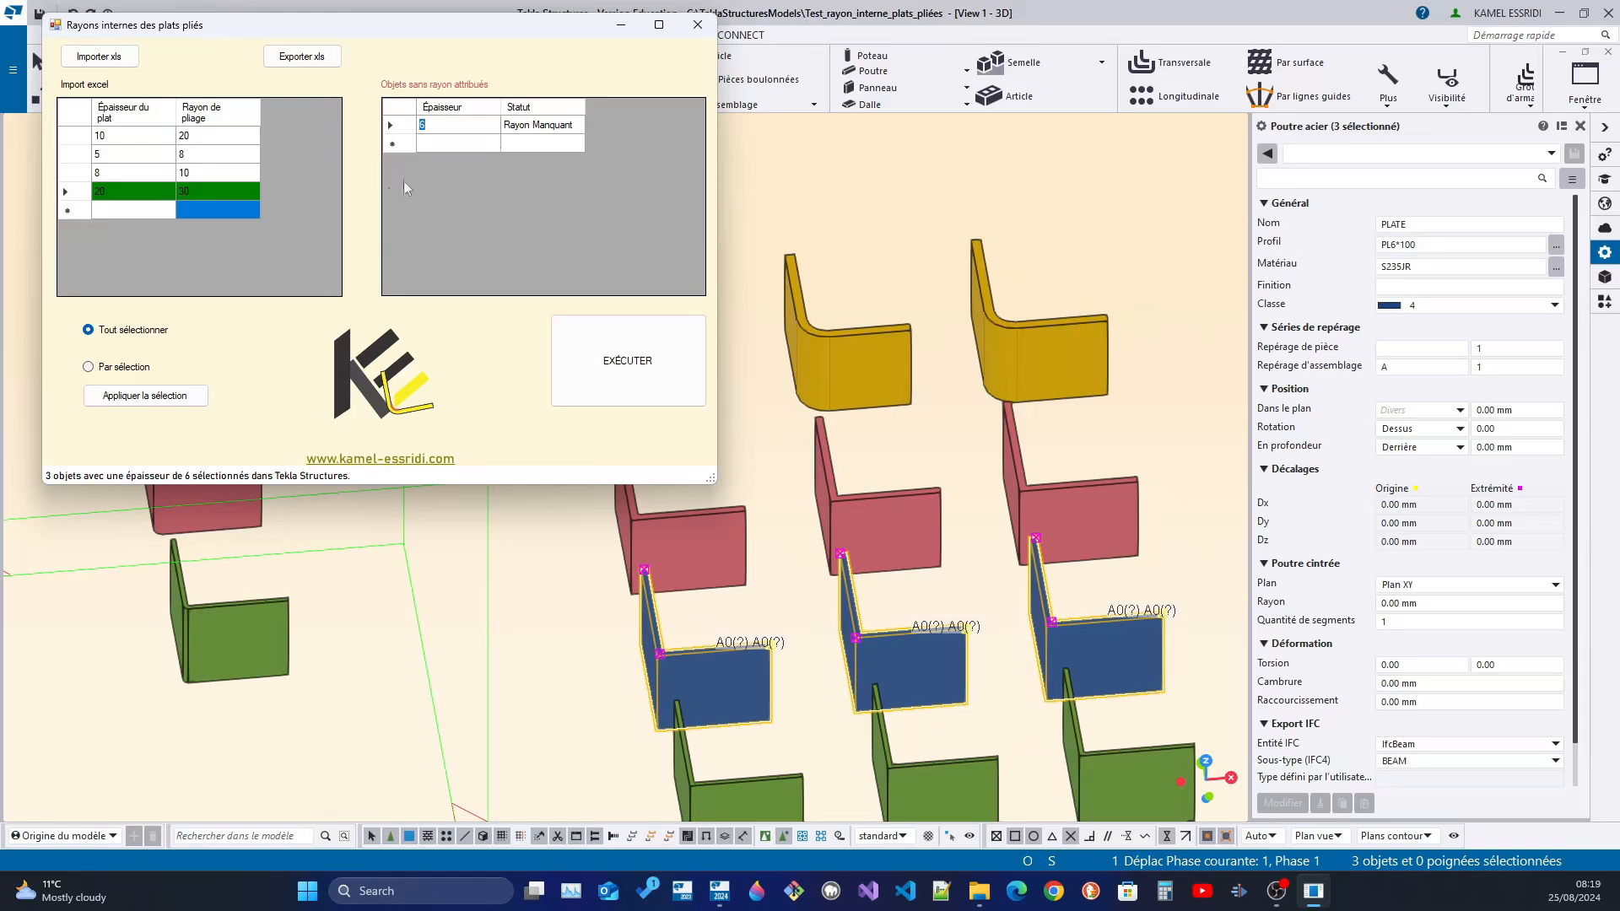
left_click(129, 217)
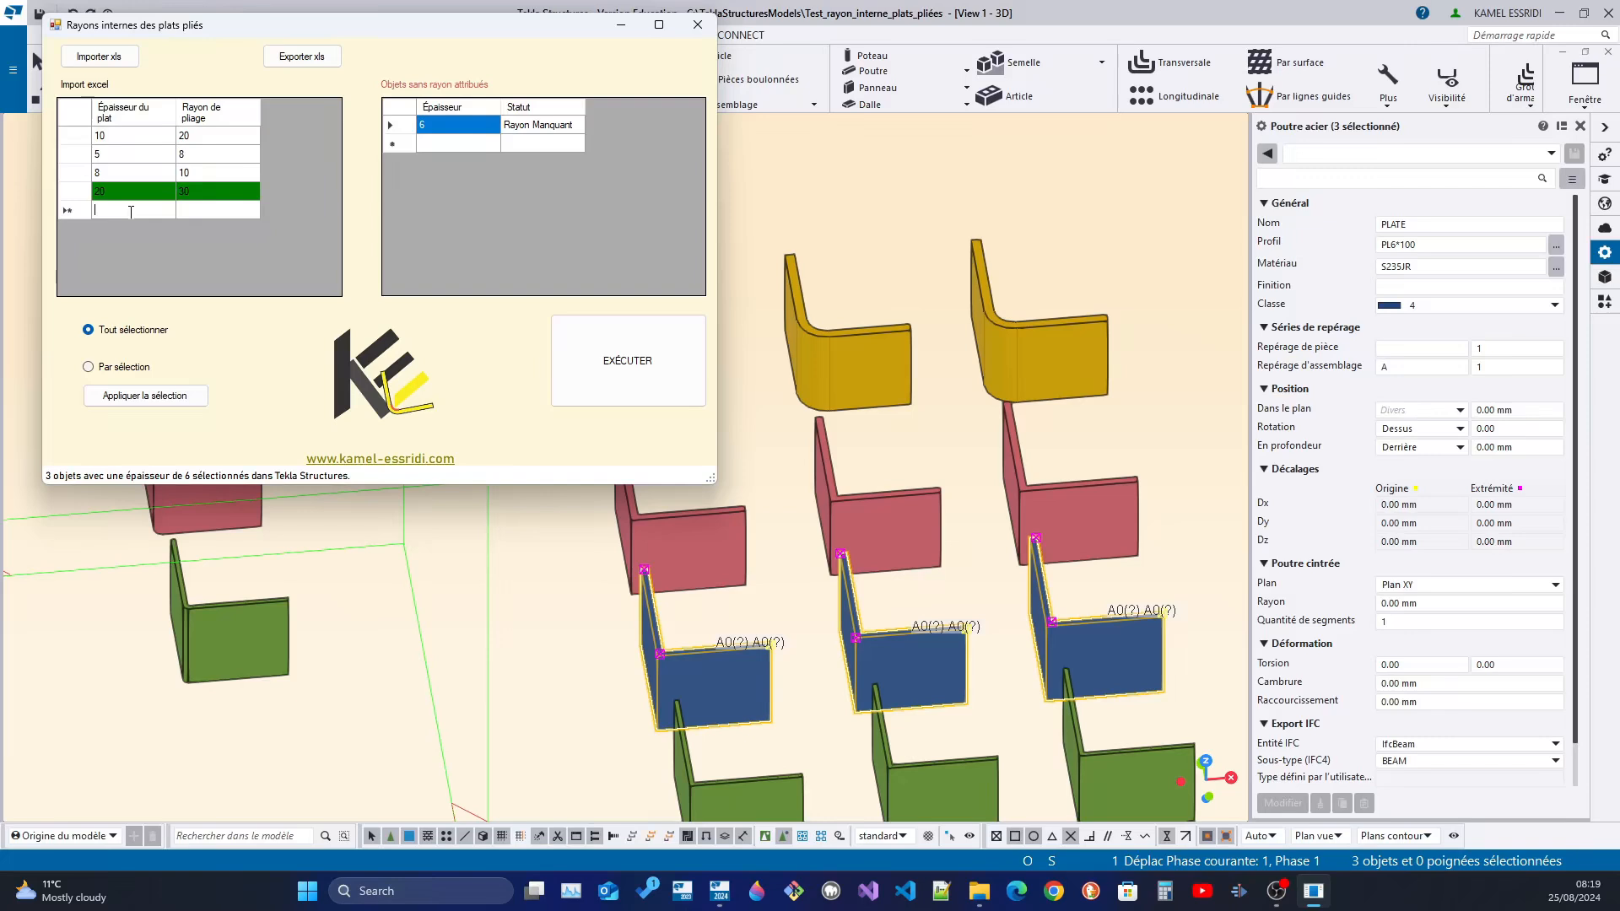
type("6")
left_click(226, 215)
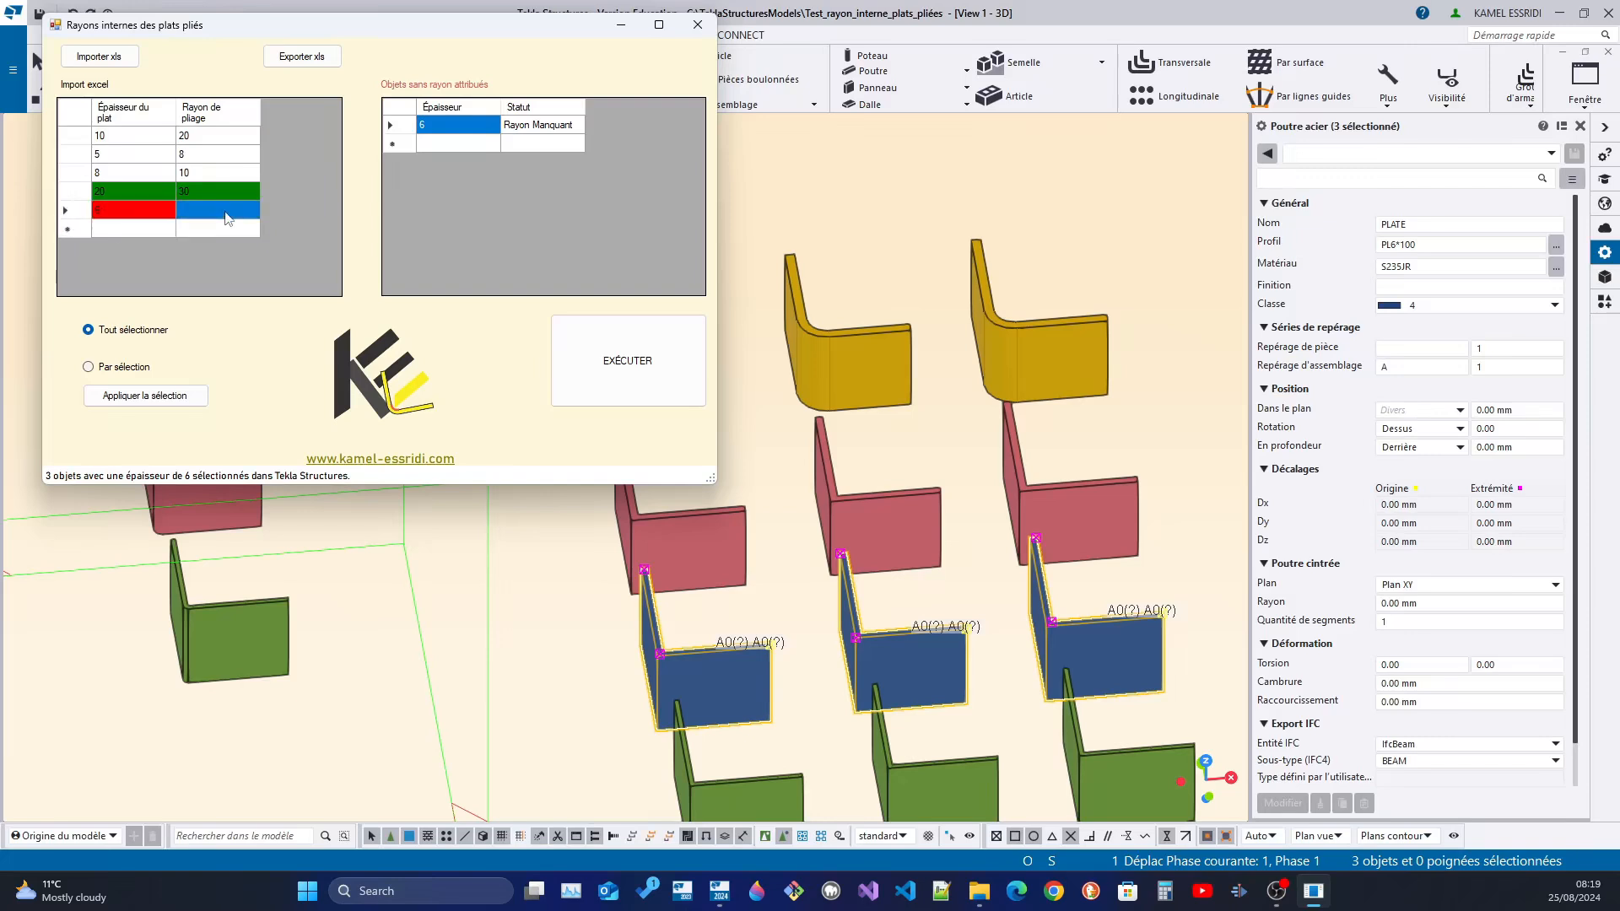
type("15")
left_click(222, 230)
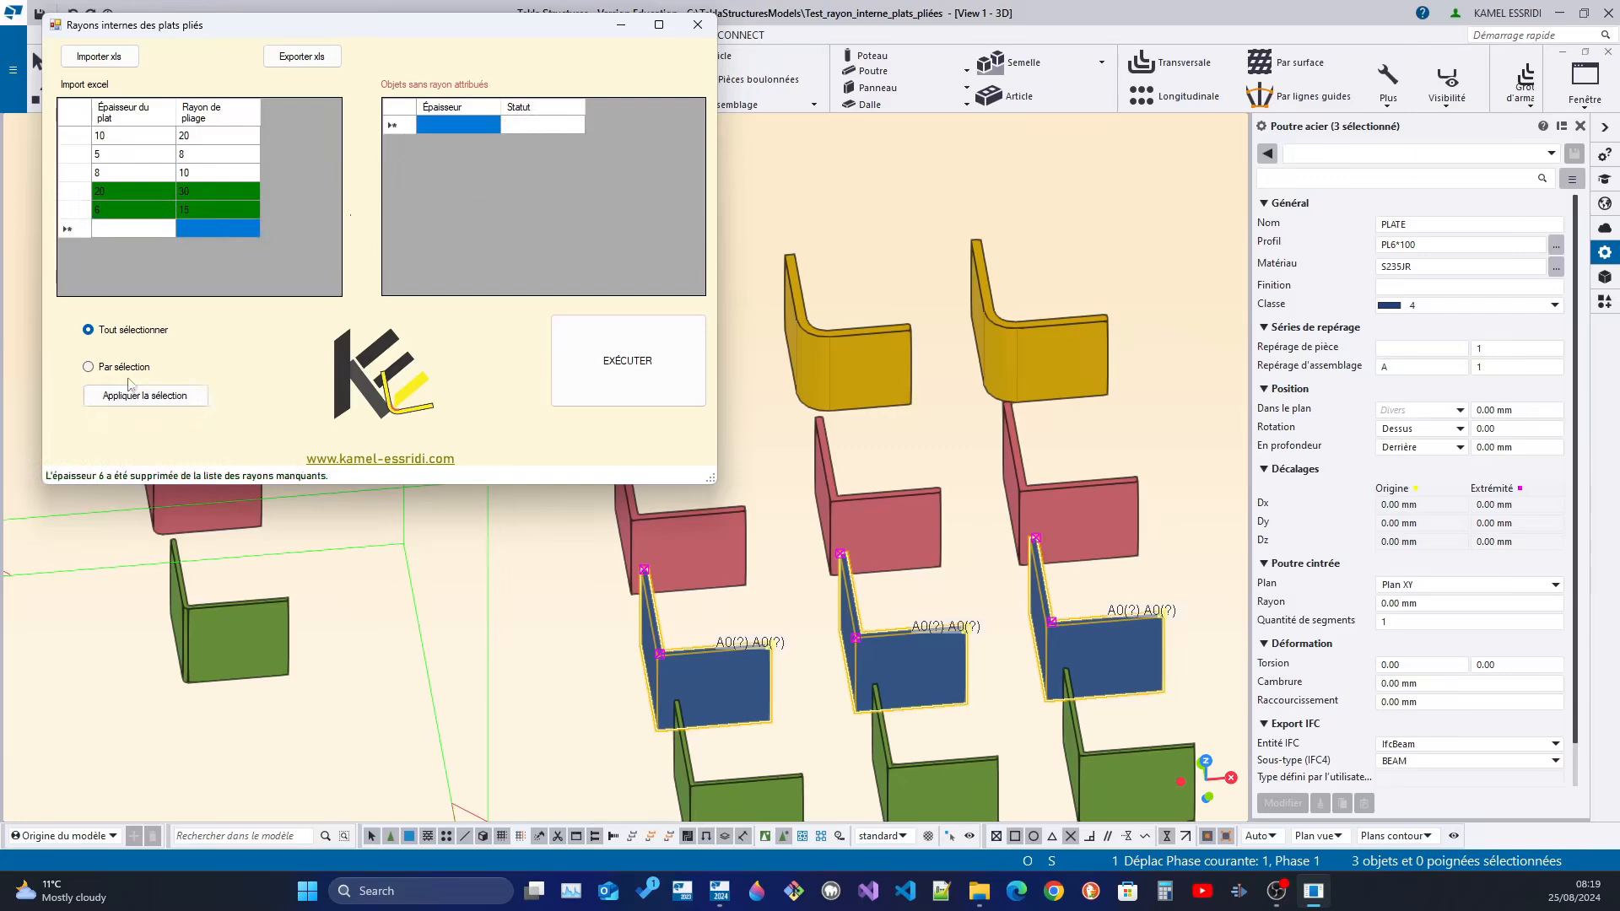
- Reapply the selection of all folded plates, execute the inner radius assignment and close the plug-in window
left_click(564, 377)
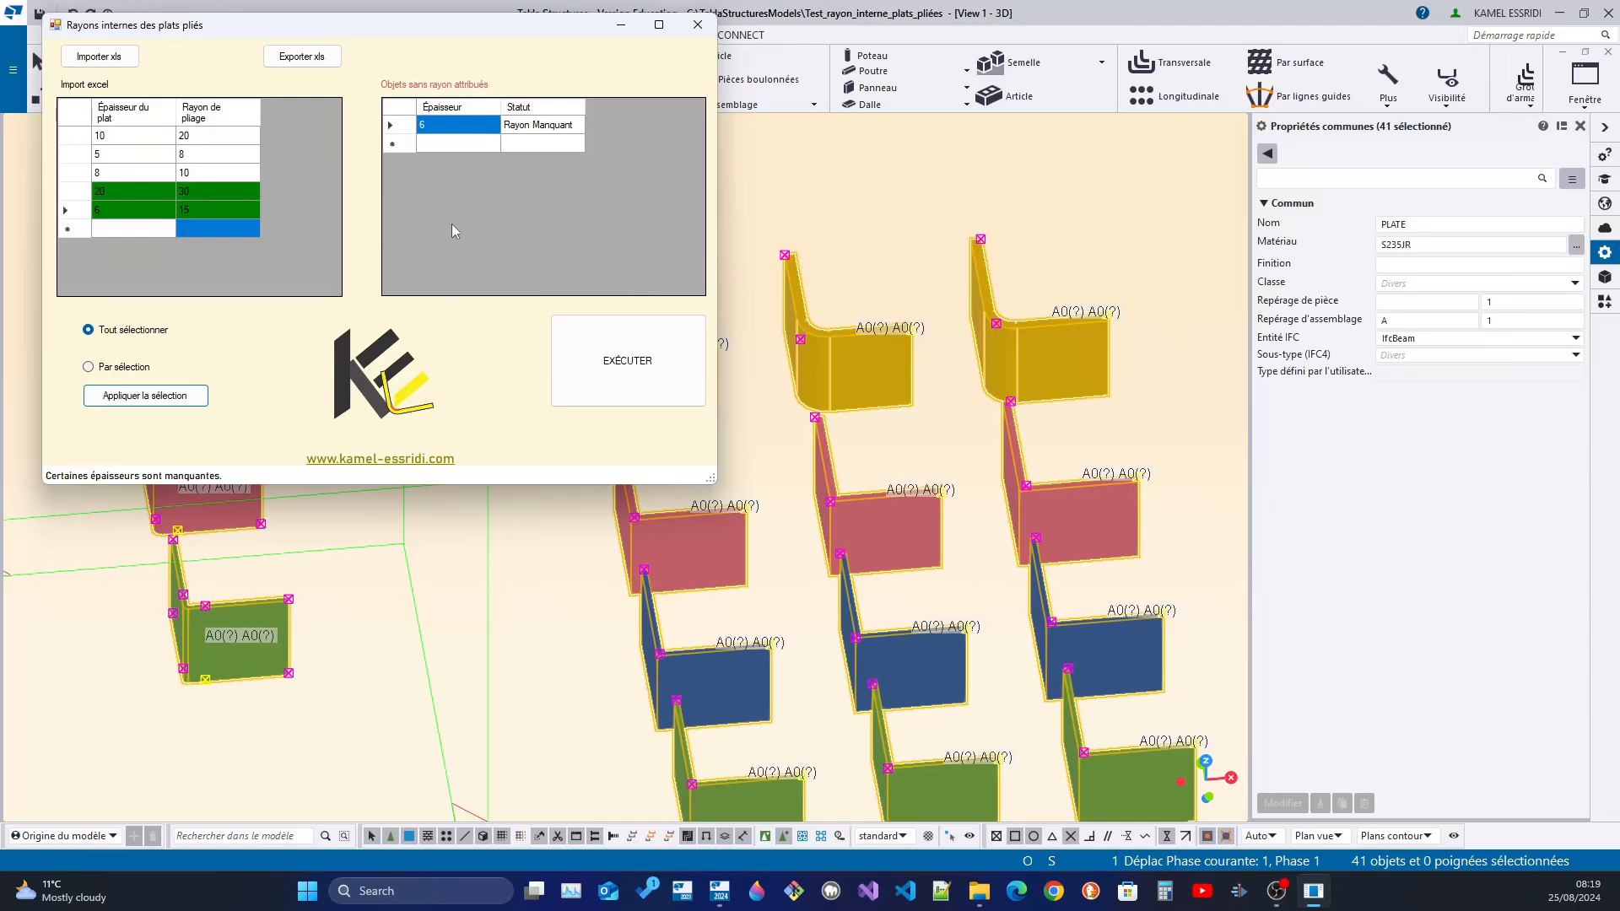
left_click(597, 360)
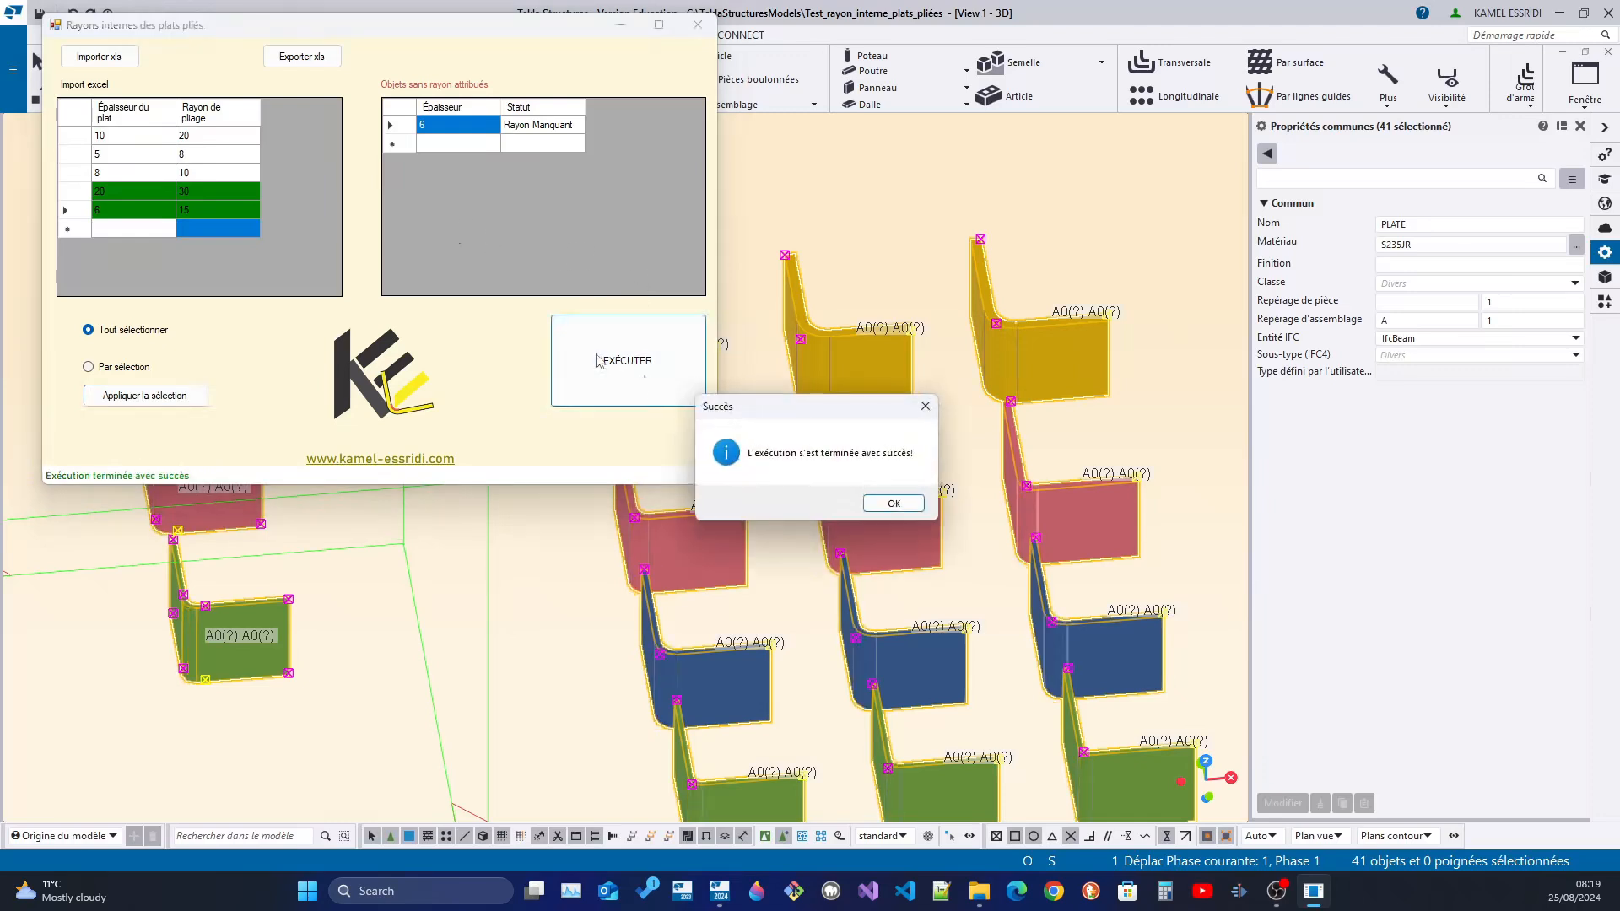
left_click(900, 503)
left_click(907, 508)
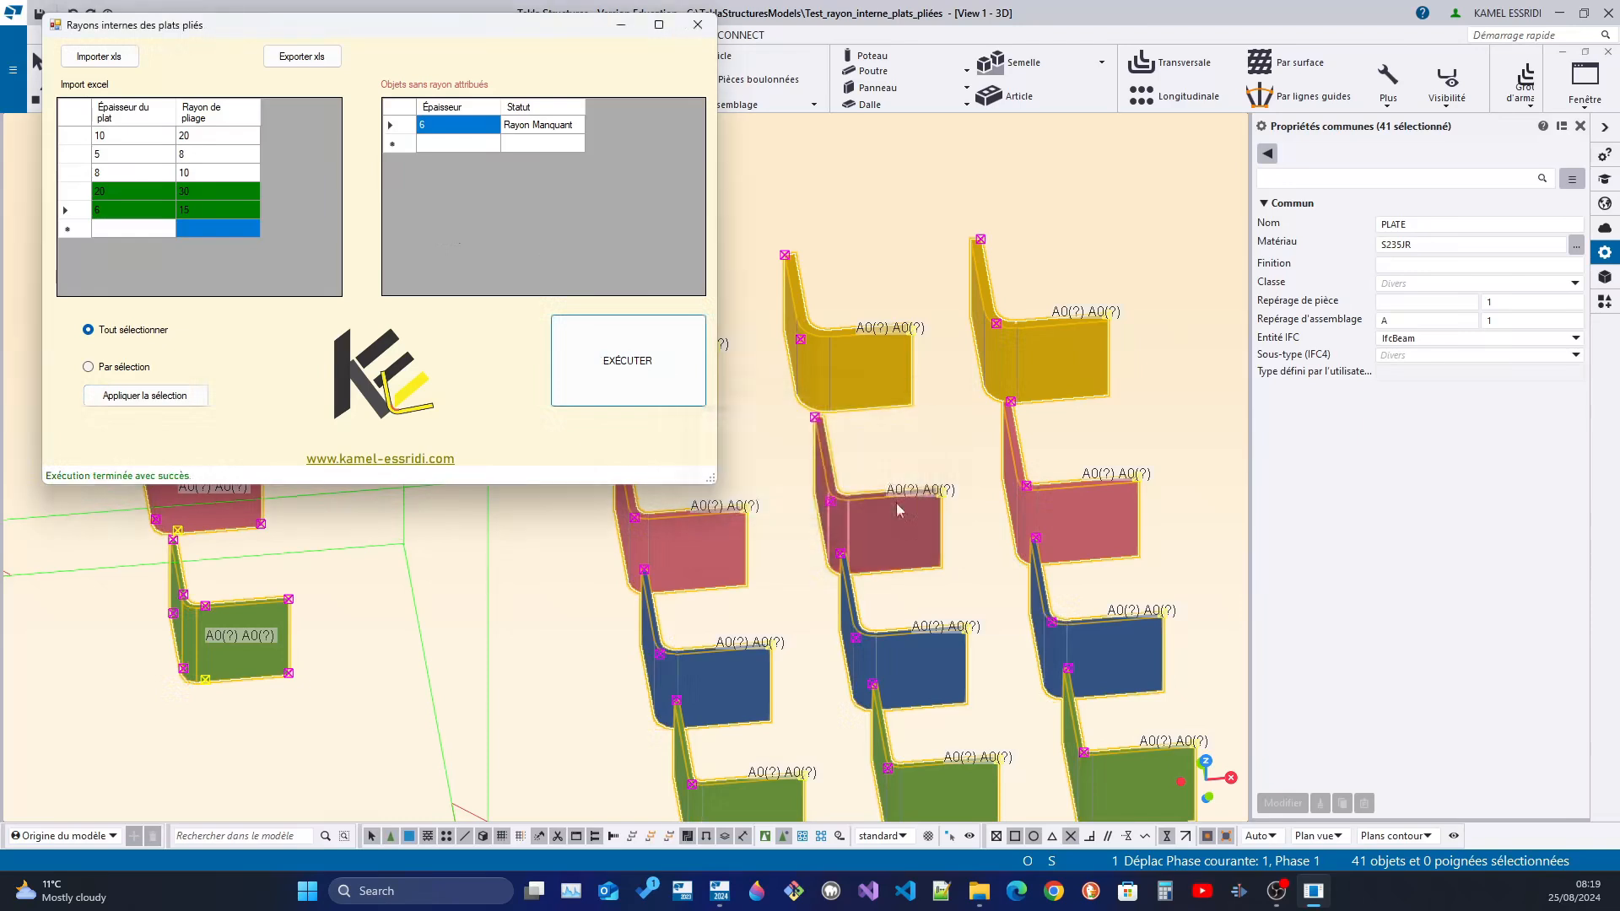
left_click(704, 32)
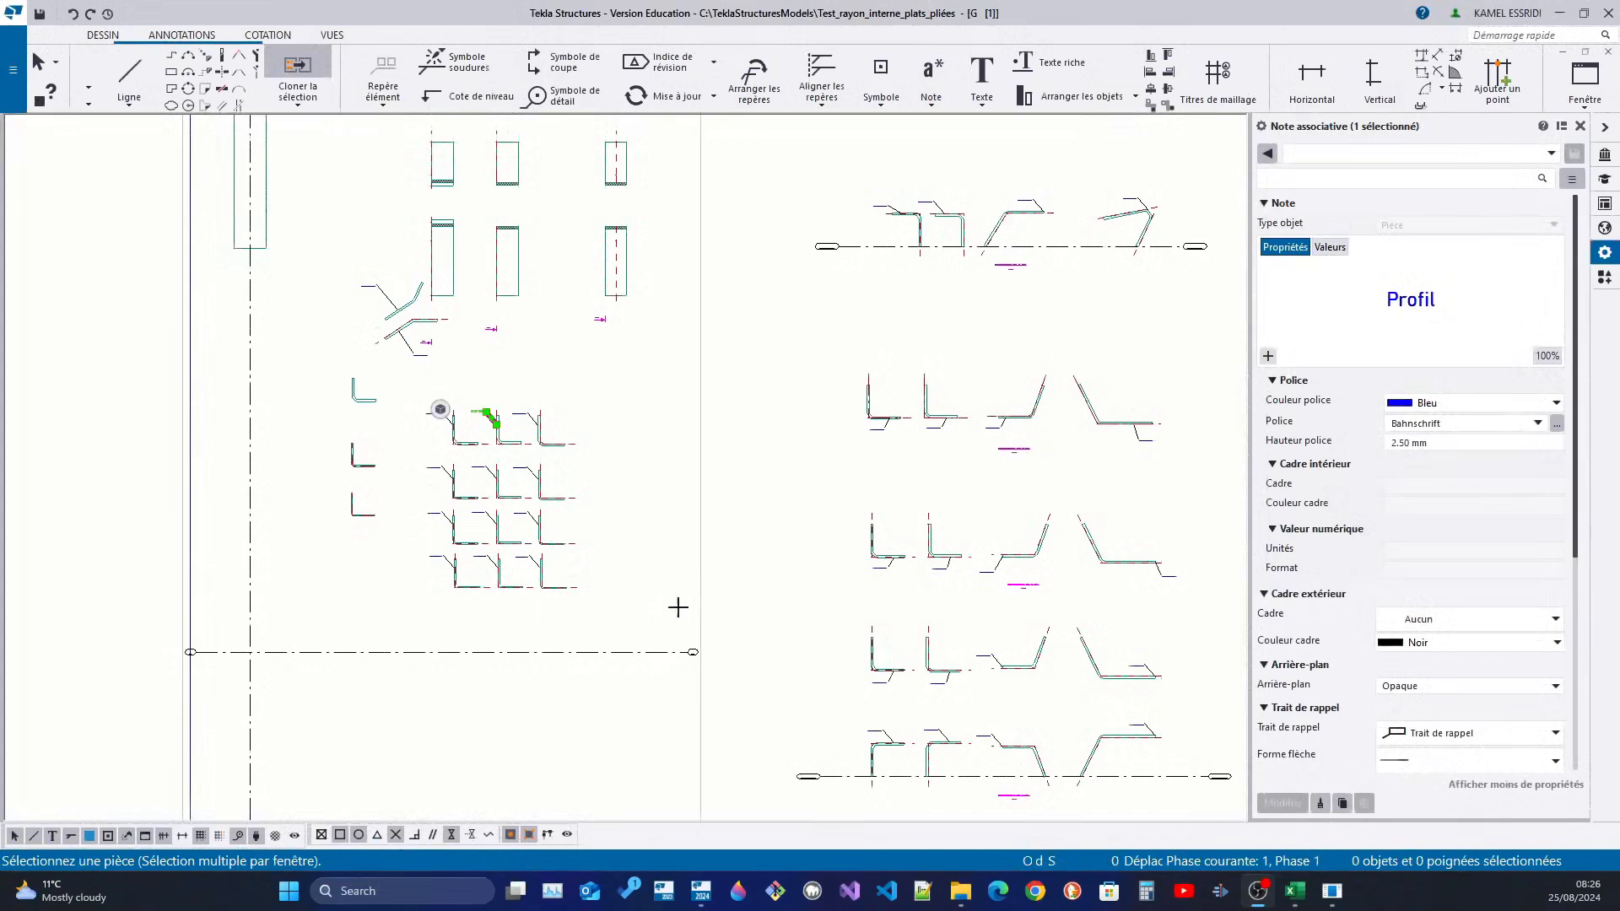
- Examine the rounded bends of the PL10*100, PL8*100, PL6*100 and PL5*100 plates in the drawing
mouse_move(652, 597)
middle_mouse_down()
mouse_move(502, 588)
mouse_move(575, 610)
middle_mouse_up()
scroll(495, 615, "up", 5)
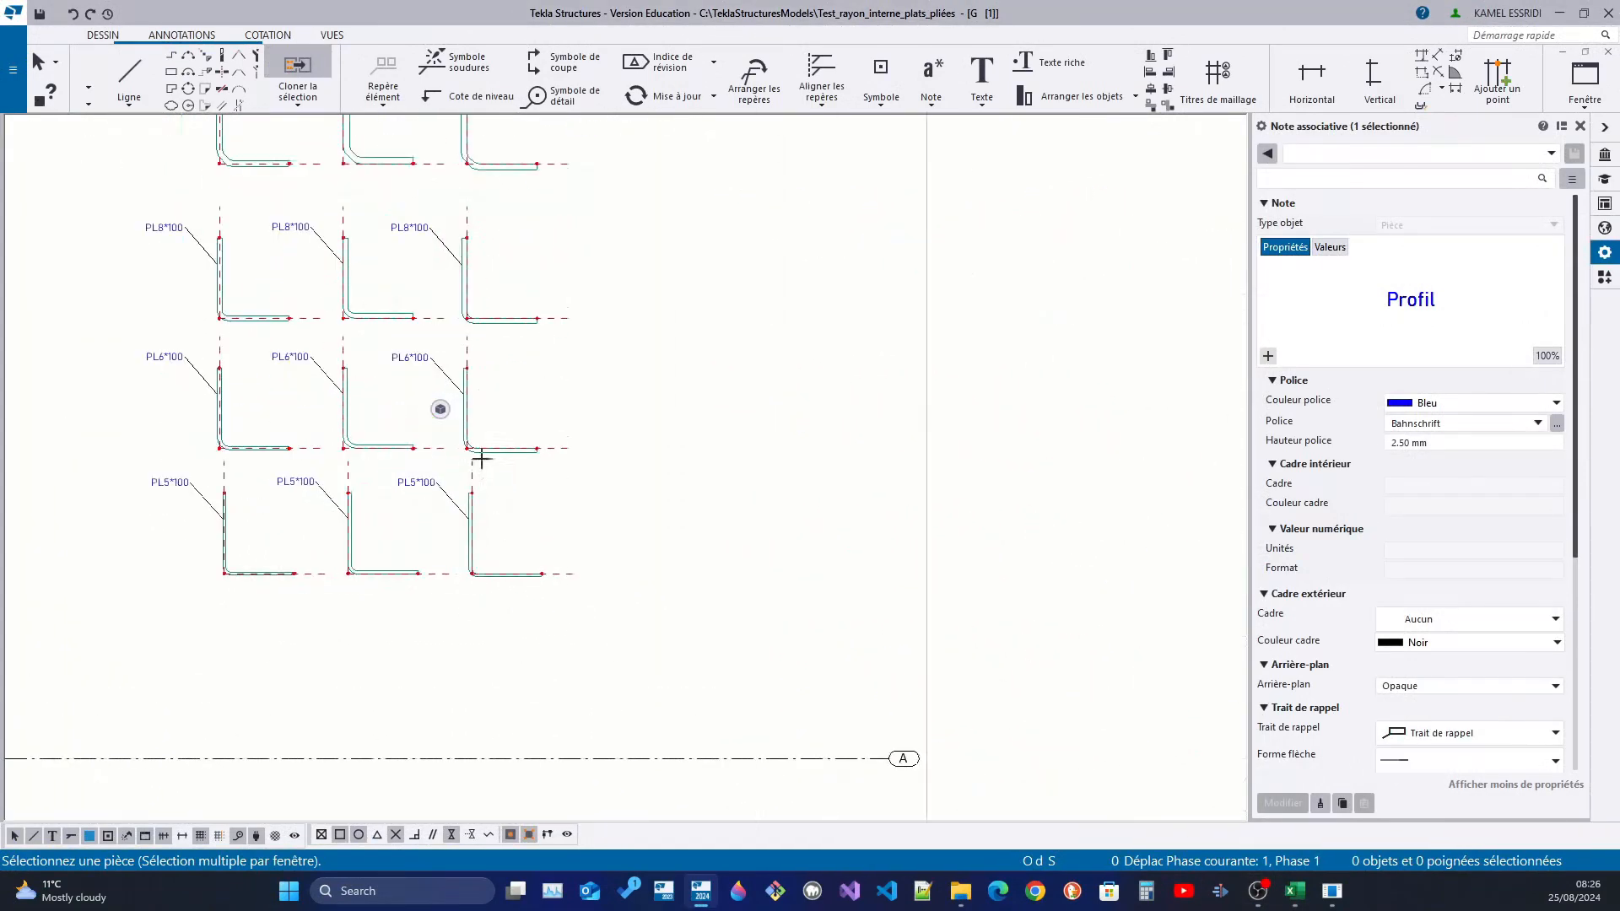
mouse_move(424, 529)
middle_mouse_down()
mouse_move(578, 635)
mouse_move(805, 668)
mouse_move(888, 704)
mouse_move(881, 725)
mouse_move(801, 743)
middle_mouse_up()
middle_click_drag(885, 518, 843, 553)
left_click(717, 490)
scroll(777, 484, "up", 5)
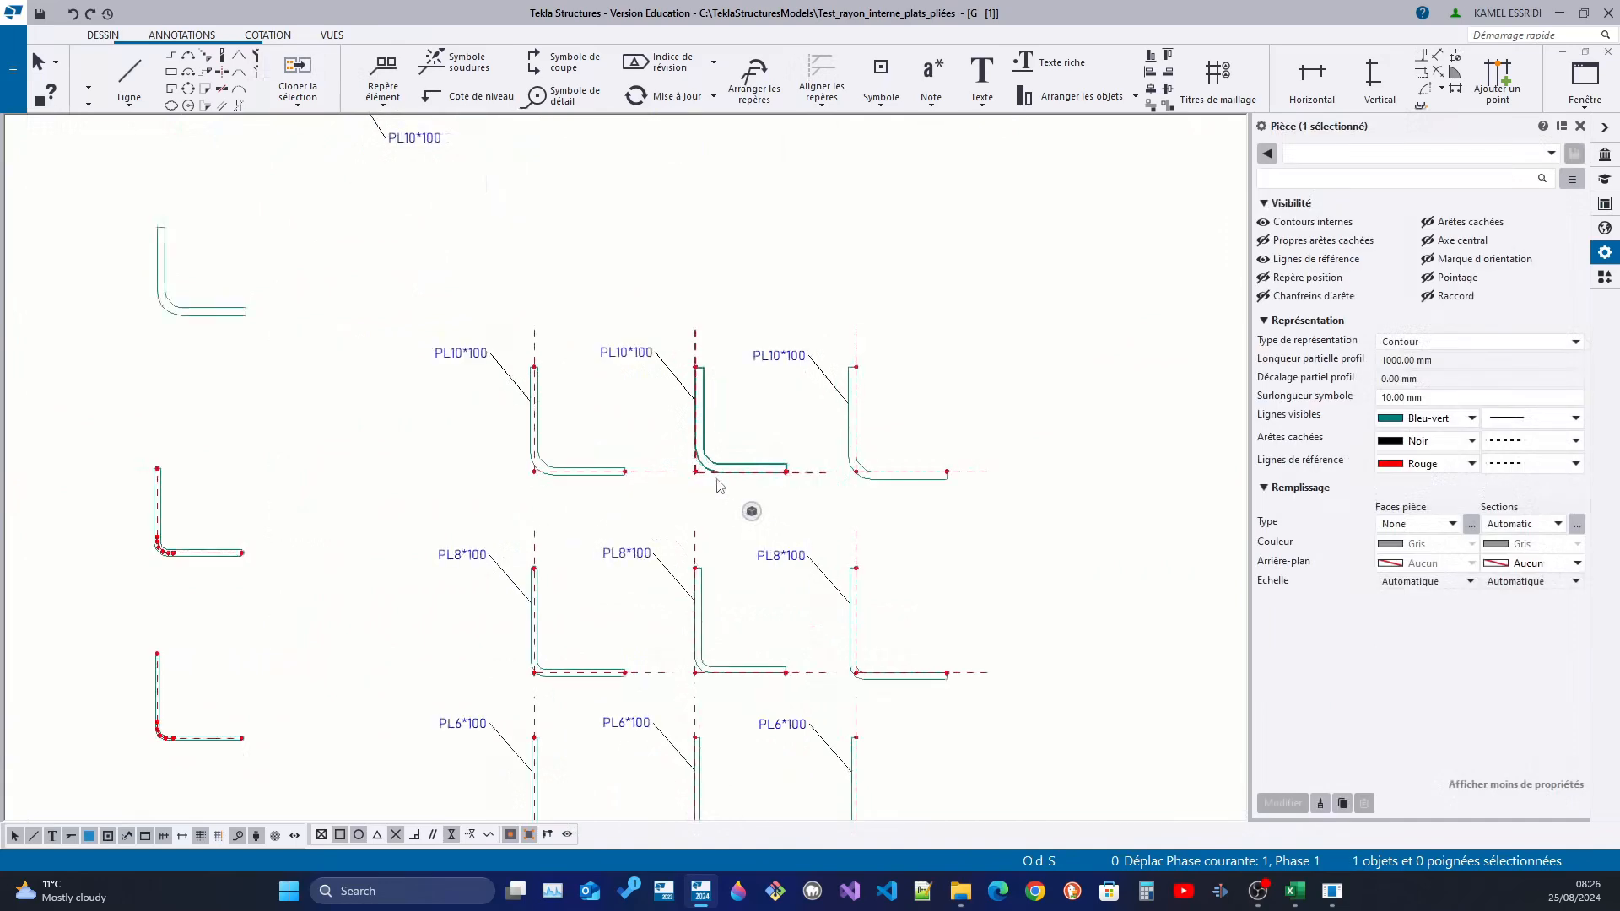
scroll(749, 447, "down", 5)
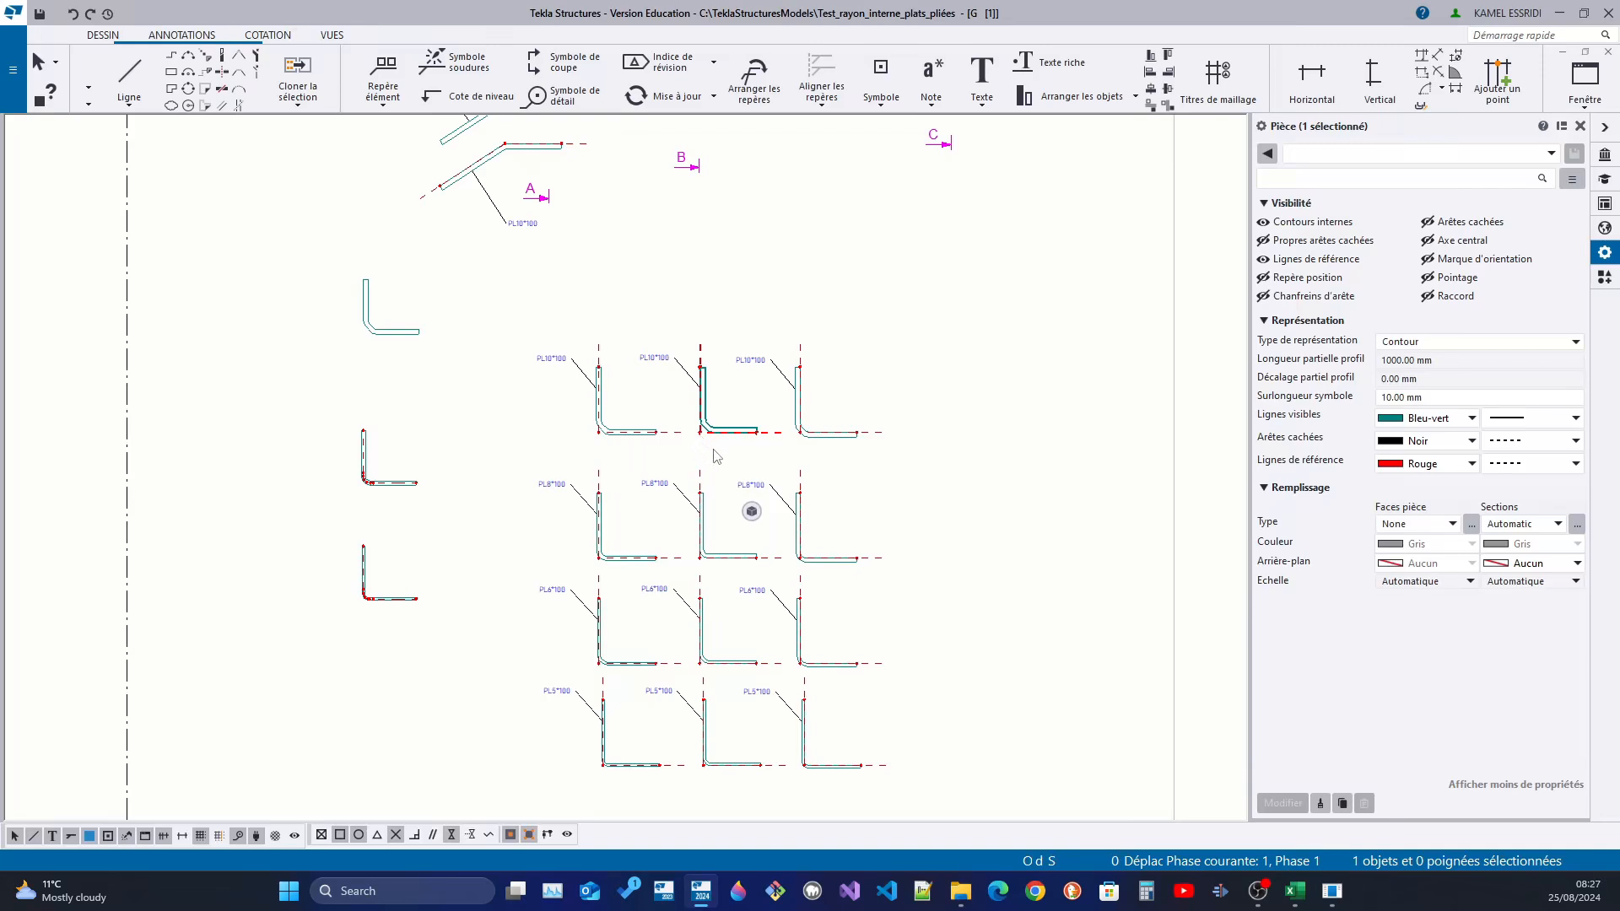
- Display the reference lines of the unlabelled bent plate at the upper end of the separate column
scroll(715, 456, "up", 3)
middle_click_drag(706, 452, 843, 588)
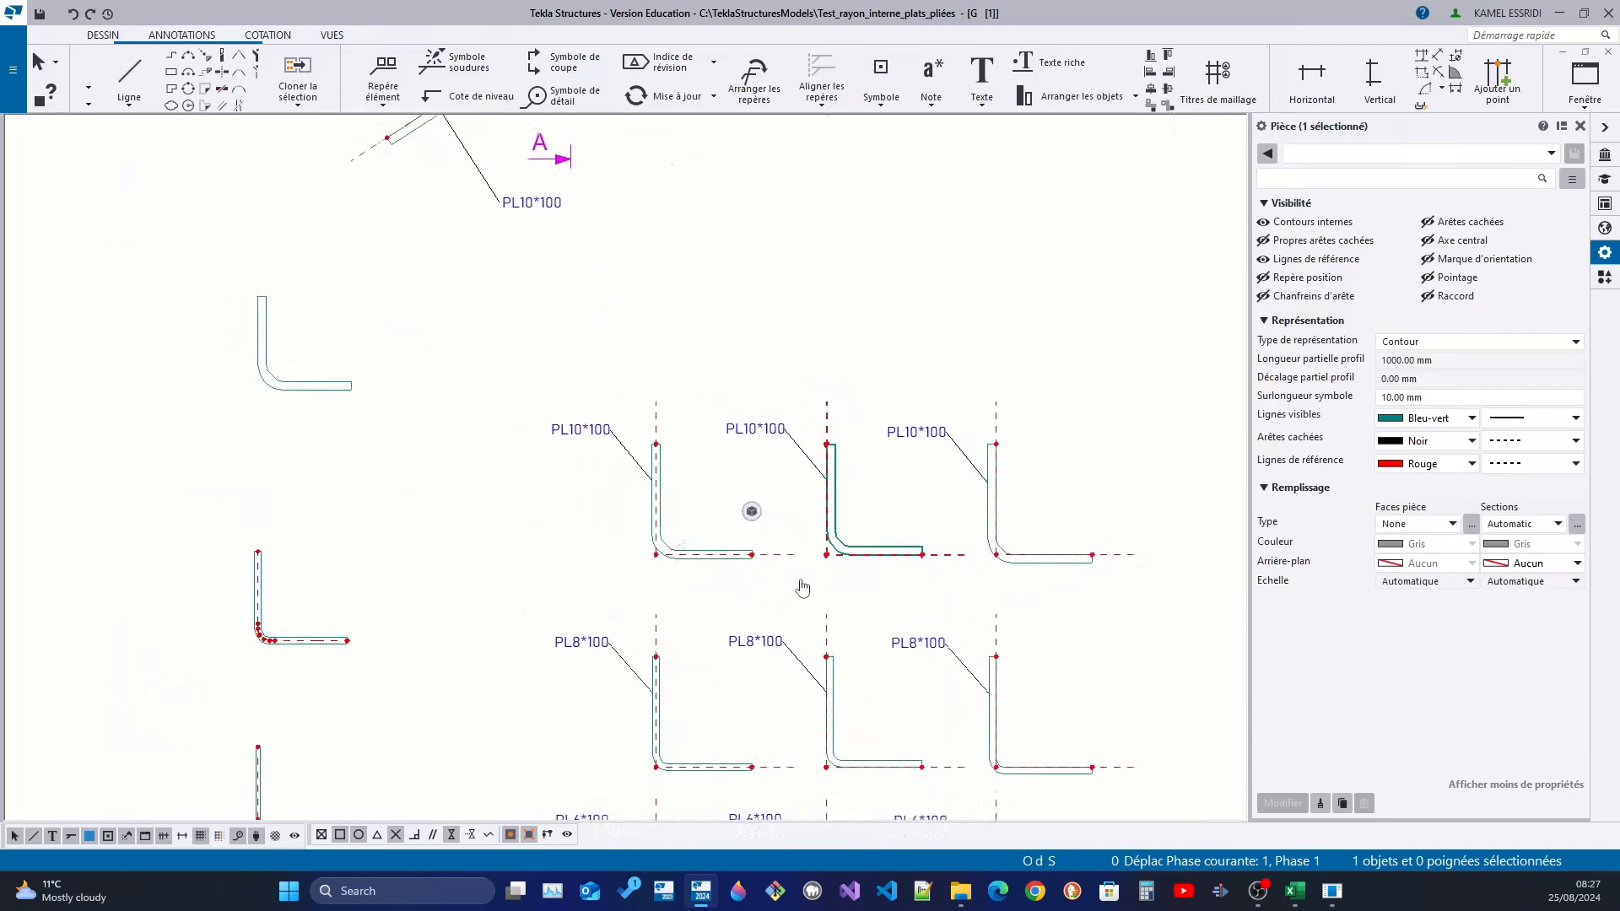
left_click(1262, 260)
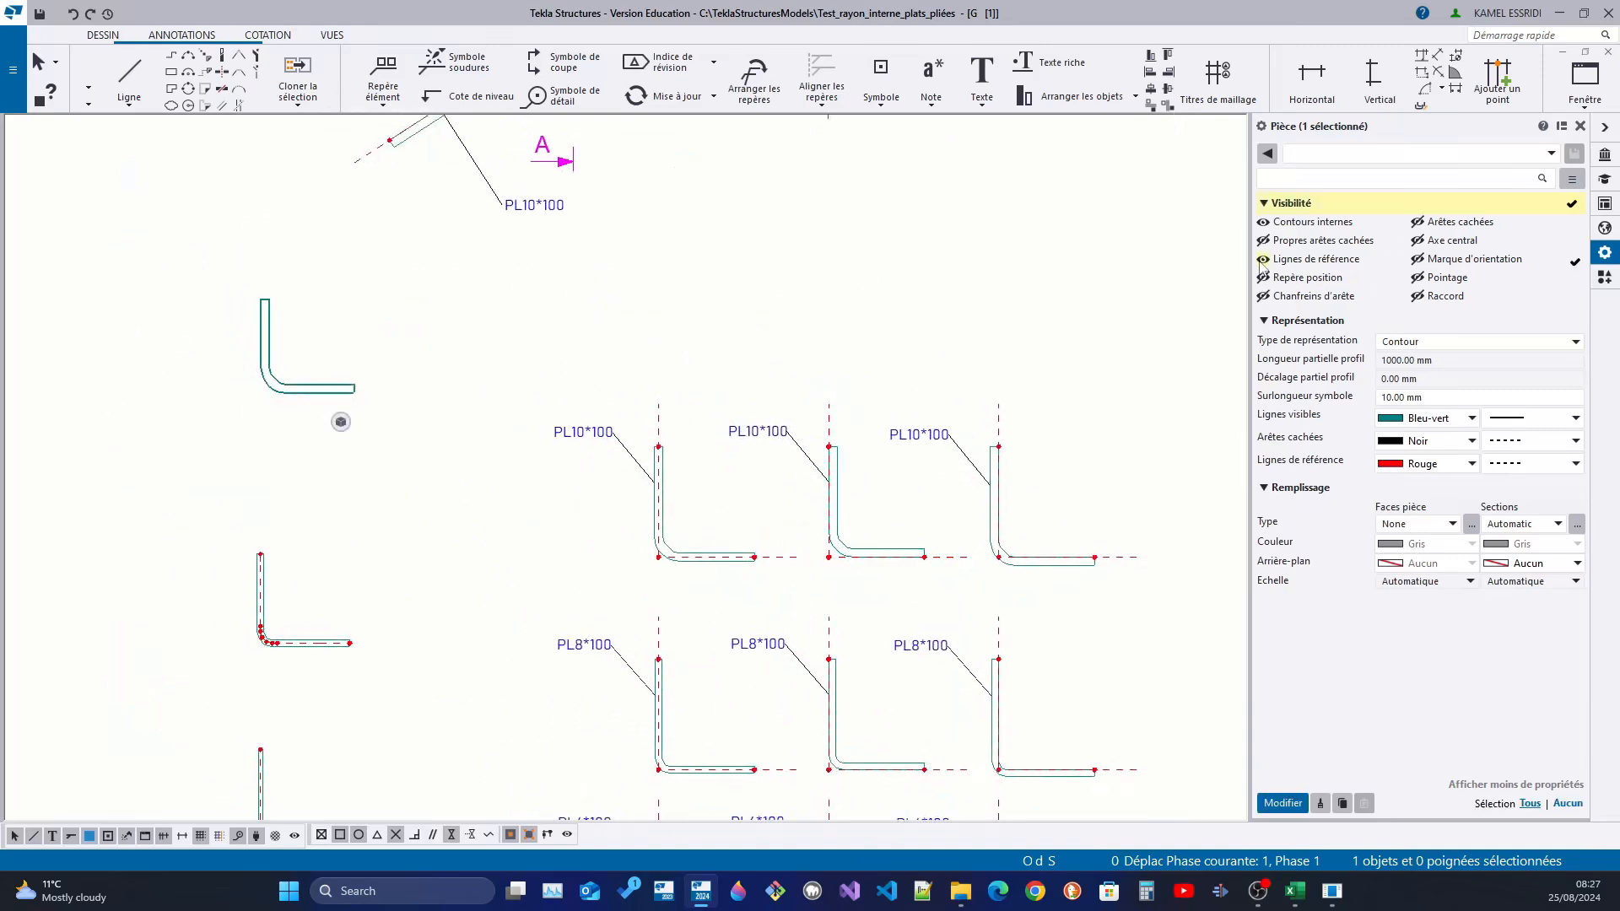
left_click(1283, 802)
scroll(495, 377, "down", 4)
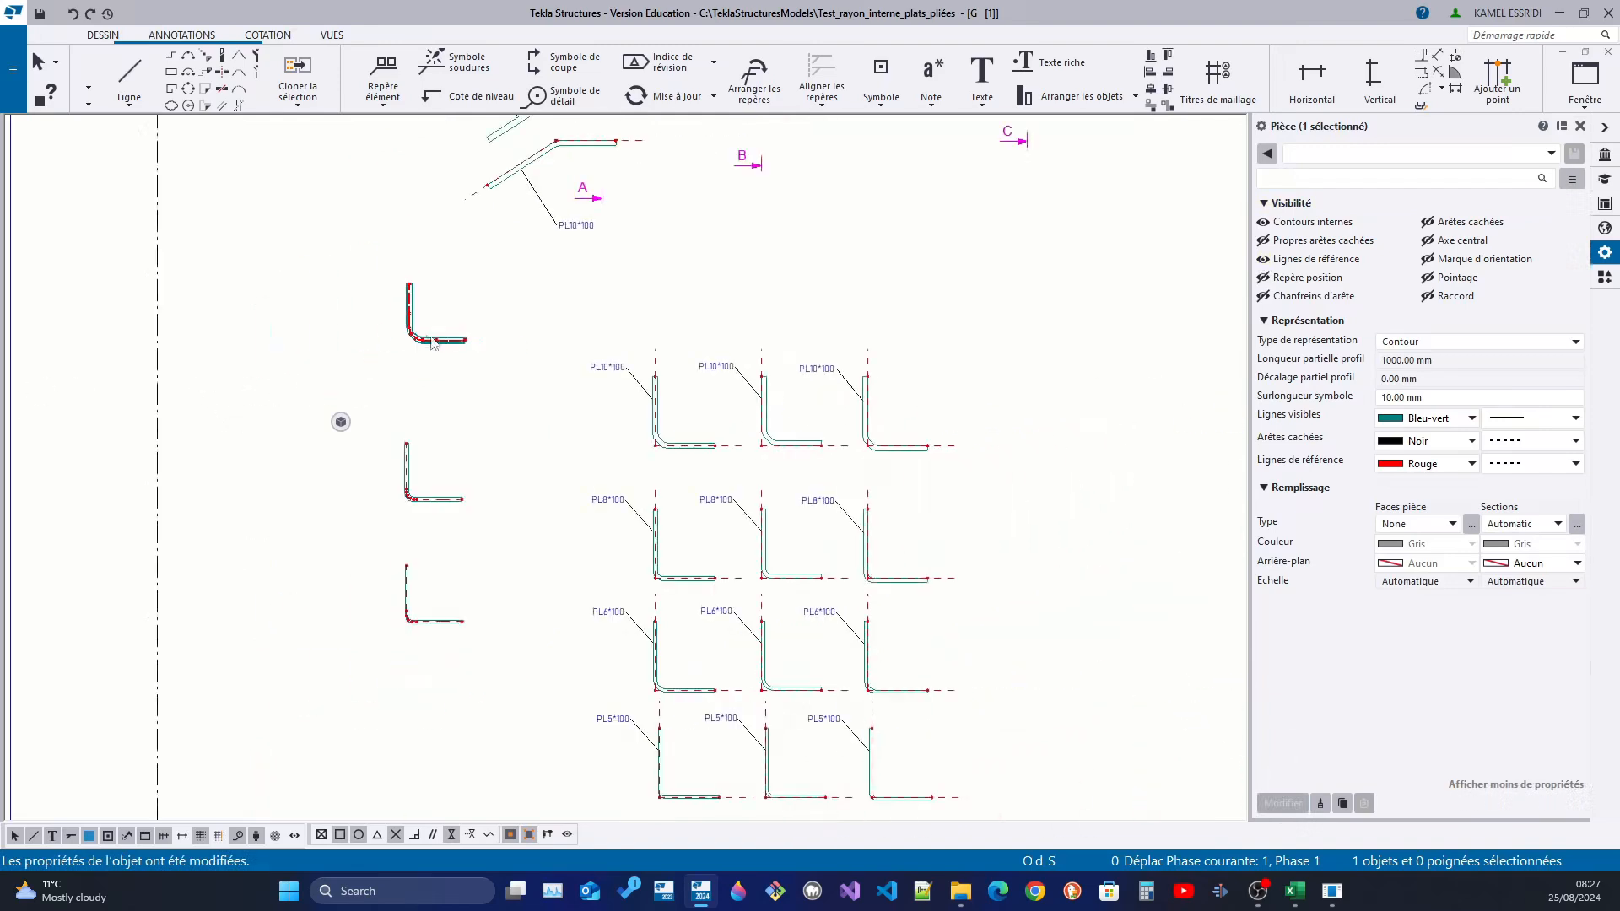
- Add a three-point radial dimension to the inner bend of the first PL10*100 plate in the grid of labelled angle plates
scroll(466, 327, "down", 4)
scroll(602, 429, "up", 4)
middle_click_drag(673, 405, 767, 528)
scroll(528, 457, "up", 1)
scroll(530, 460, "up", 2)
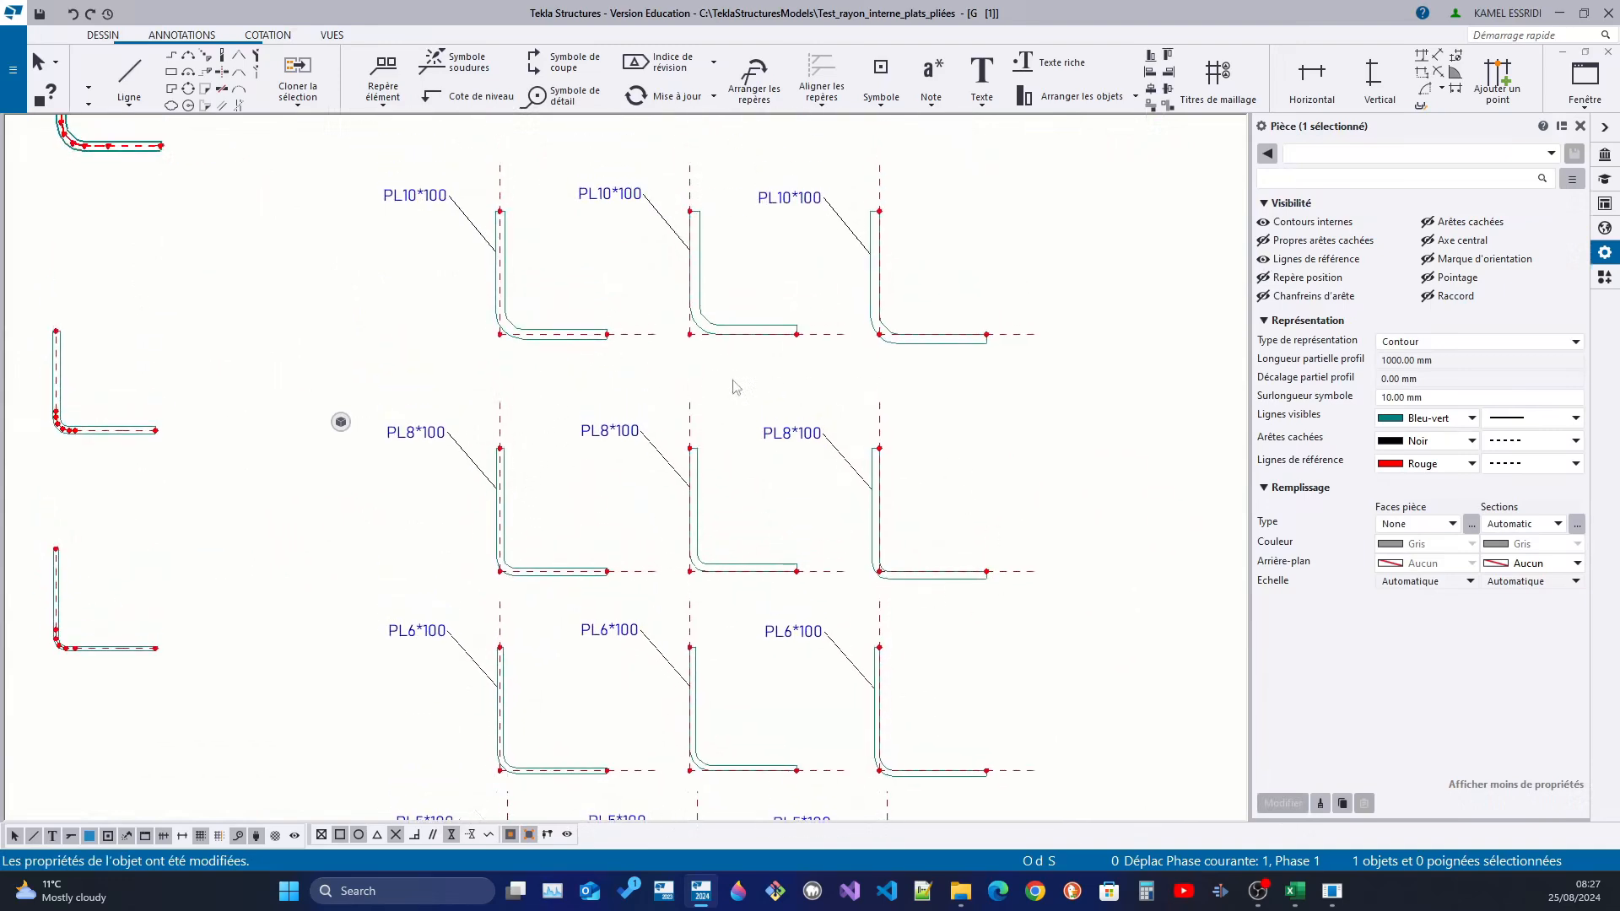
left_click(1438, 73)
scroll(489, 338, "up", 3)
scroll(523, 462, "down", 3)
scroll(553, 455, "up", 3)
scroll(553, 455, "up", 5)
left_click(518, 495)
left_click(440, 479)
left_click(330, 368)
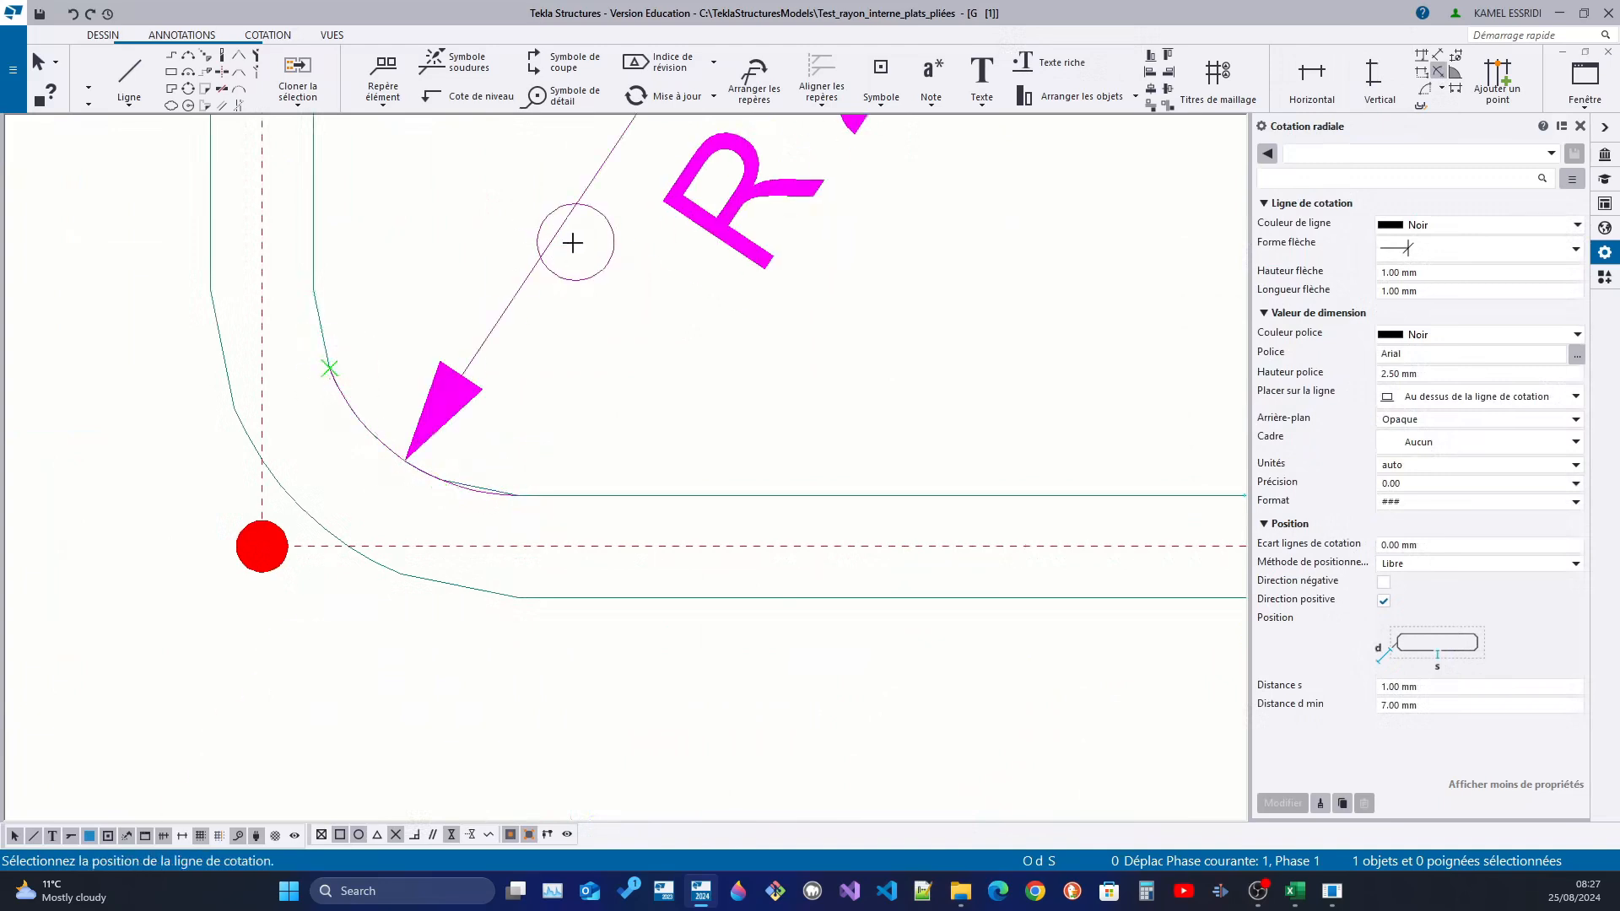
left_click(571, 244)
- Check the bend radius listed for 10 mm plates in the Rayons internes plug-in, and return to the Tekla drawing
scroll(475, 388, "down", 4)
scroll(470, 391, "down", 4)
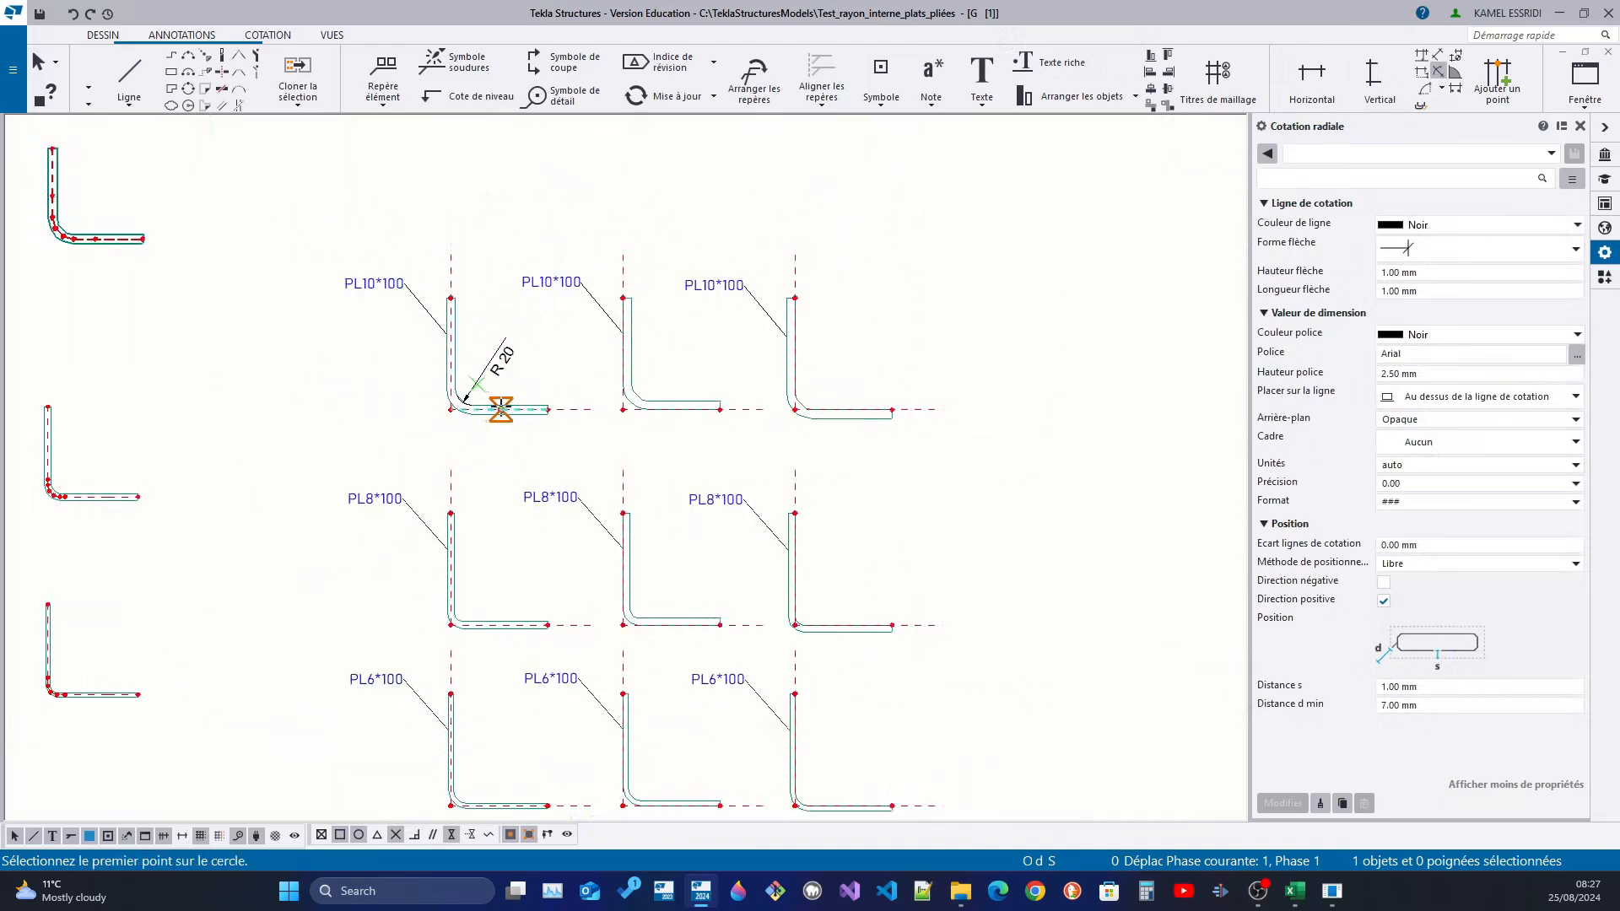
left_click(1335, 898)
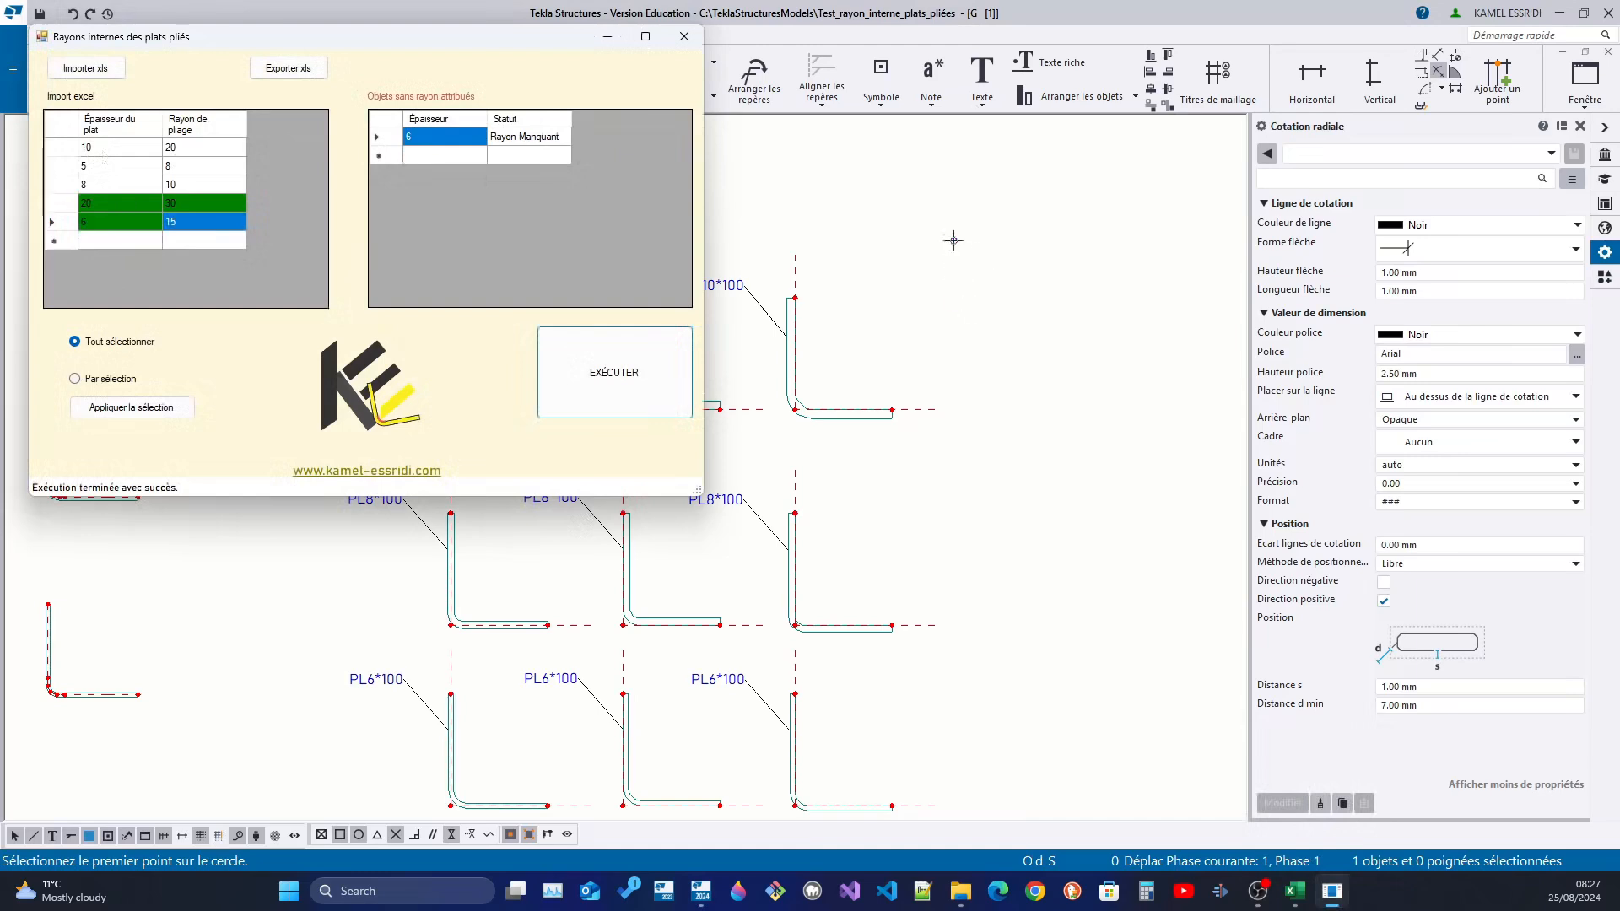
left_click(996, 22)
- Add a radial dimension to the inner bend of the second PL10*100 plate in the grid
scroll(582, 406, "up", 4)
scroll(763, 398, "up", 4)
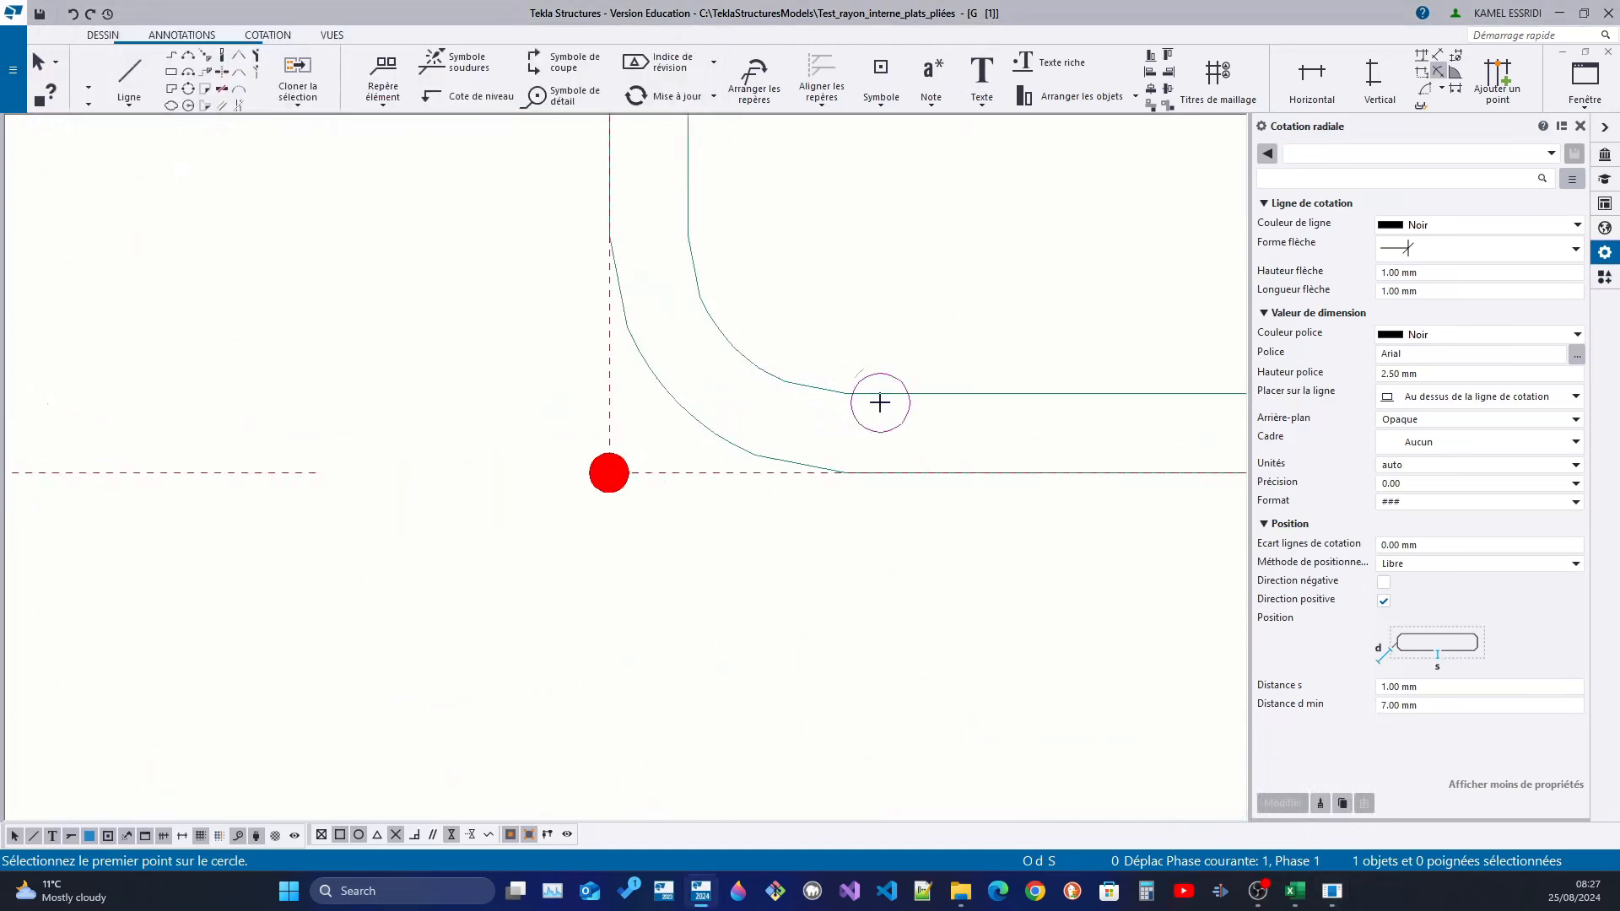
left_click(845, 392)
left_click(786, 382)
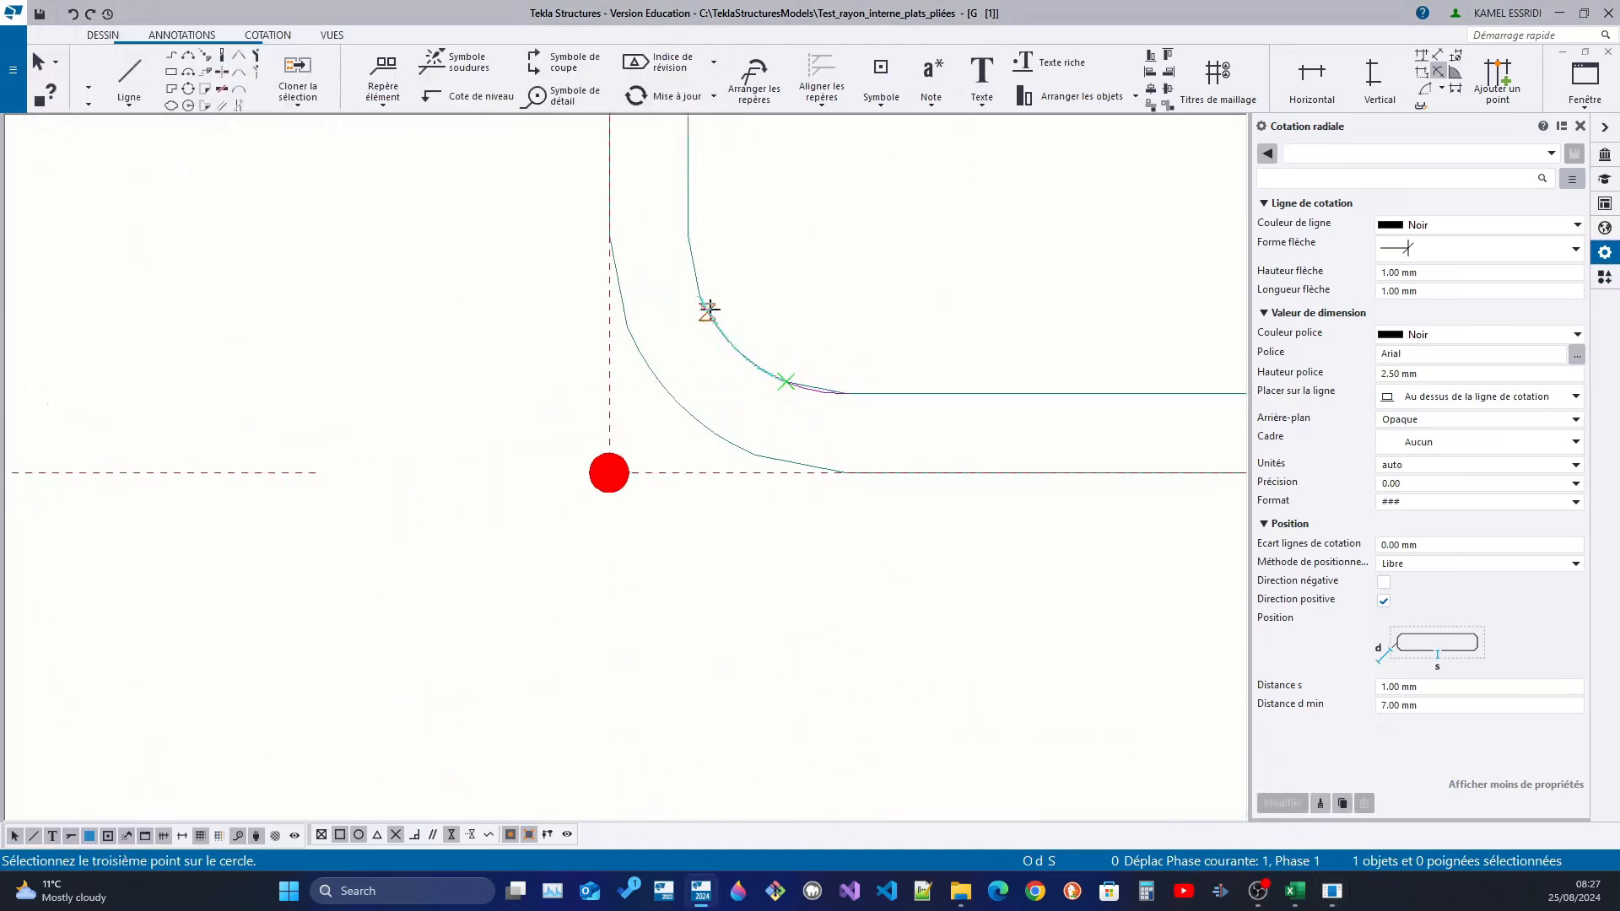
left_click(693, 300)
scroll(540, 430, "down", 5)
left_click(578, 468)
- Dimension the inner bend radius of the third PL10*100 plate in the same row
scroll(971, 538, "up", 3)
left_click(818, 614)
left_click(786, 608)
left_click(743, 562)
left_click(831, 509)
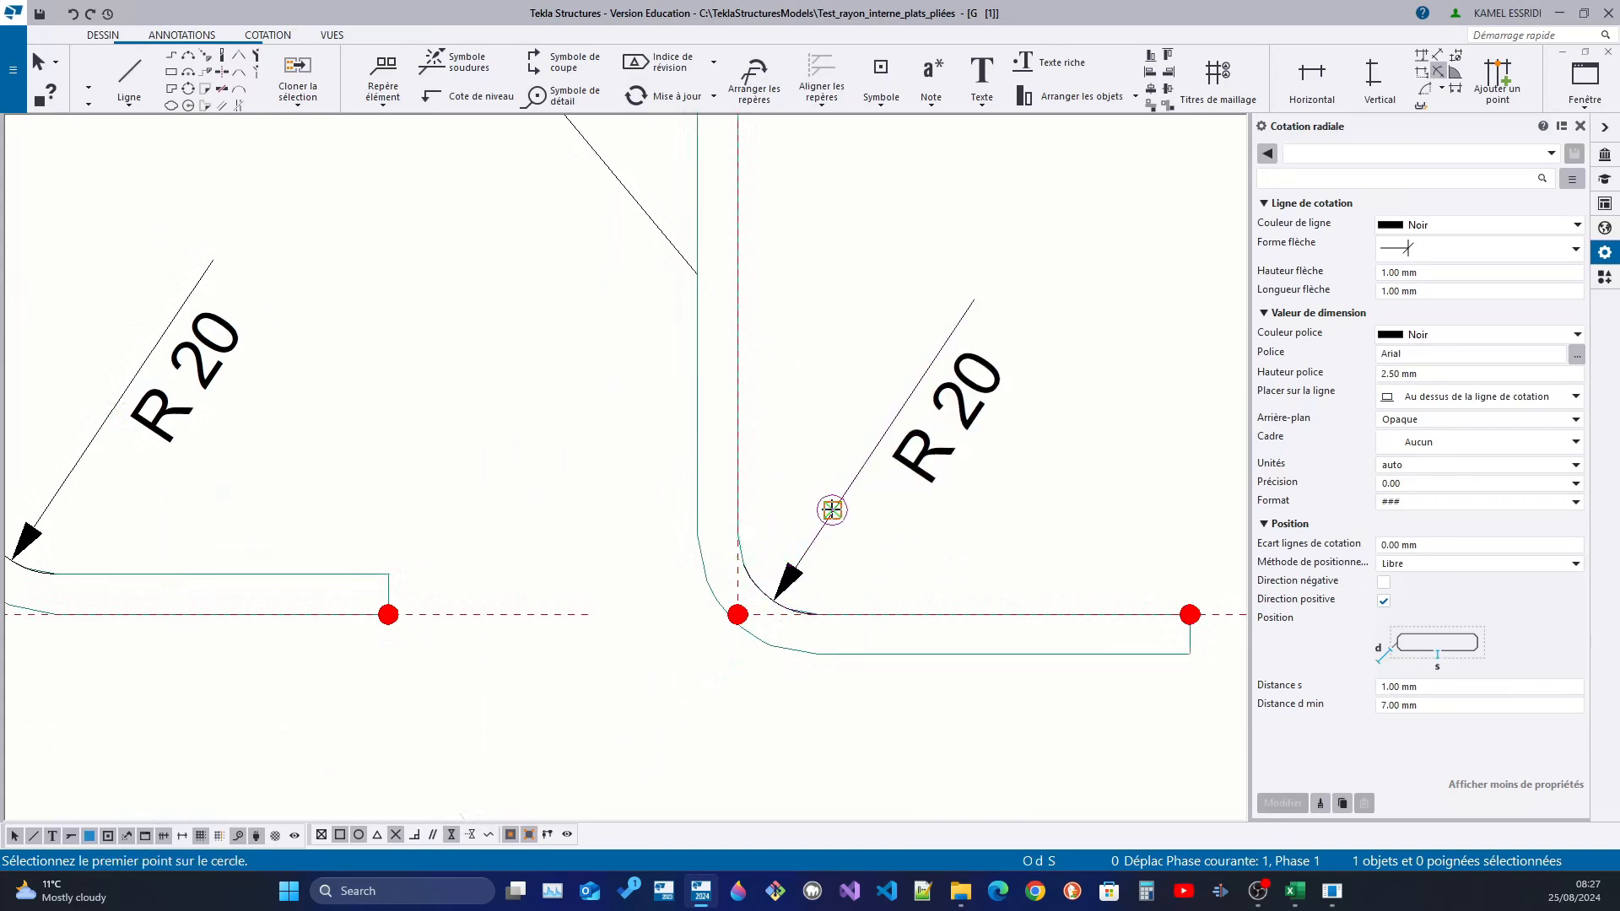
- Dimension the inner bend radius of the middle PL8*100 plate and compare it with the plug-in's radius table
scroll(918, 440, "down", 5)
scroll(844, 523, "up", 10)
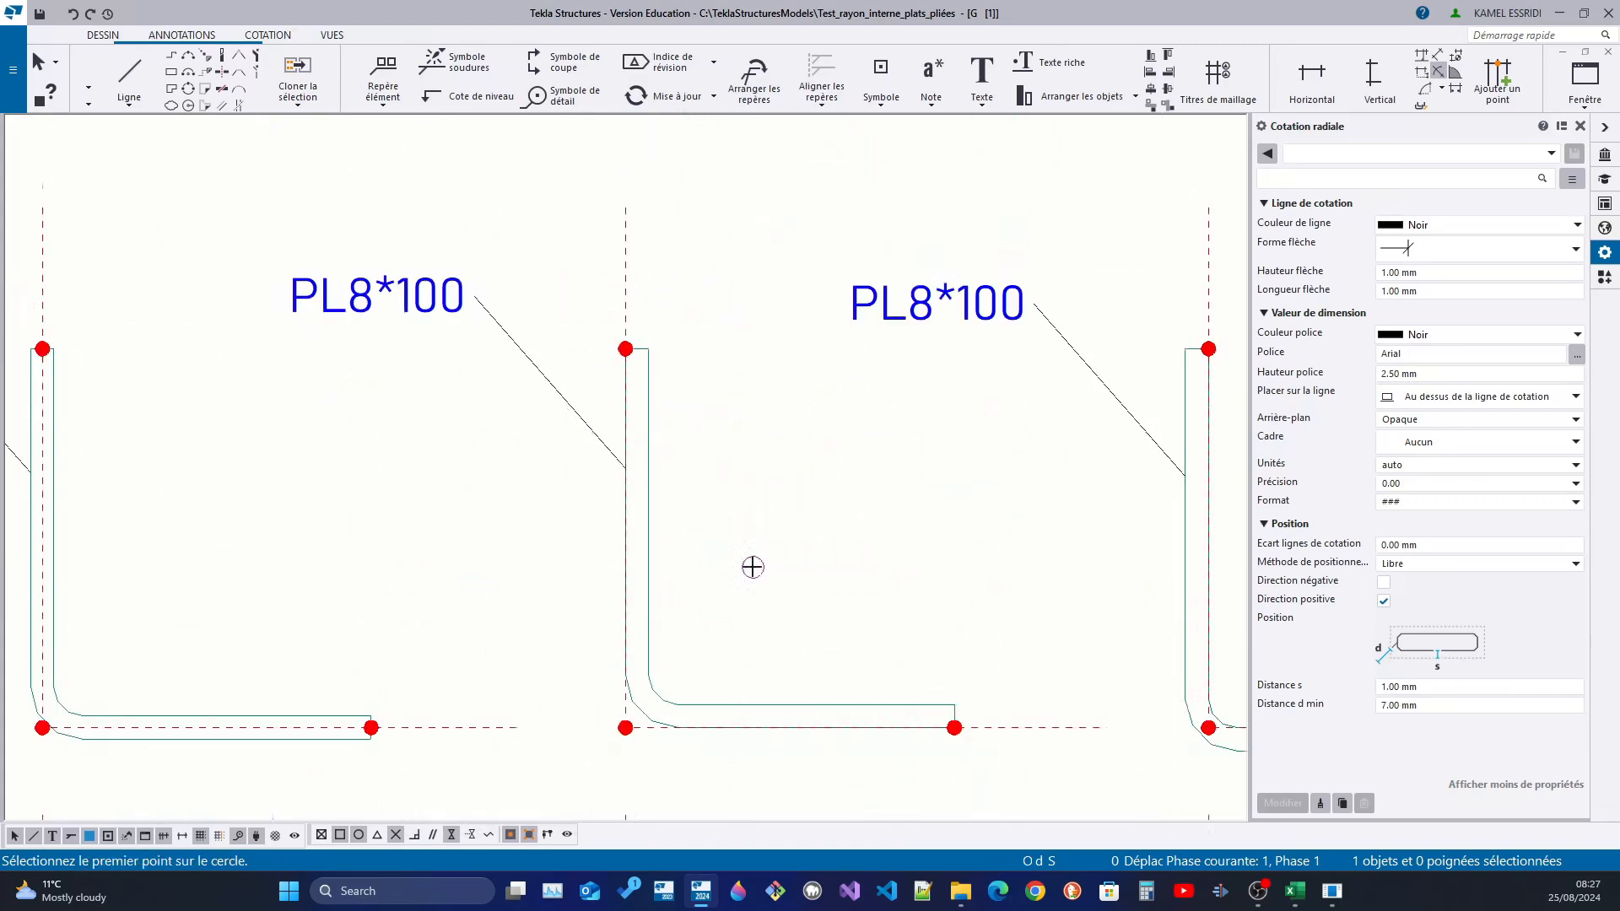
left_click(643, 626)
left_click(617, 614)
left_click(607, 602)
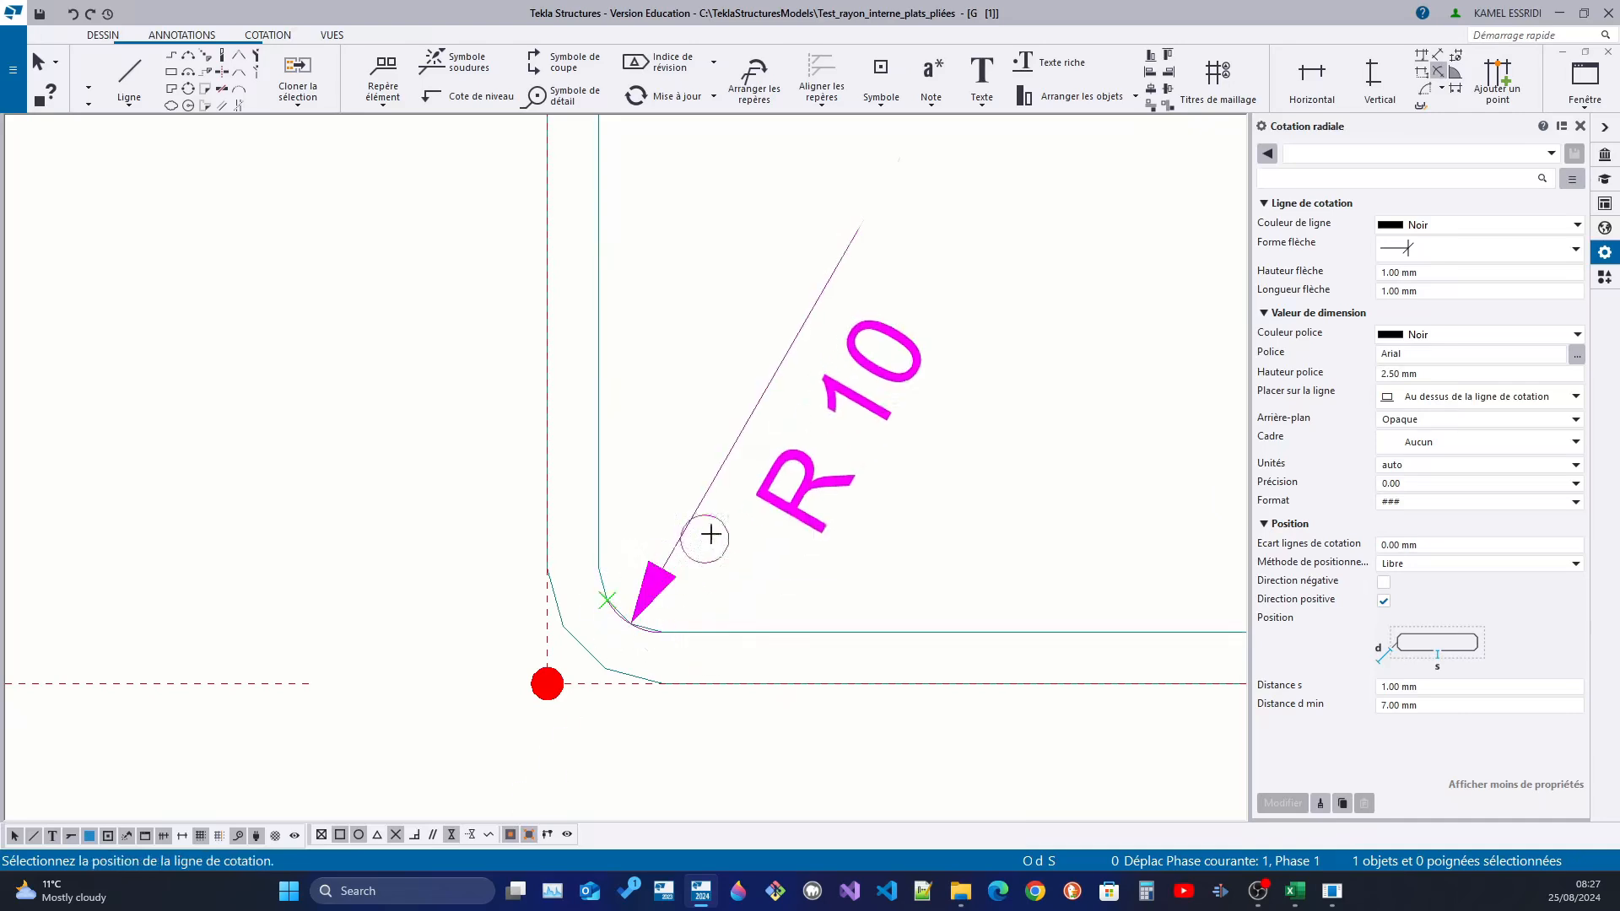
scroll(772, 473, "down", 3)
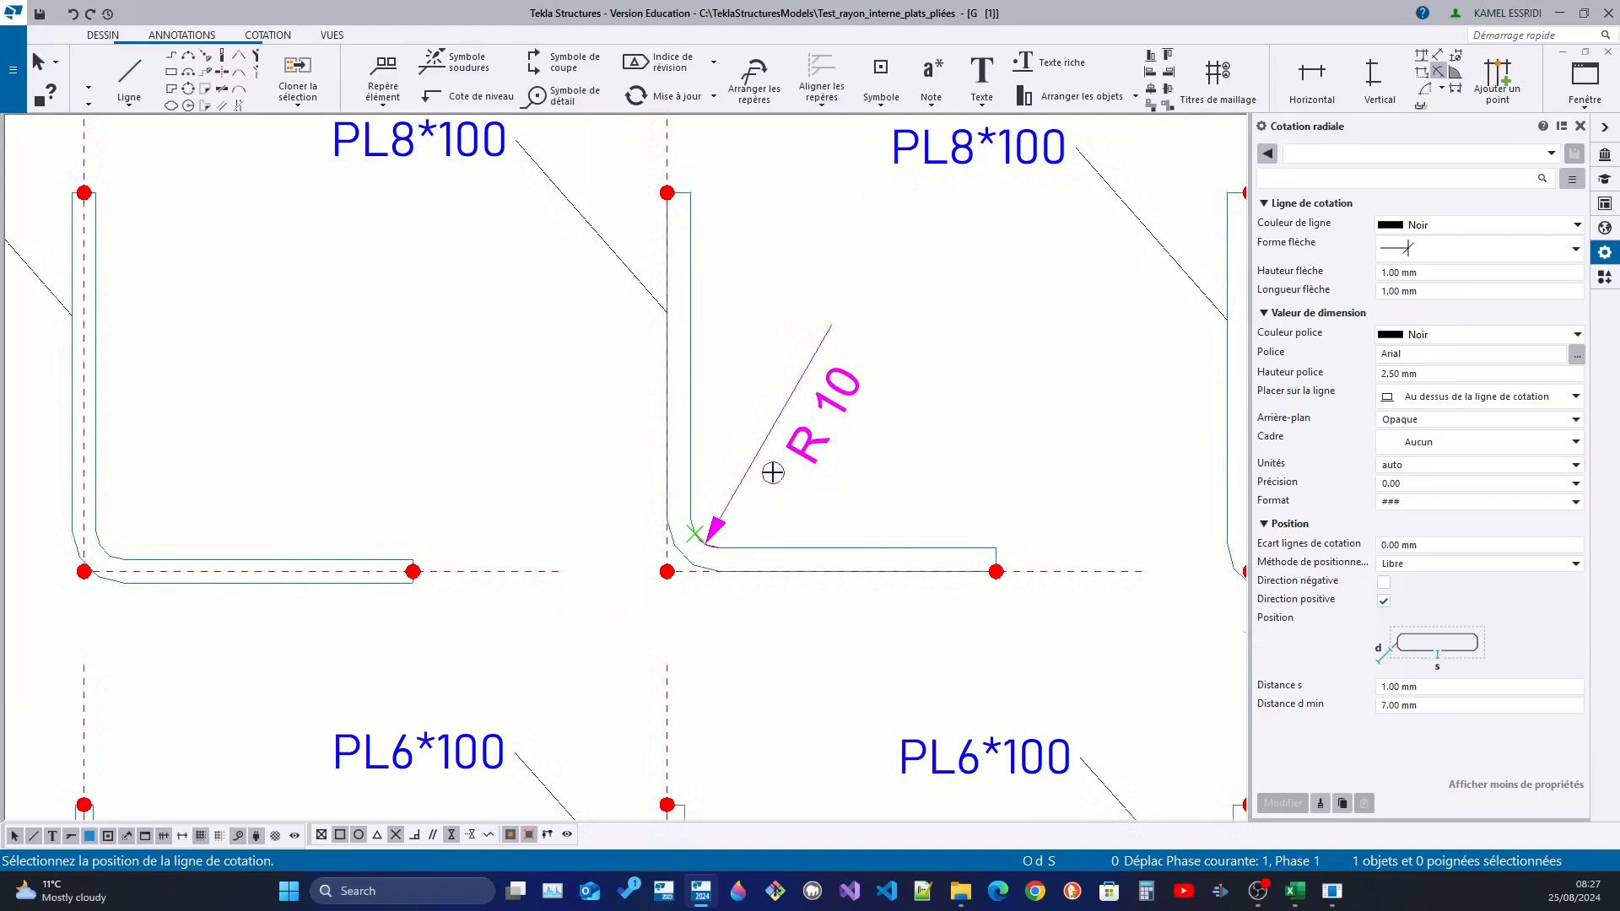
left_click(773, 474)
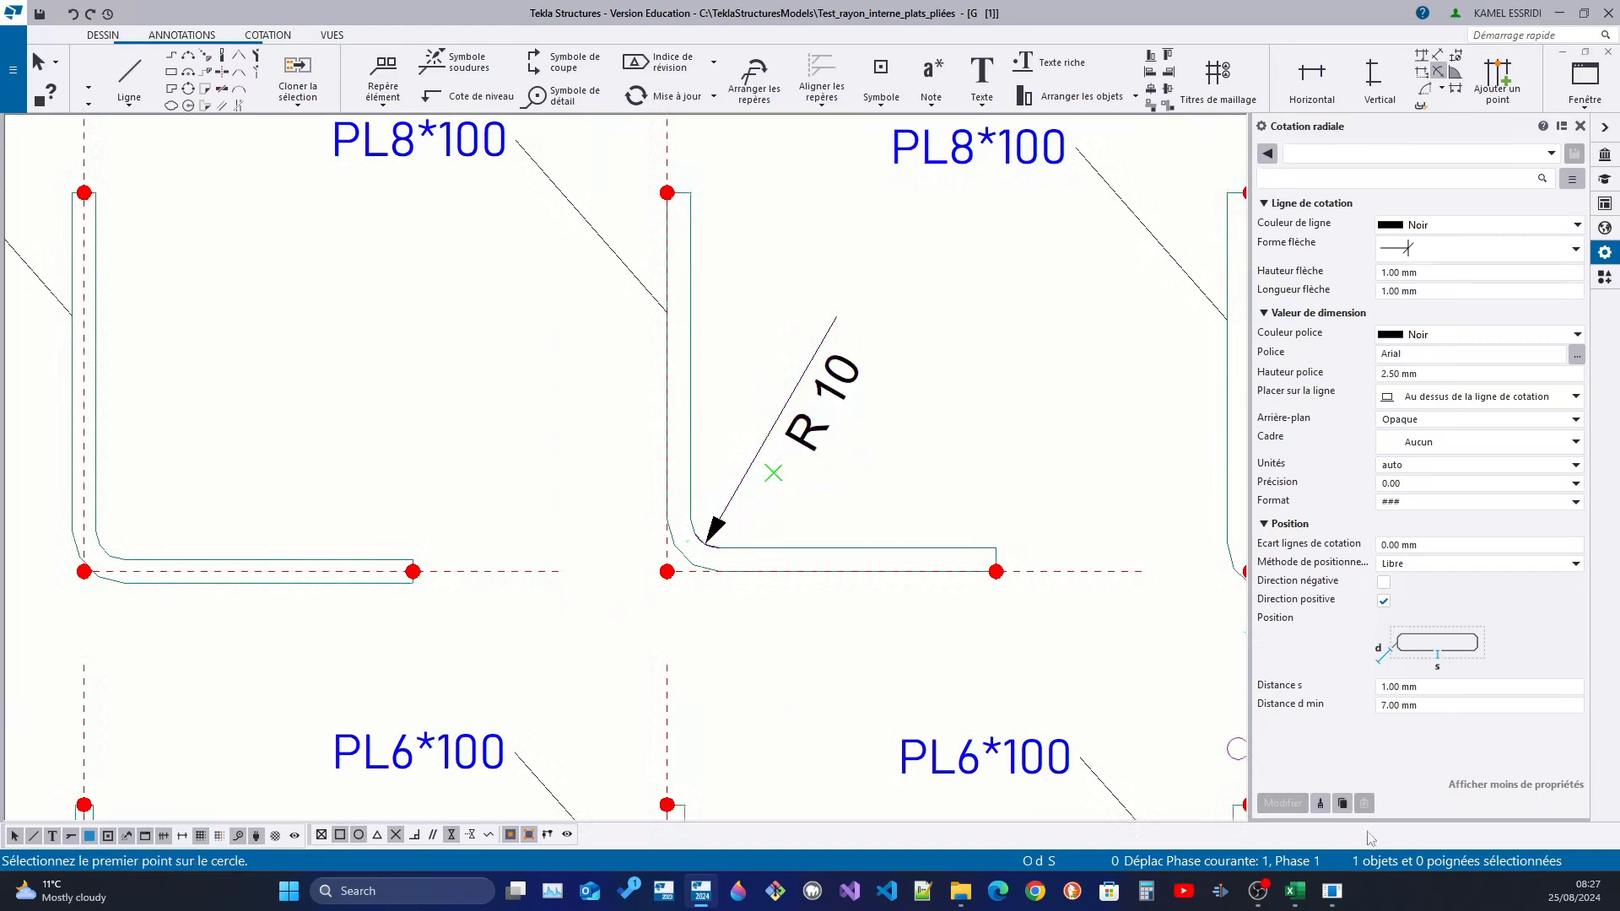
left_click(1321, 890)
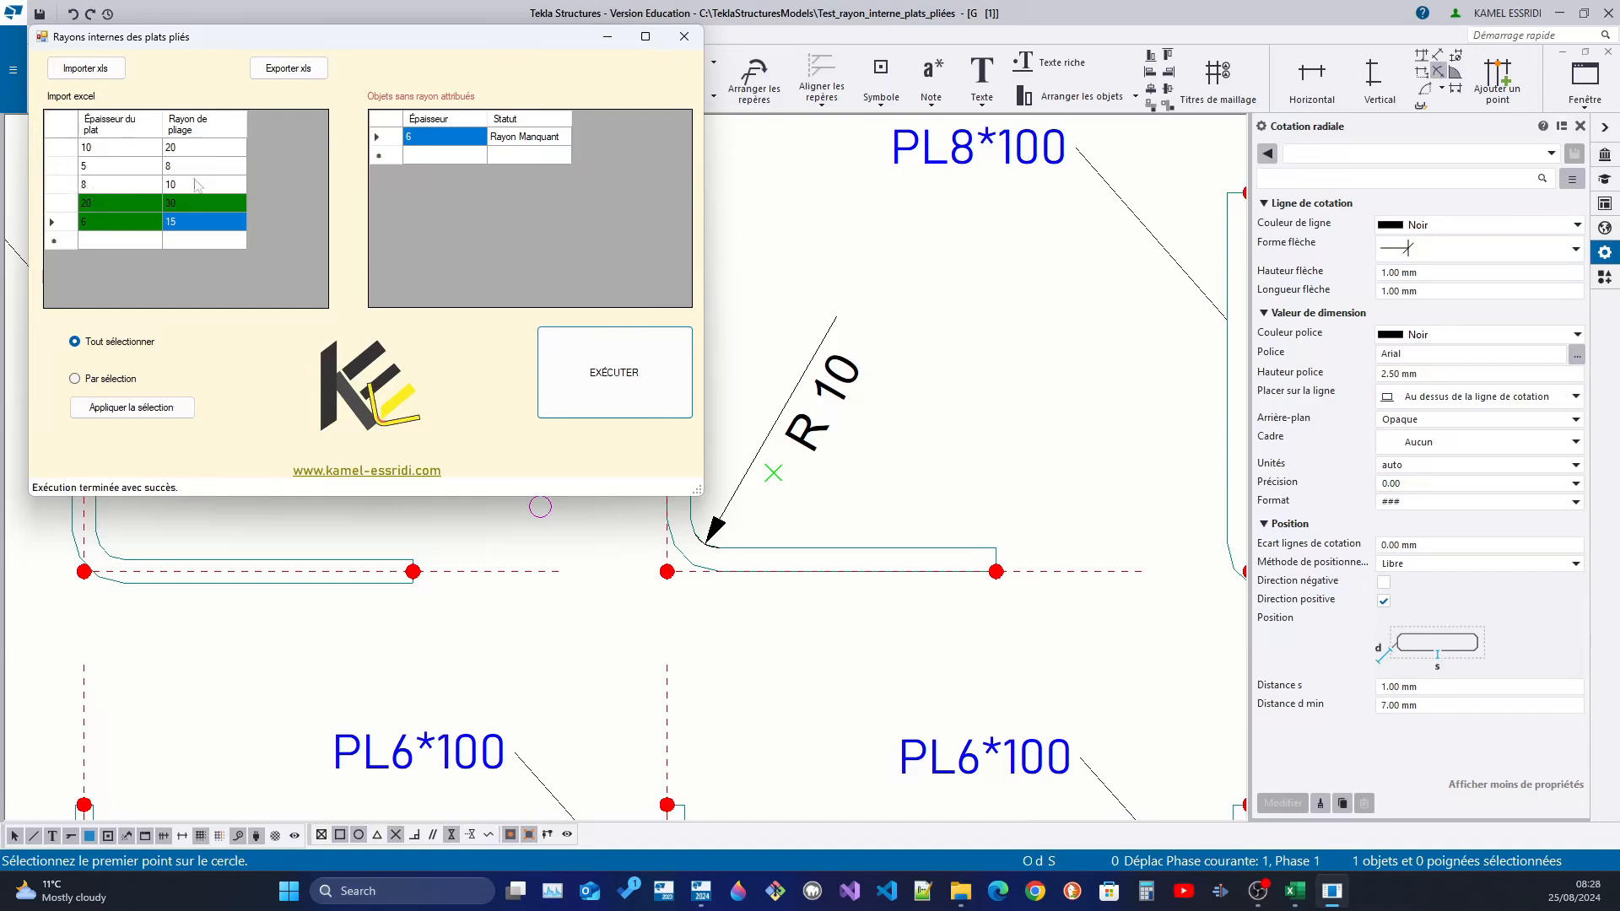
left_click(1038, 10)
- Dimension the inner bend radius of the middle PL6*100 plate
scroll(811, 532, "down", 5)
scroll(717, 658, "up", 8)
left_click(648, 578)
scroll(646, 578, "up", 3)
left_click(614, 557)
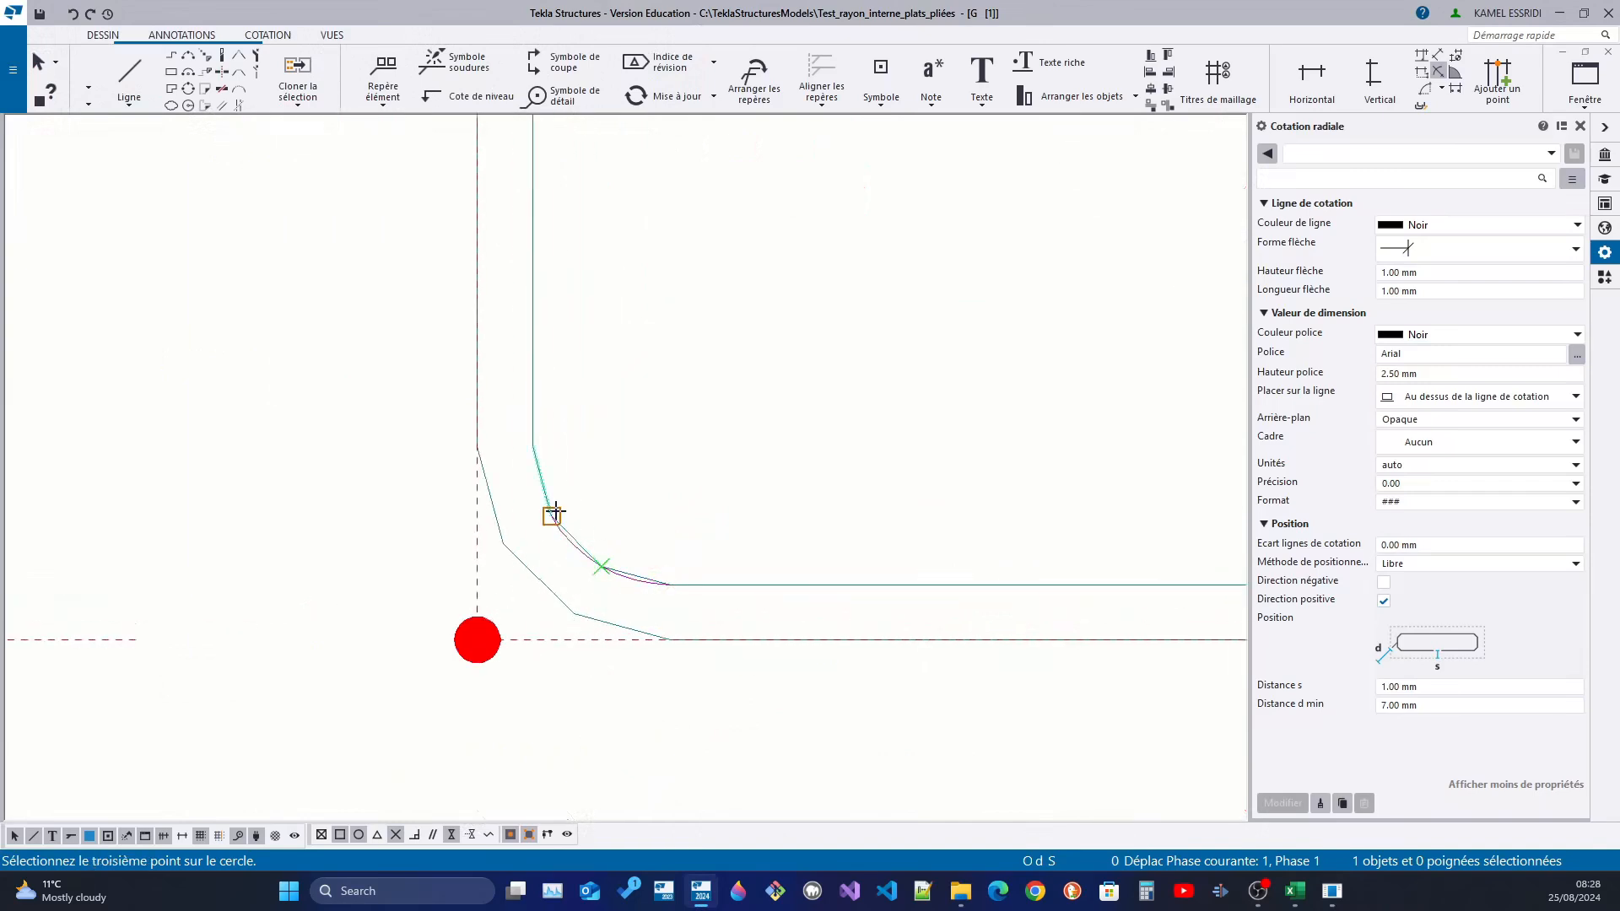
left_click(556, 511)
left_click(705, 397)
scroll(717, 405, "down", 5)
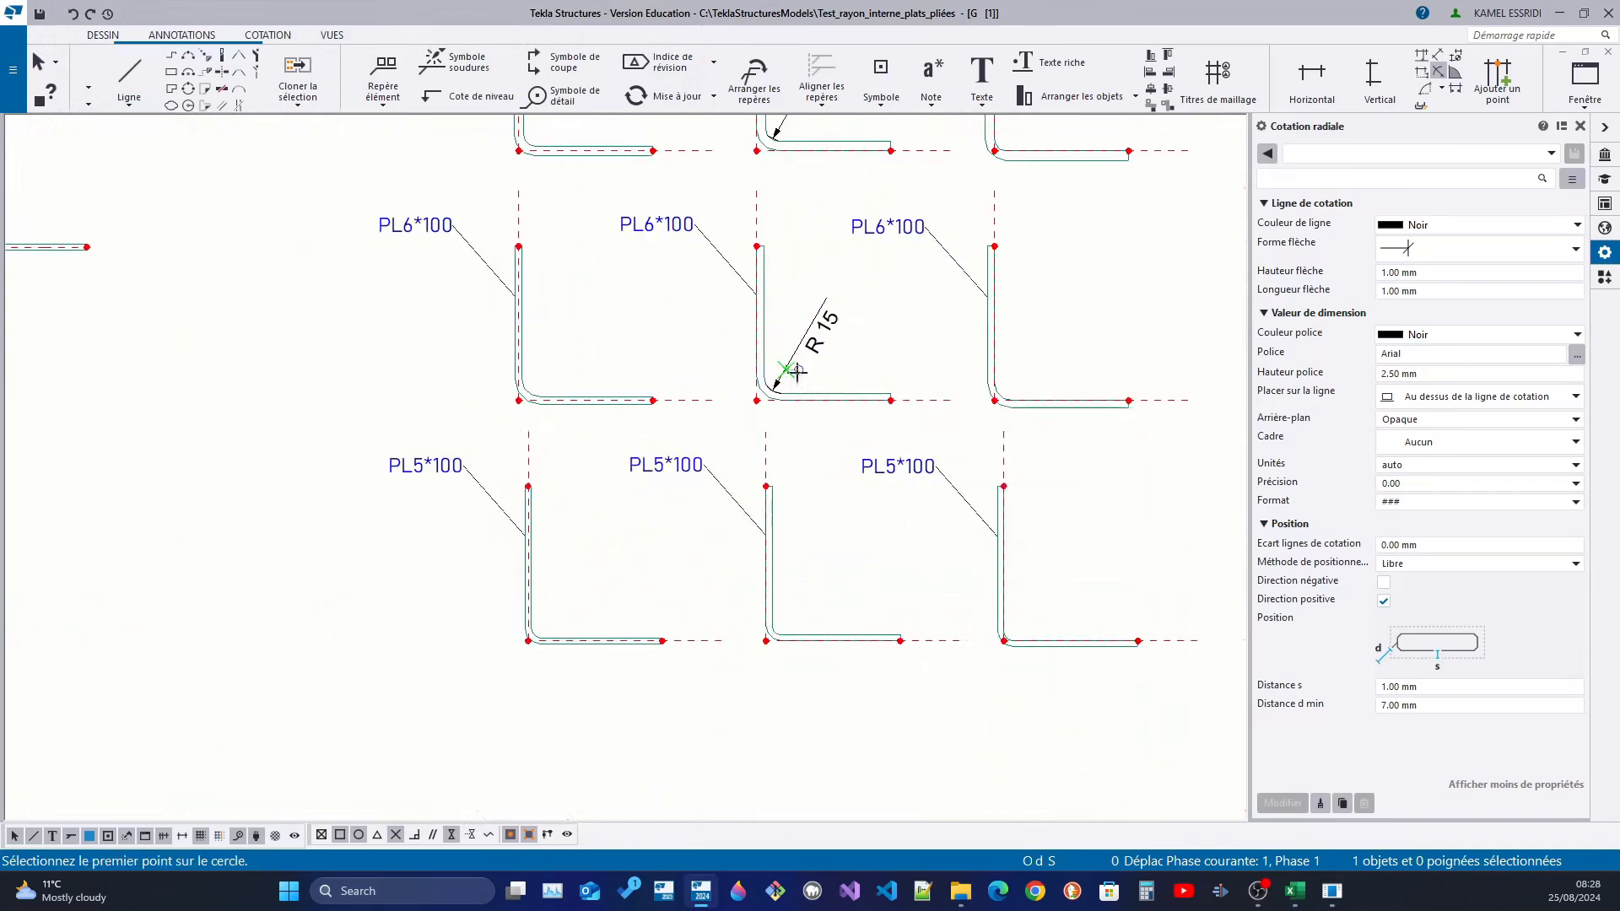
- Dimension the inner bend radius of the first PL5*100 plate and compare it with the plug-in's radius table
scroll(502, 582, "up", 4)
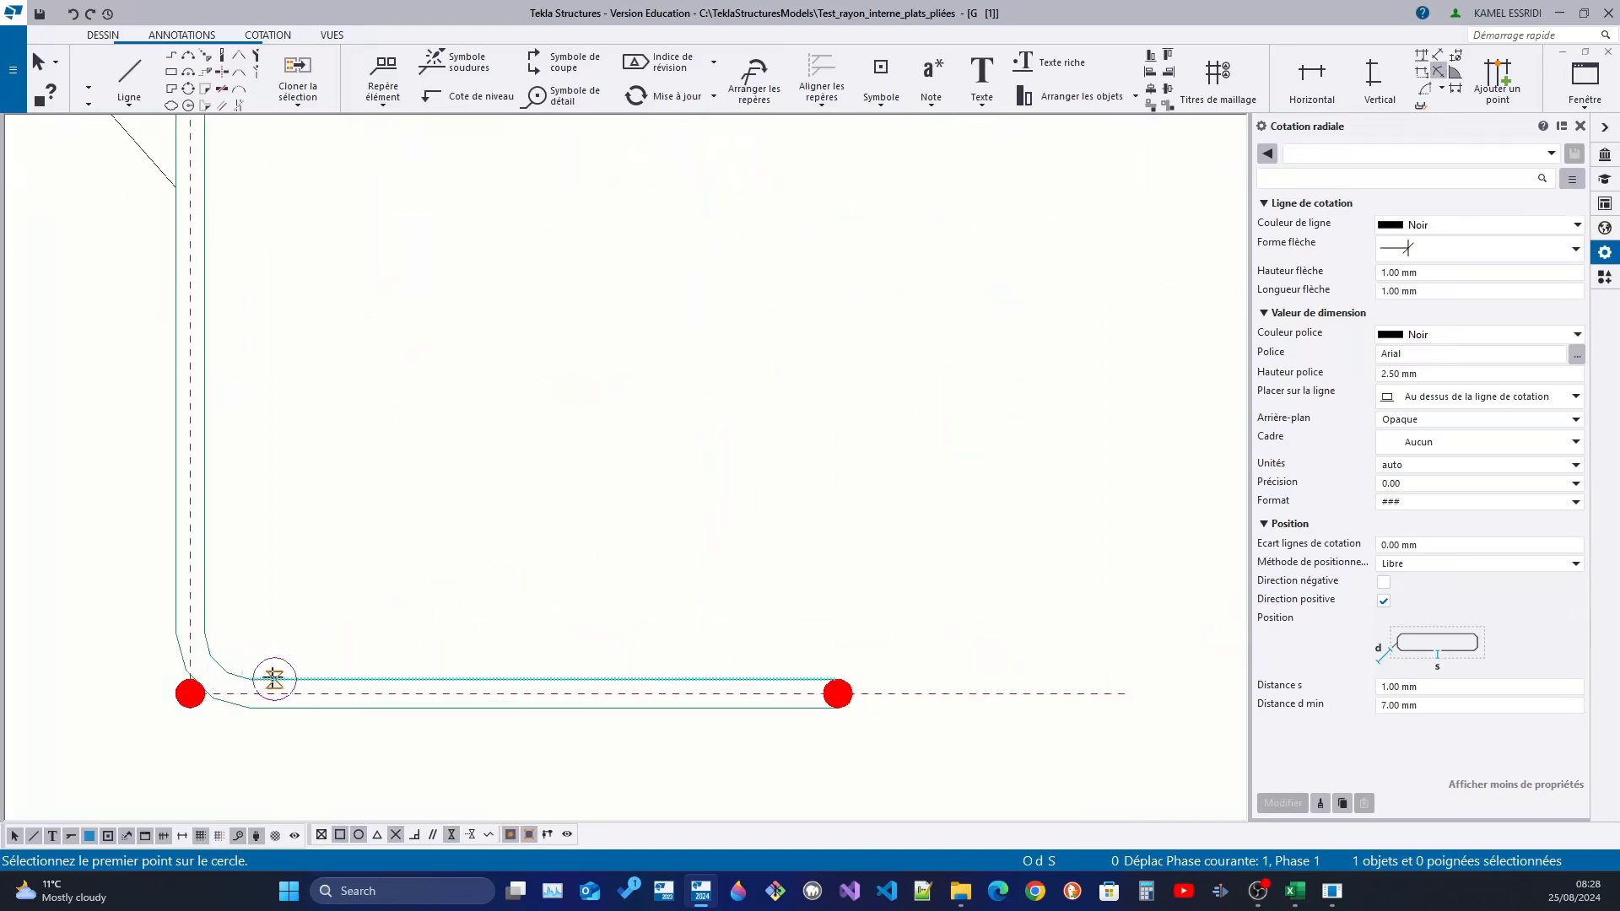
left_click(251, 677)
left_click(225, 667)
left_click(211, 655)
left_click(342, 547)
scroll(711, 398, "down", 4)
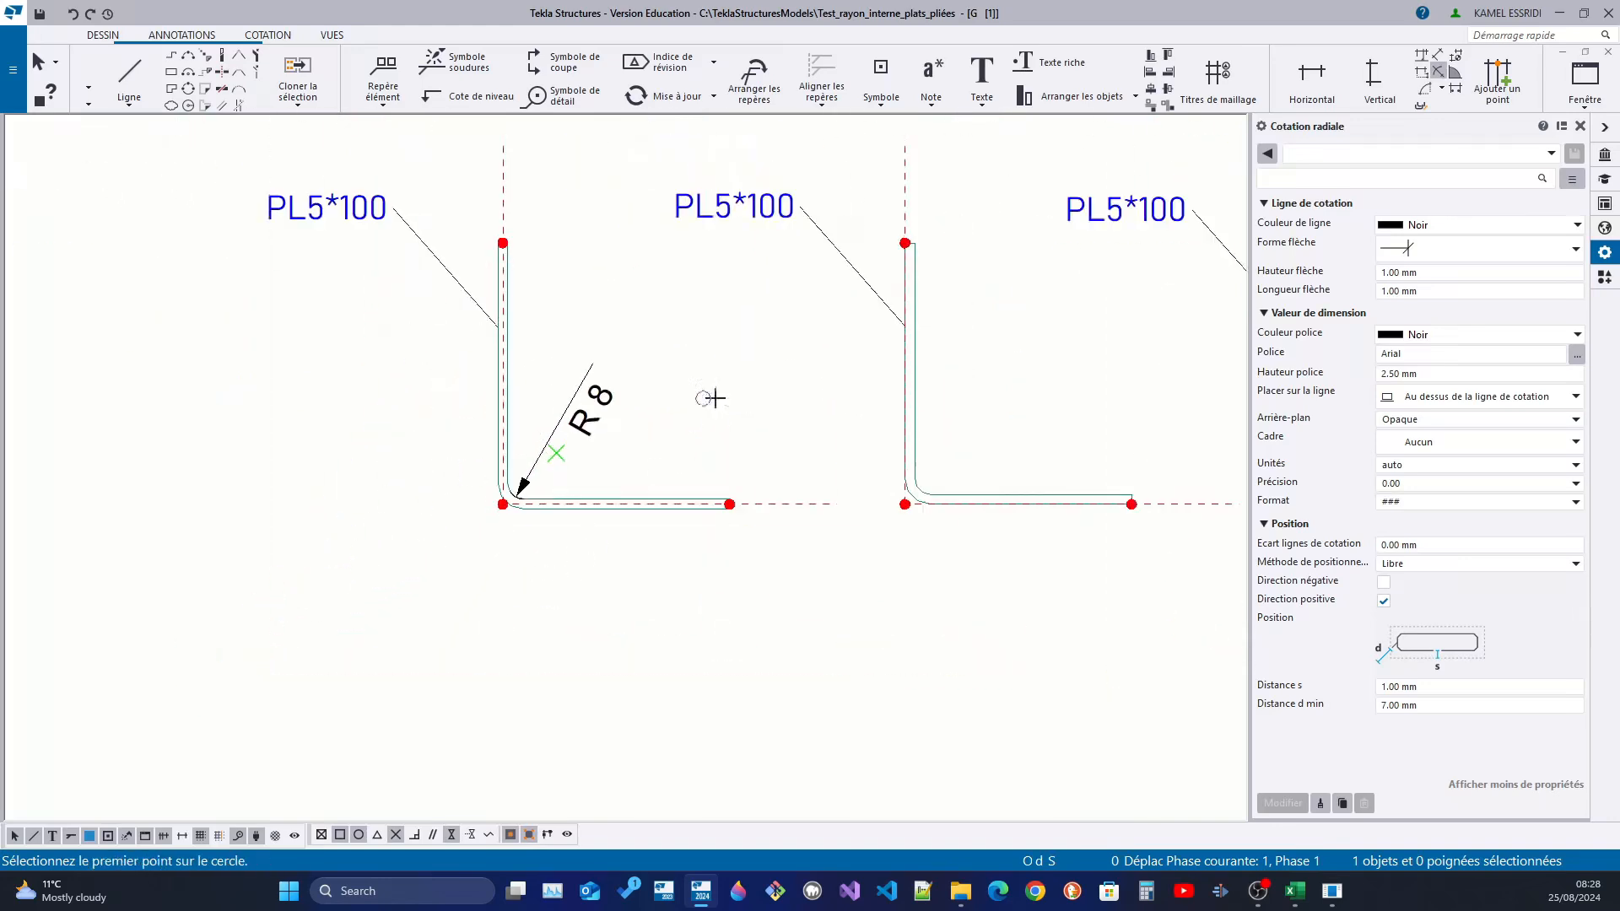
left_click(1331, 890)
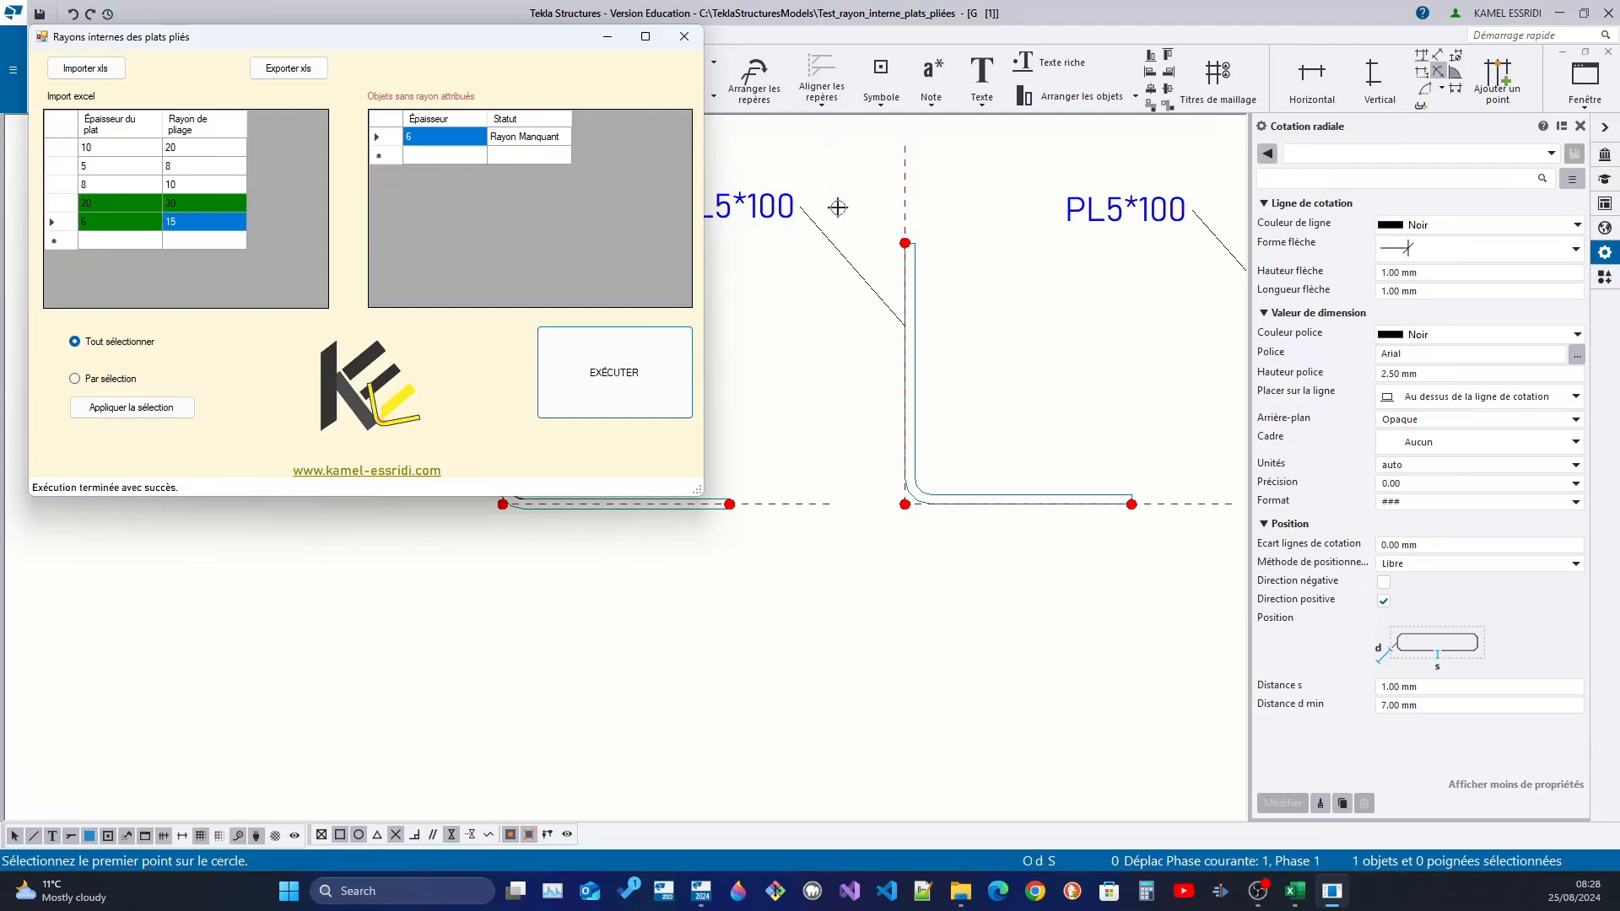
left_click(914, 6)
- Add a radial dimension to the inner bend of the uppermost bent plate in the separate unlabelled column
scroll(696, 447, "down", 6)
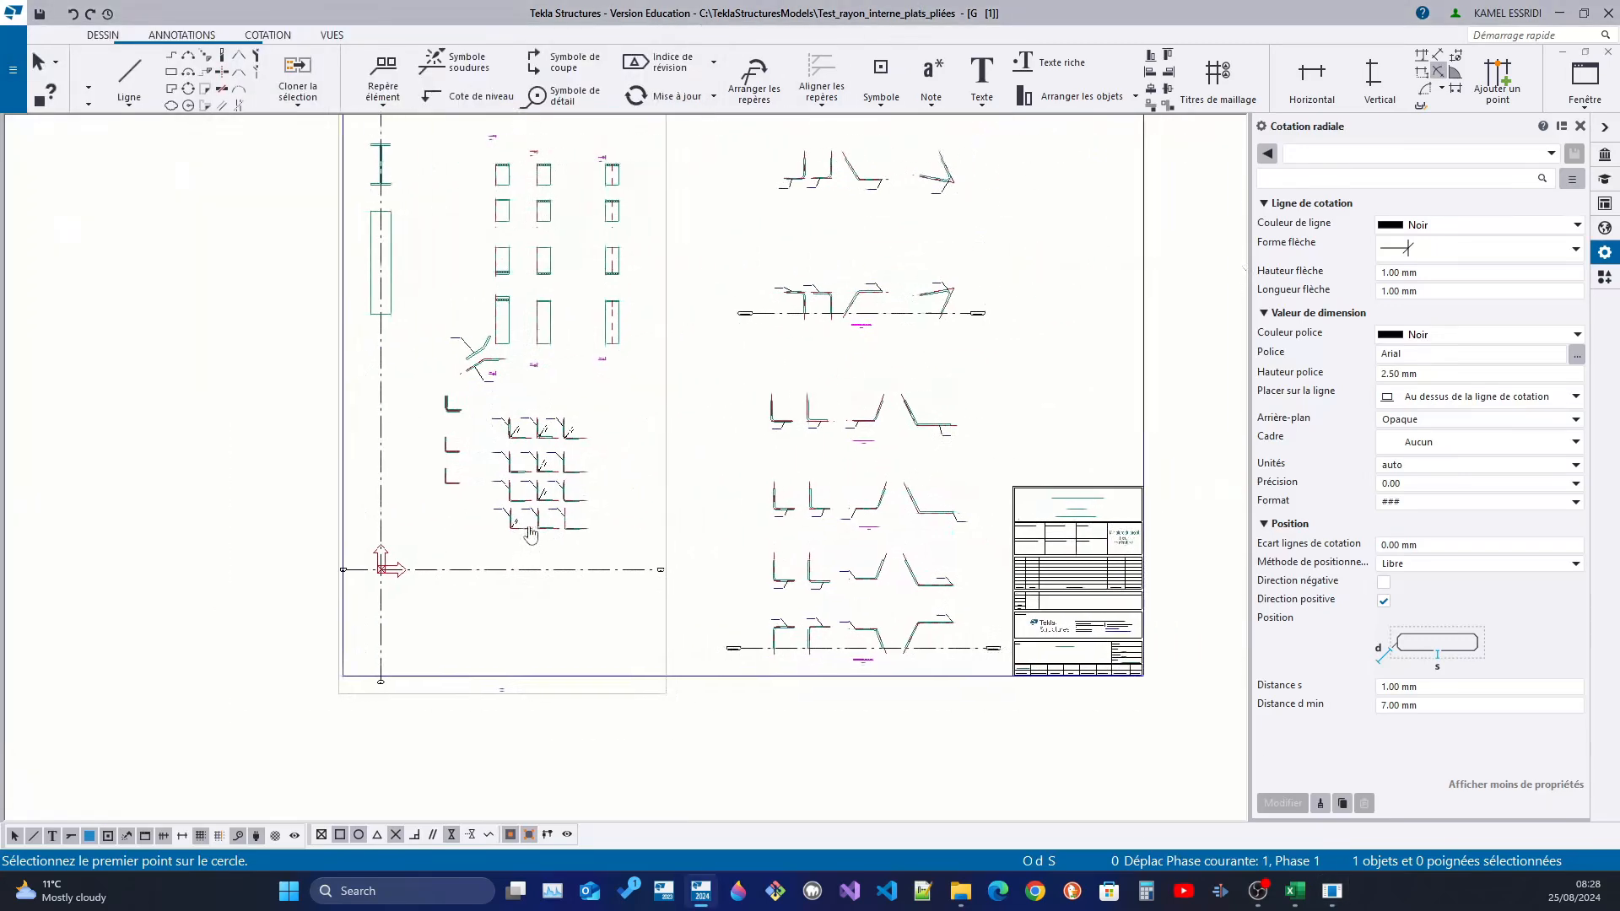
scroll(464, 442, "up", 6)
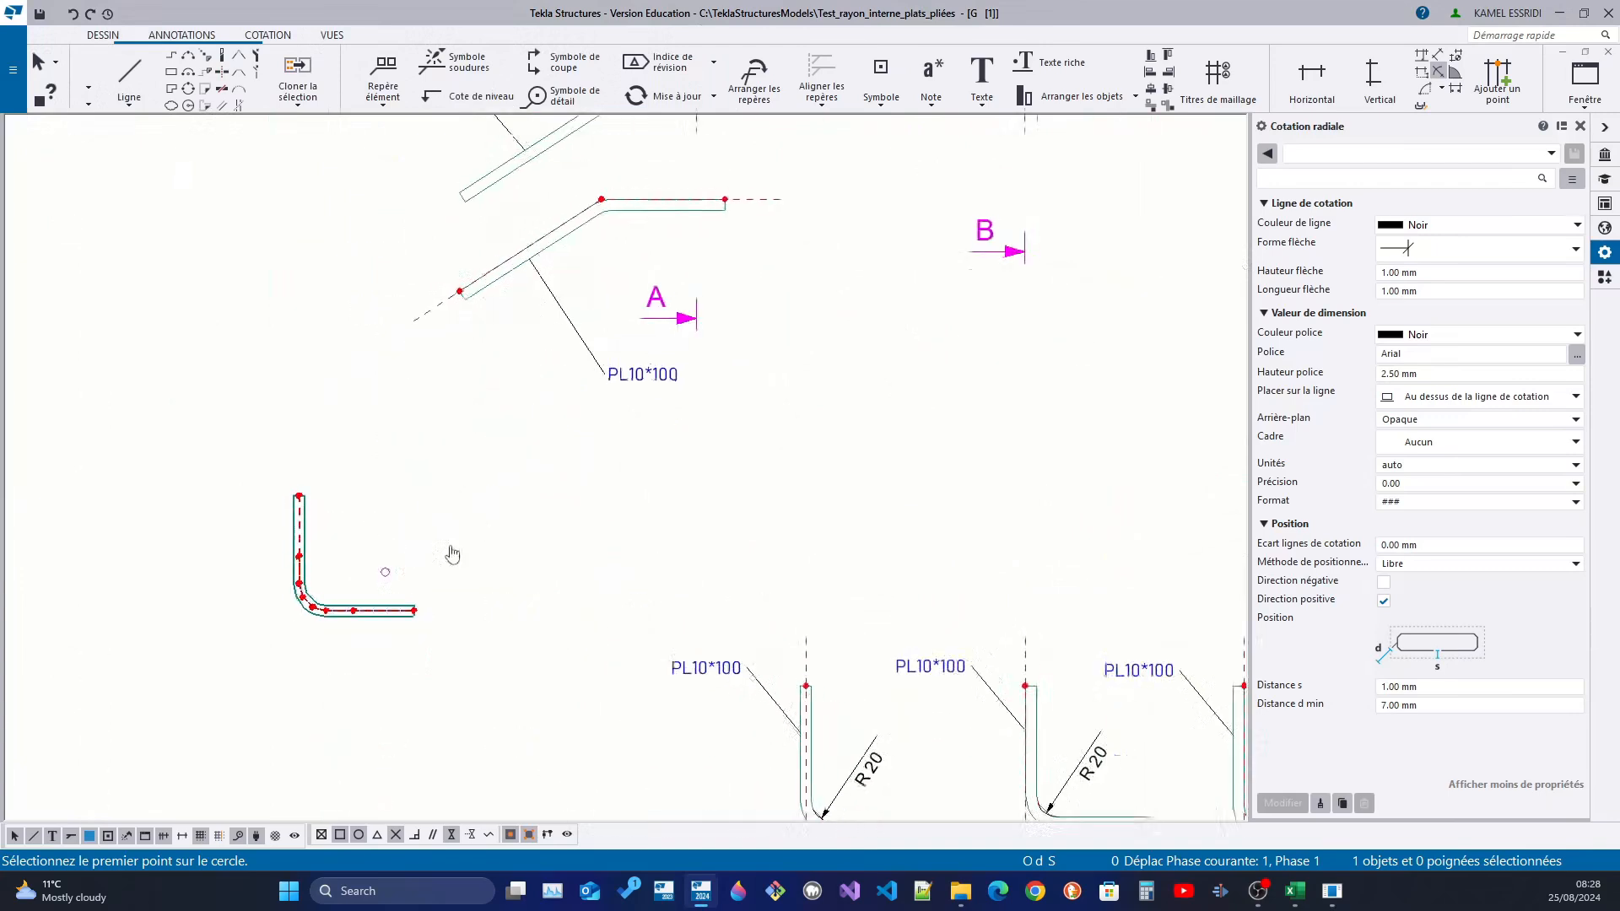
scroll(658, 354, "up", 5)
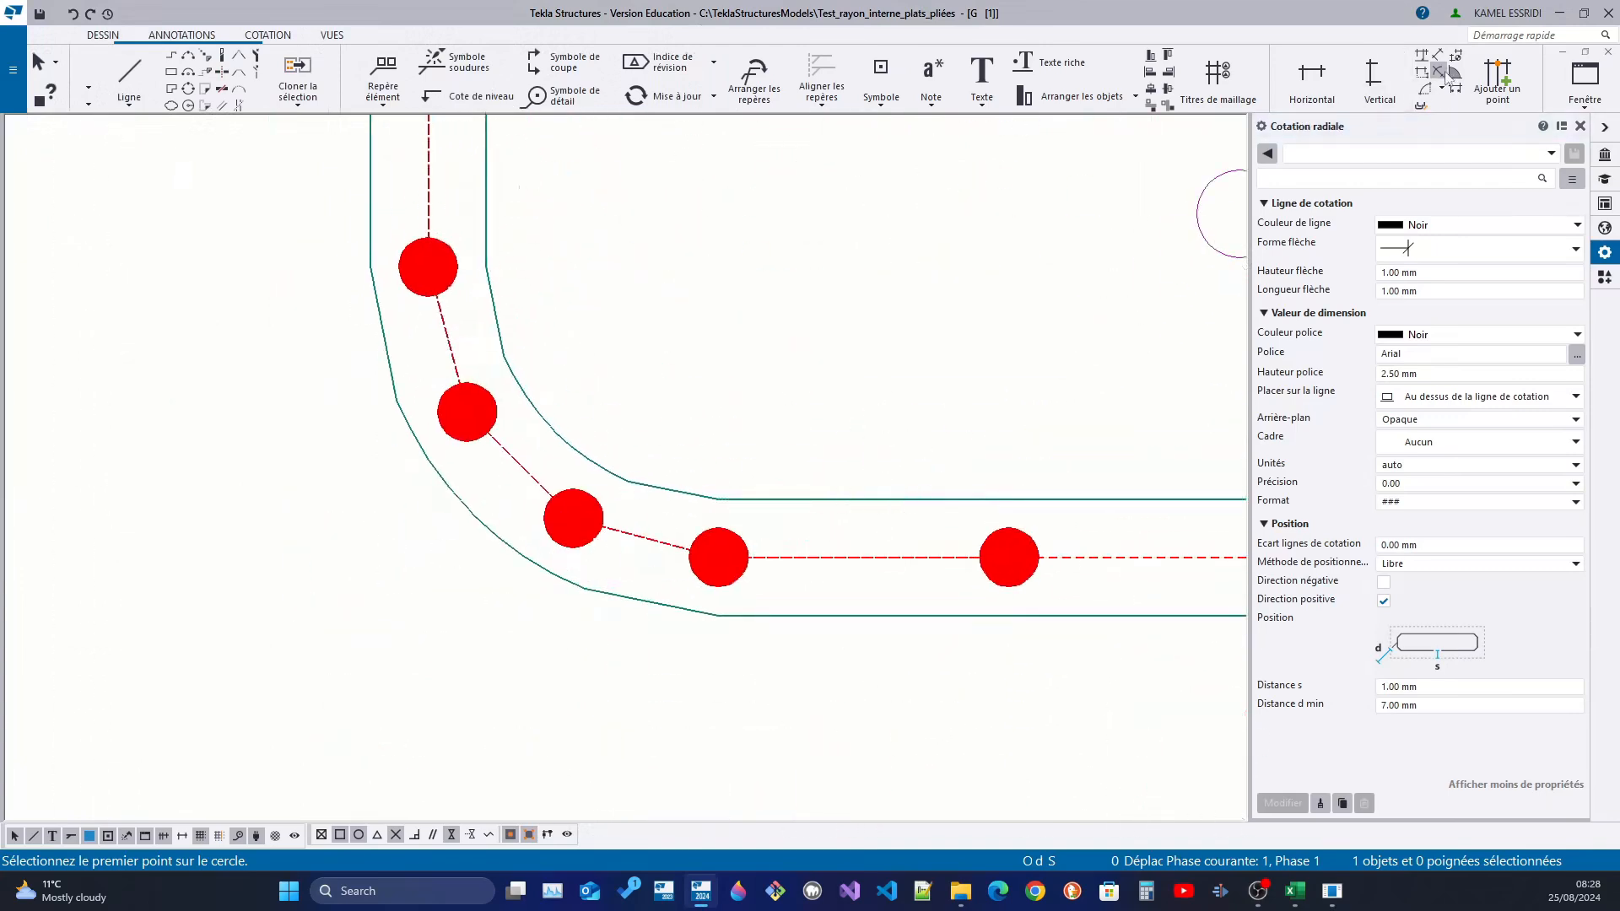
left_click(718, 499)
left_click(628, 482)
scroll(631, 485, "down", 3)
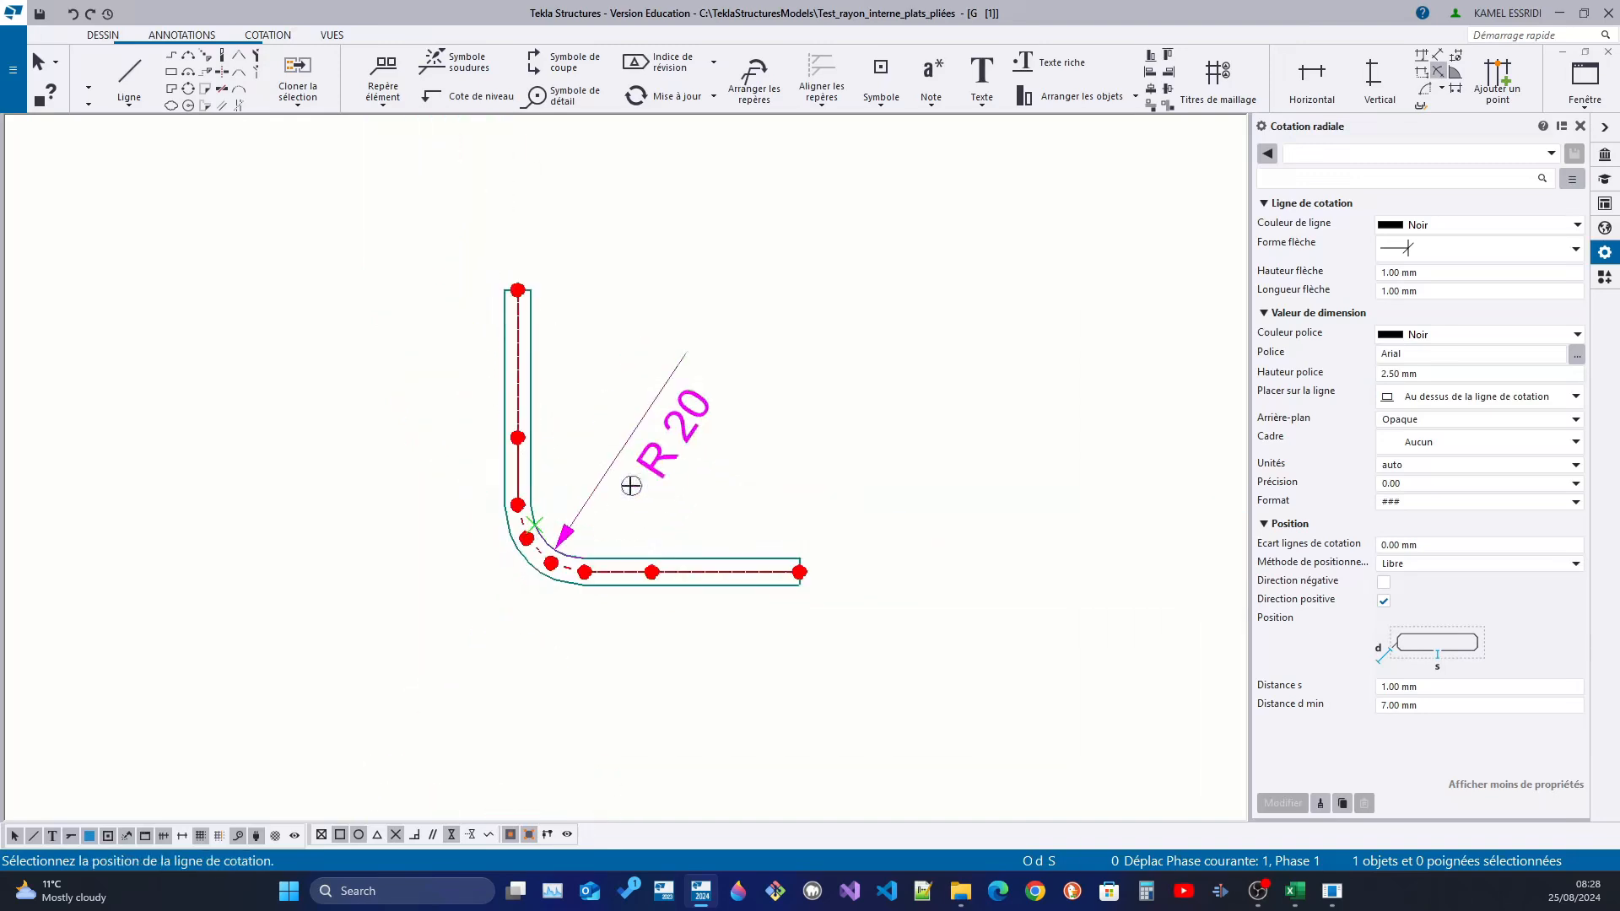
left_click(626, 456)
scroll(626, 456, "down", 12)
scroll(775, 537, "up", 6)
key("Escape")
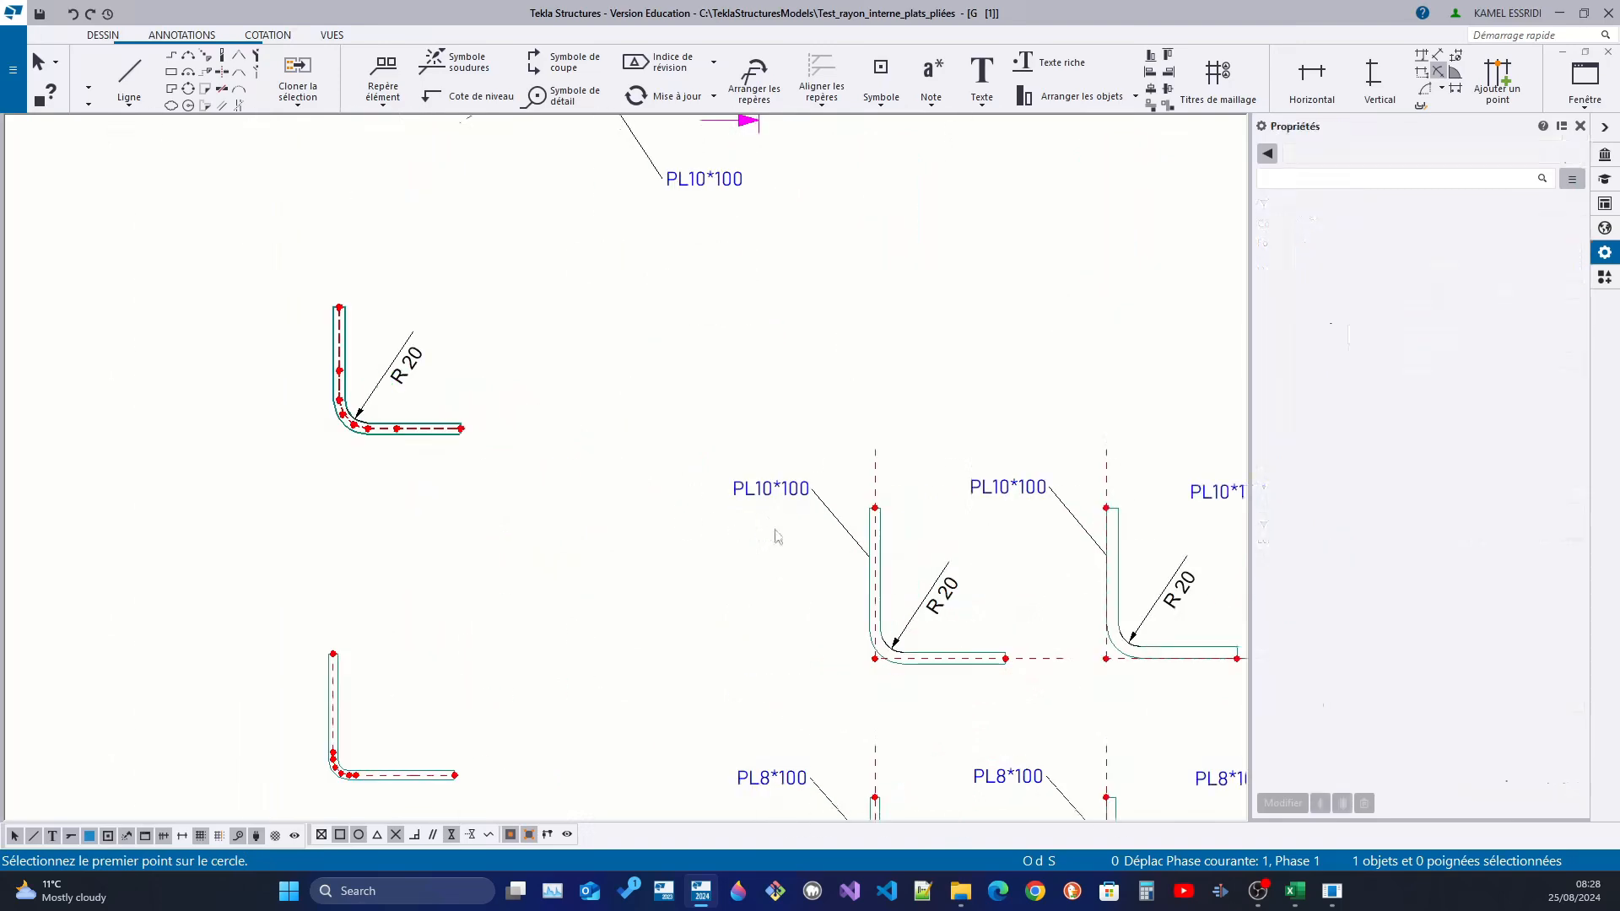
- Clone the profile note of the first PL10*100 grid plate onto the uppermost bent plate of the separate column
left_click(777, 490)
left_click(299, 69)
scroll(358, 332, "up", 2)
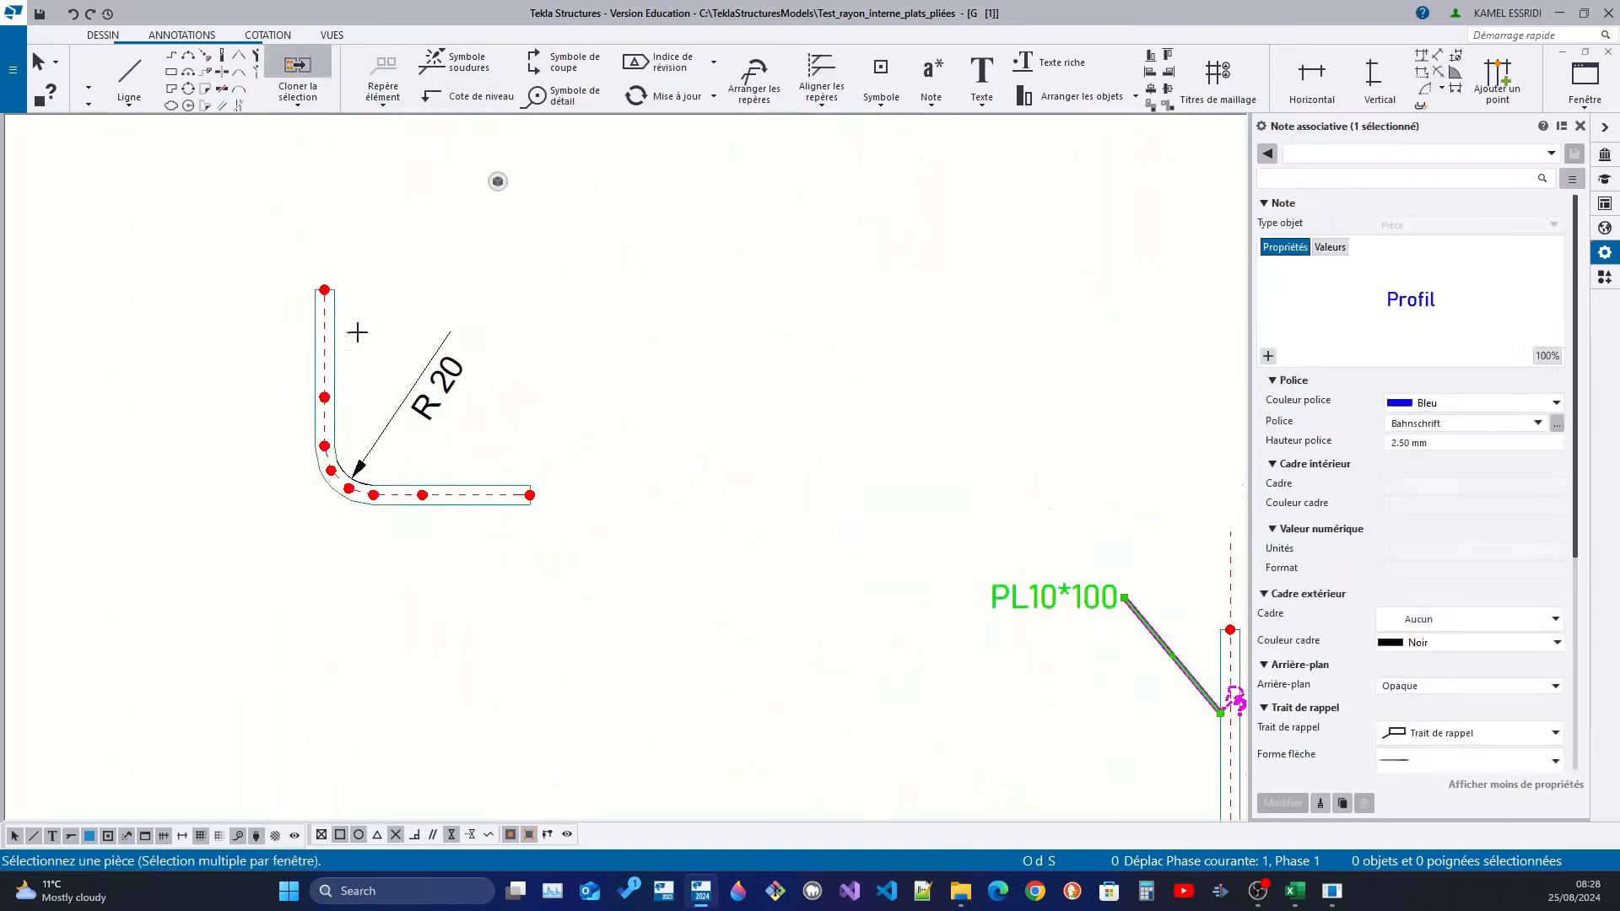
left_click(316, 356)
middle_click_drag(319, 383, 474, 416)
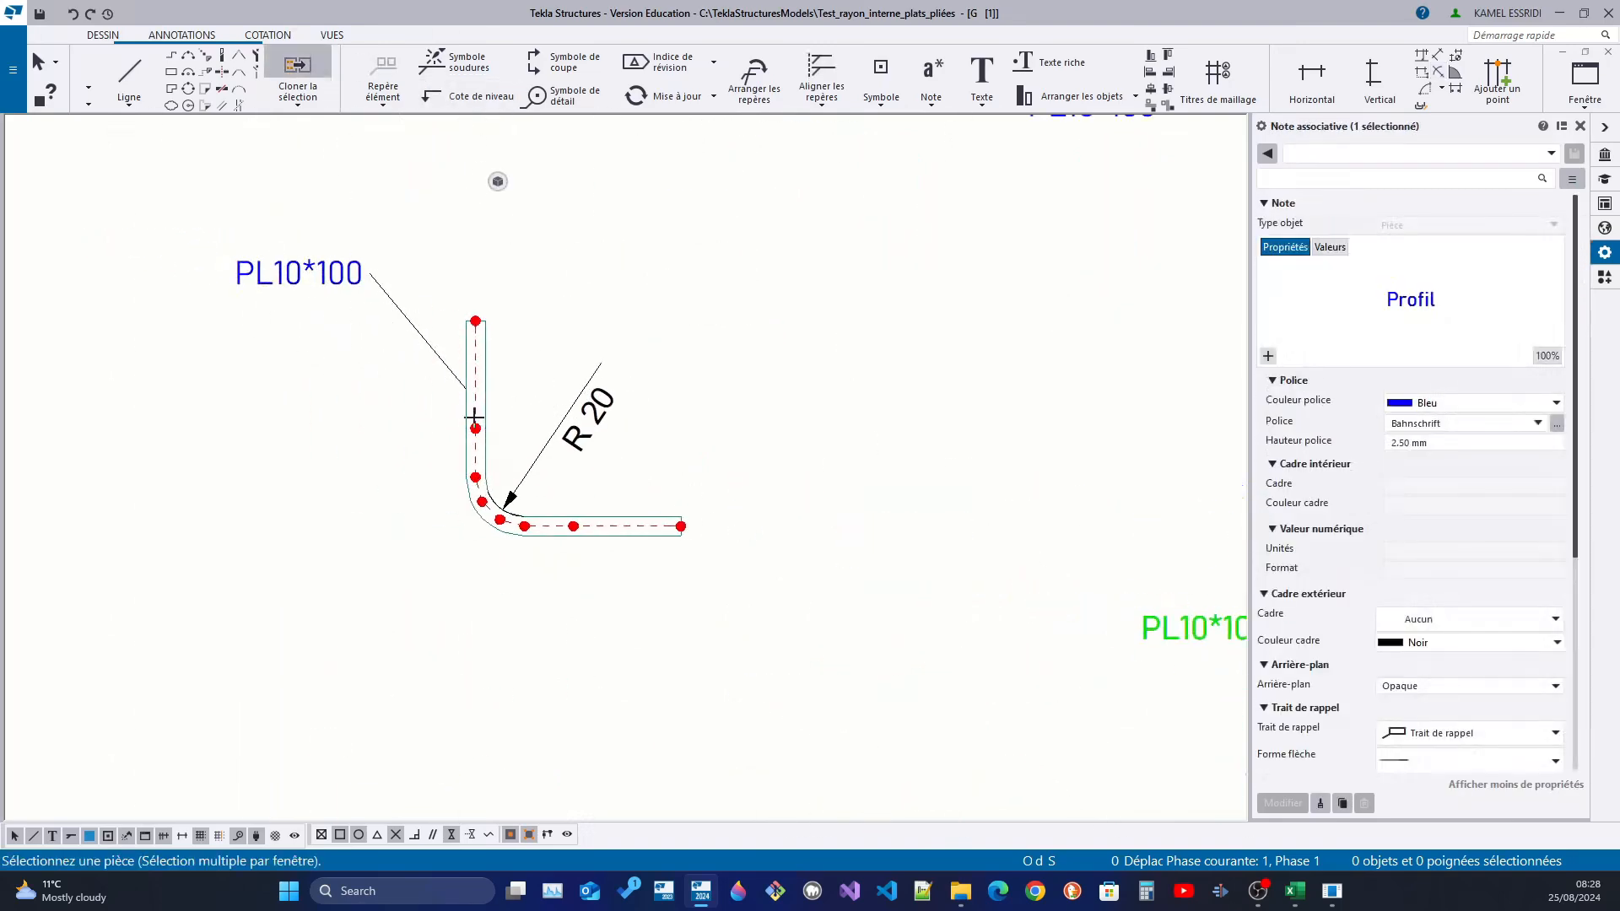
- Clone the profile note onto the other two plates of the separate column and move the lowest plate's note beneath it
scroll(506, 438, "down", 6)
scroll(535, 408, "up", 5)
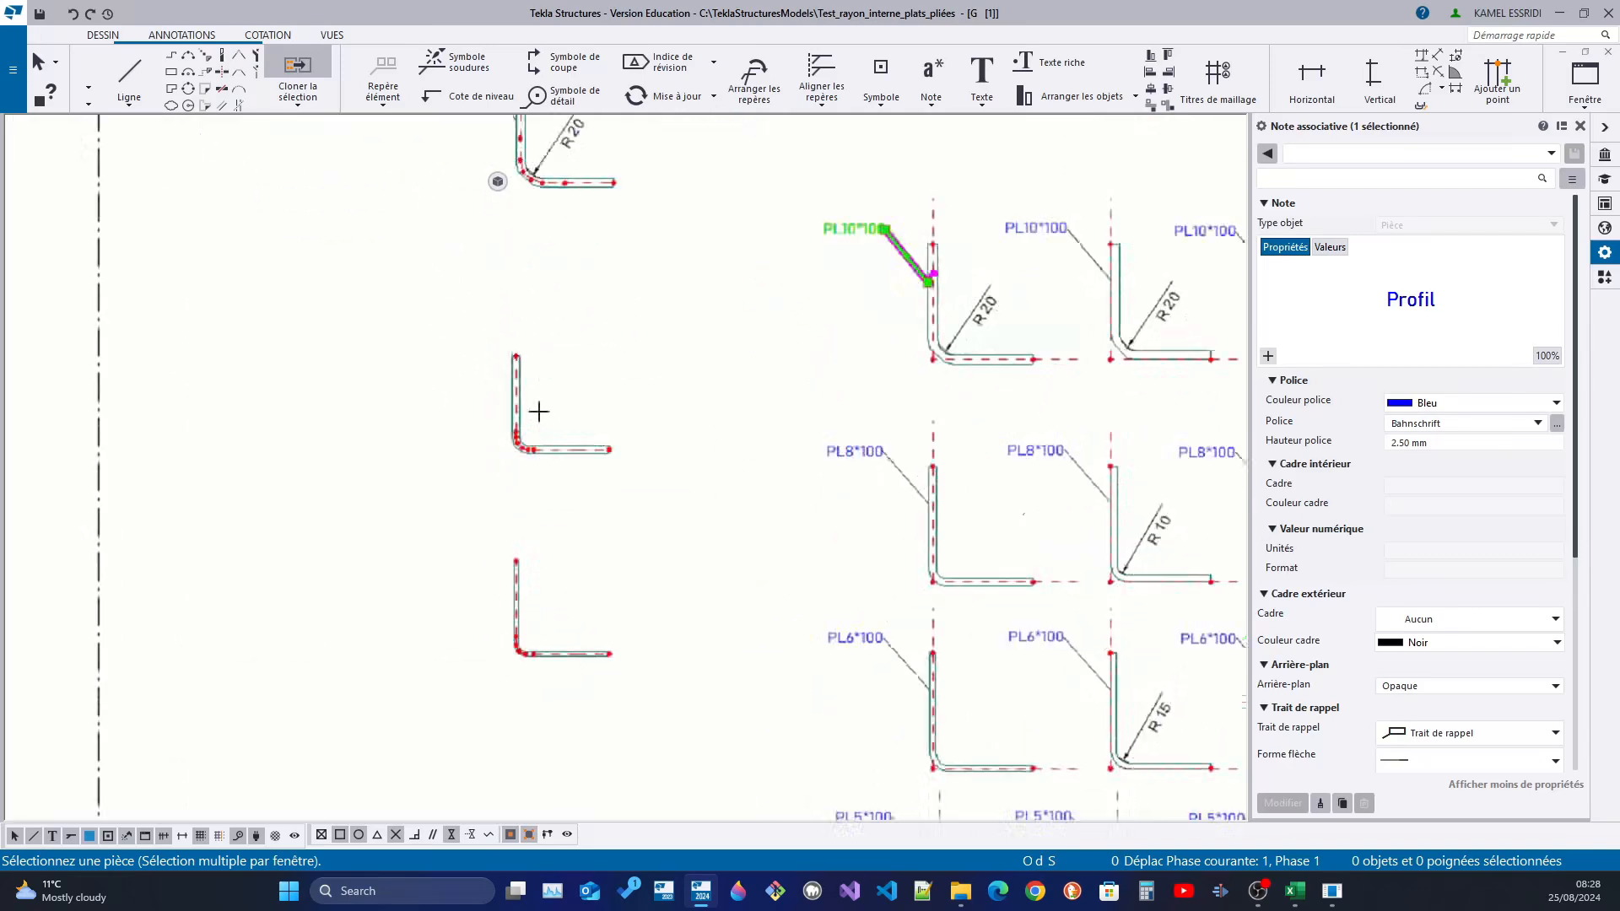
left_click(500, 694)
middle_click_drag(456, 570, 482, 323)
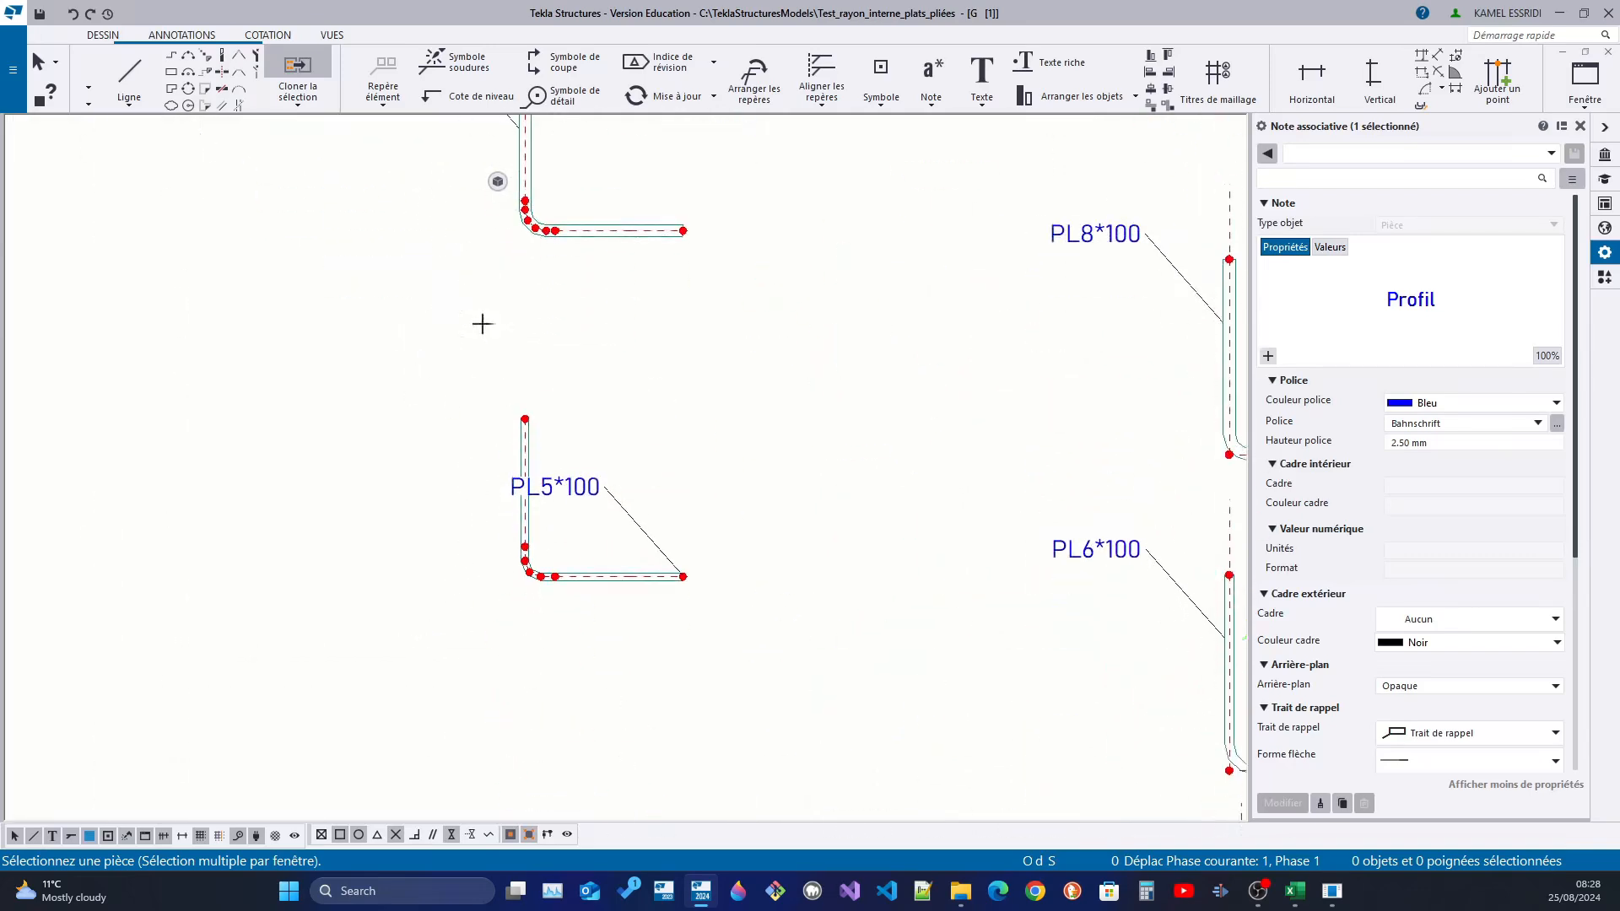
key("Escape")
mouse_move(567, 486)
left_mouse_down()
mouse_move(644, 686)
mouse_move(582, 714)
left_mouse_up()
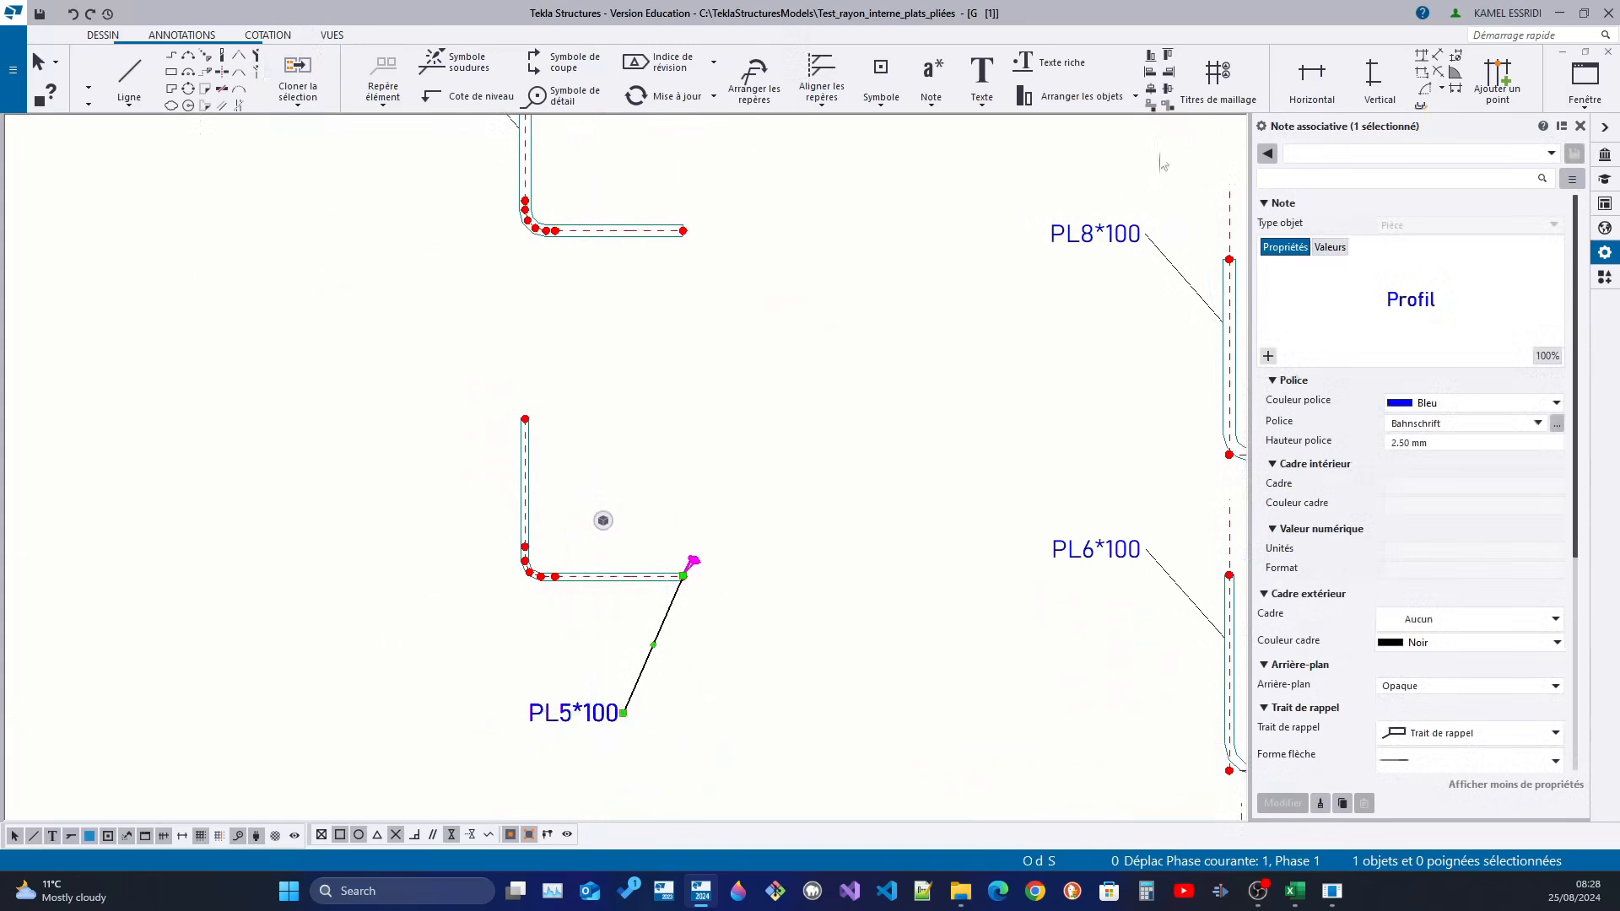
- Dimension the inner bend radius of the lowest plate, PL5*100, in the separate column
scroll(612, 537, "up", 5)
scroll(254, 694, "up", 4)
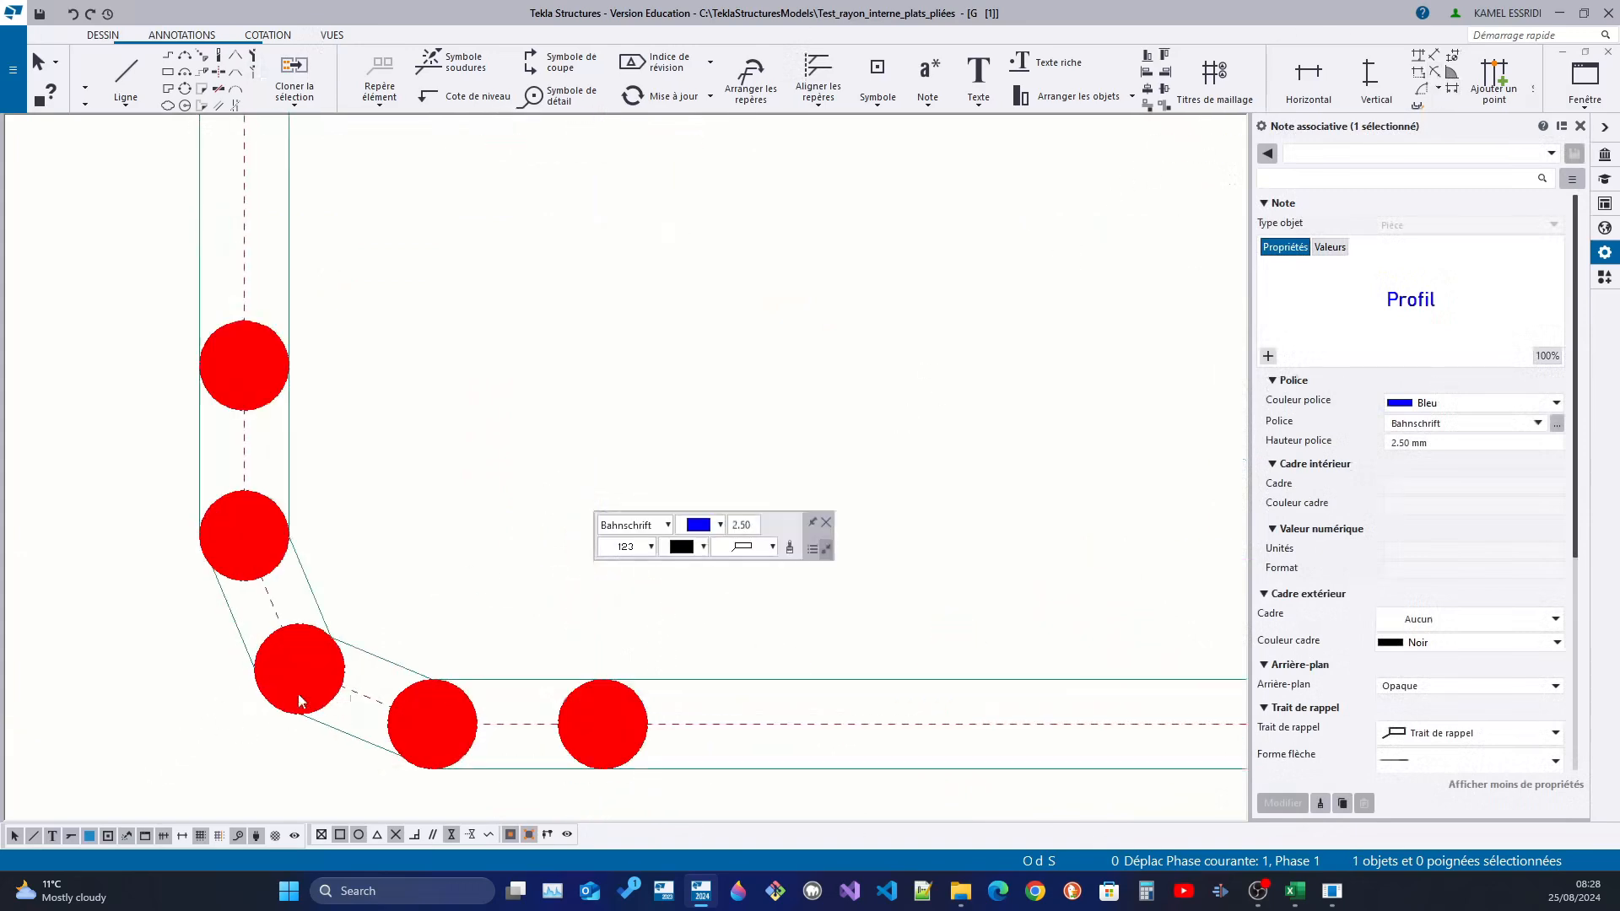
left_click(1434, 71)
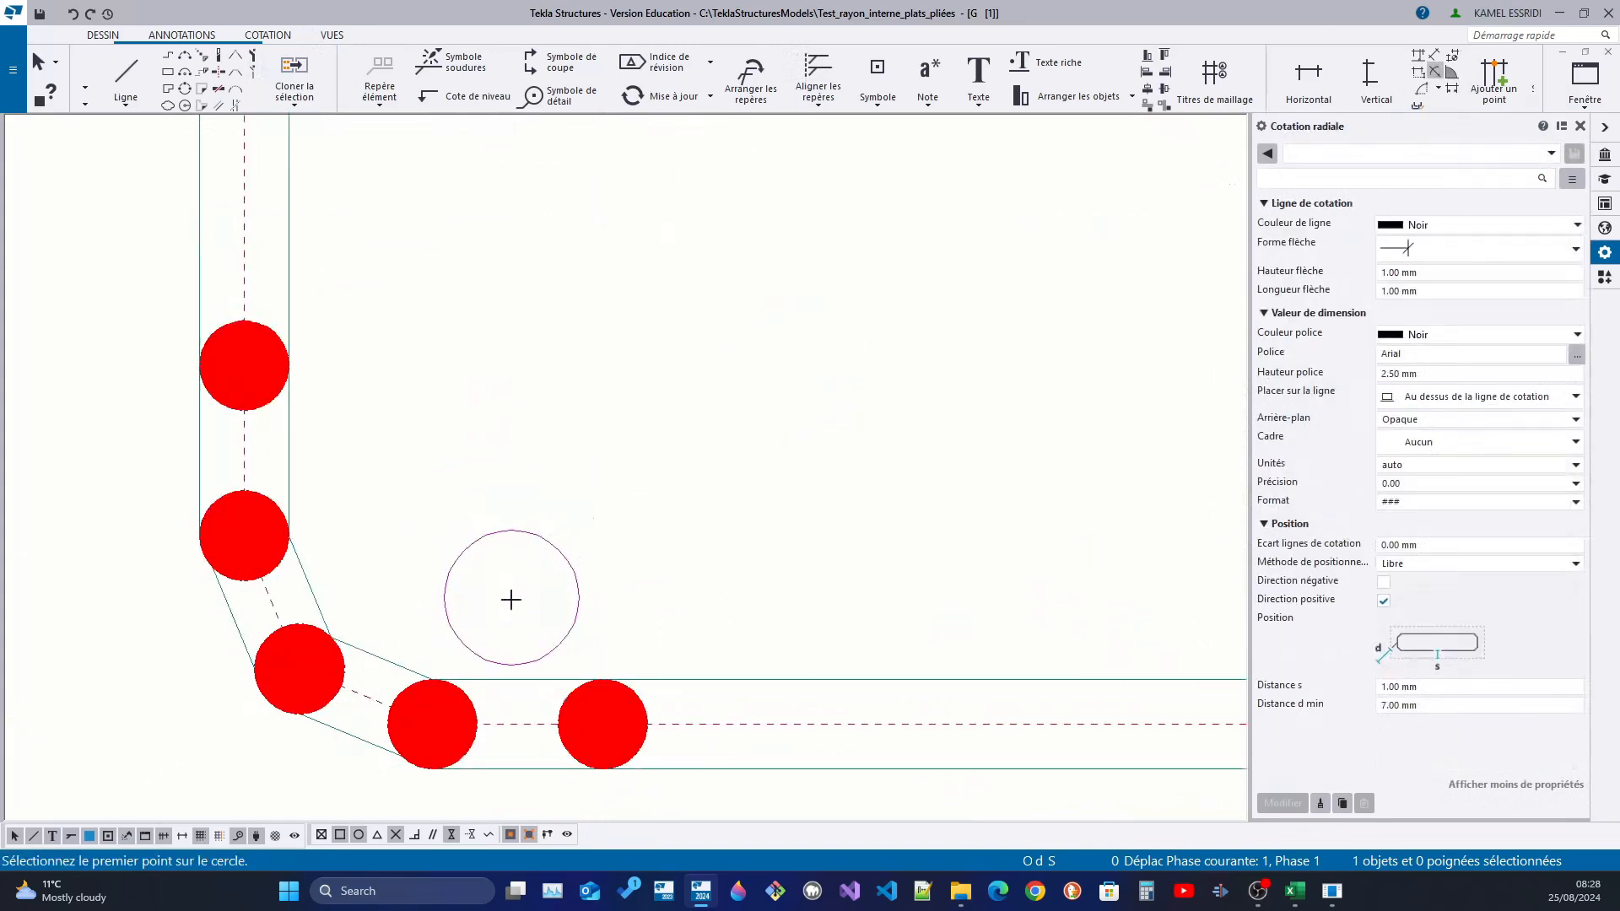
left_click(420, 673)
left_click(329, 635)
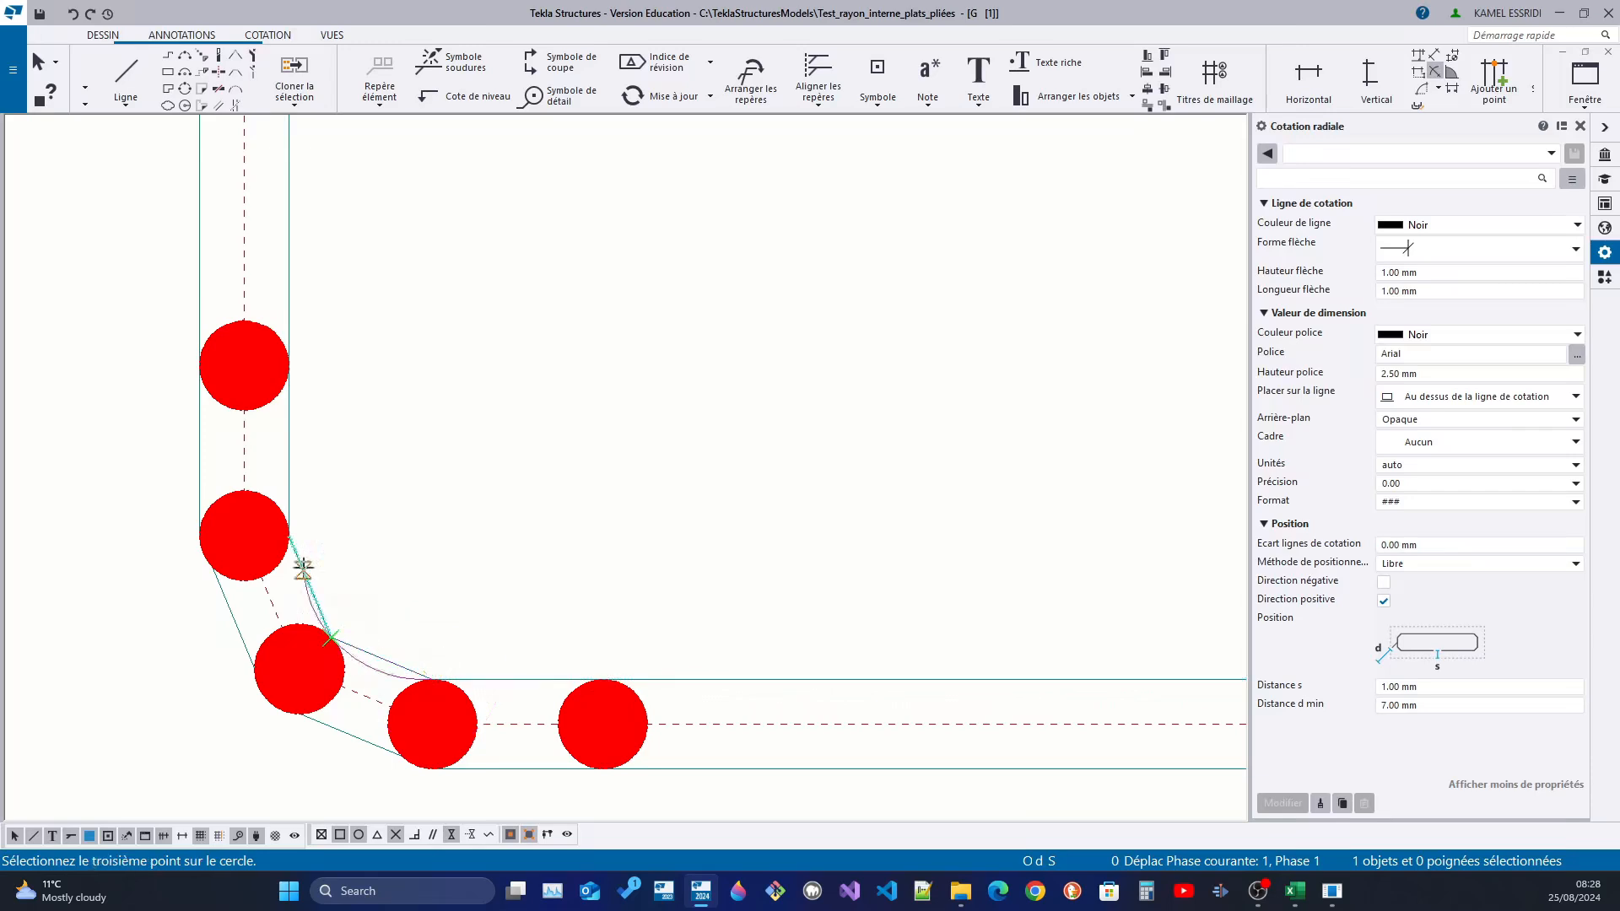
left_click(288, 536)
left_click(583, 437)
scroll(583, 436, "down", 8)
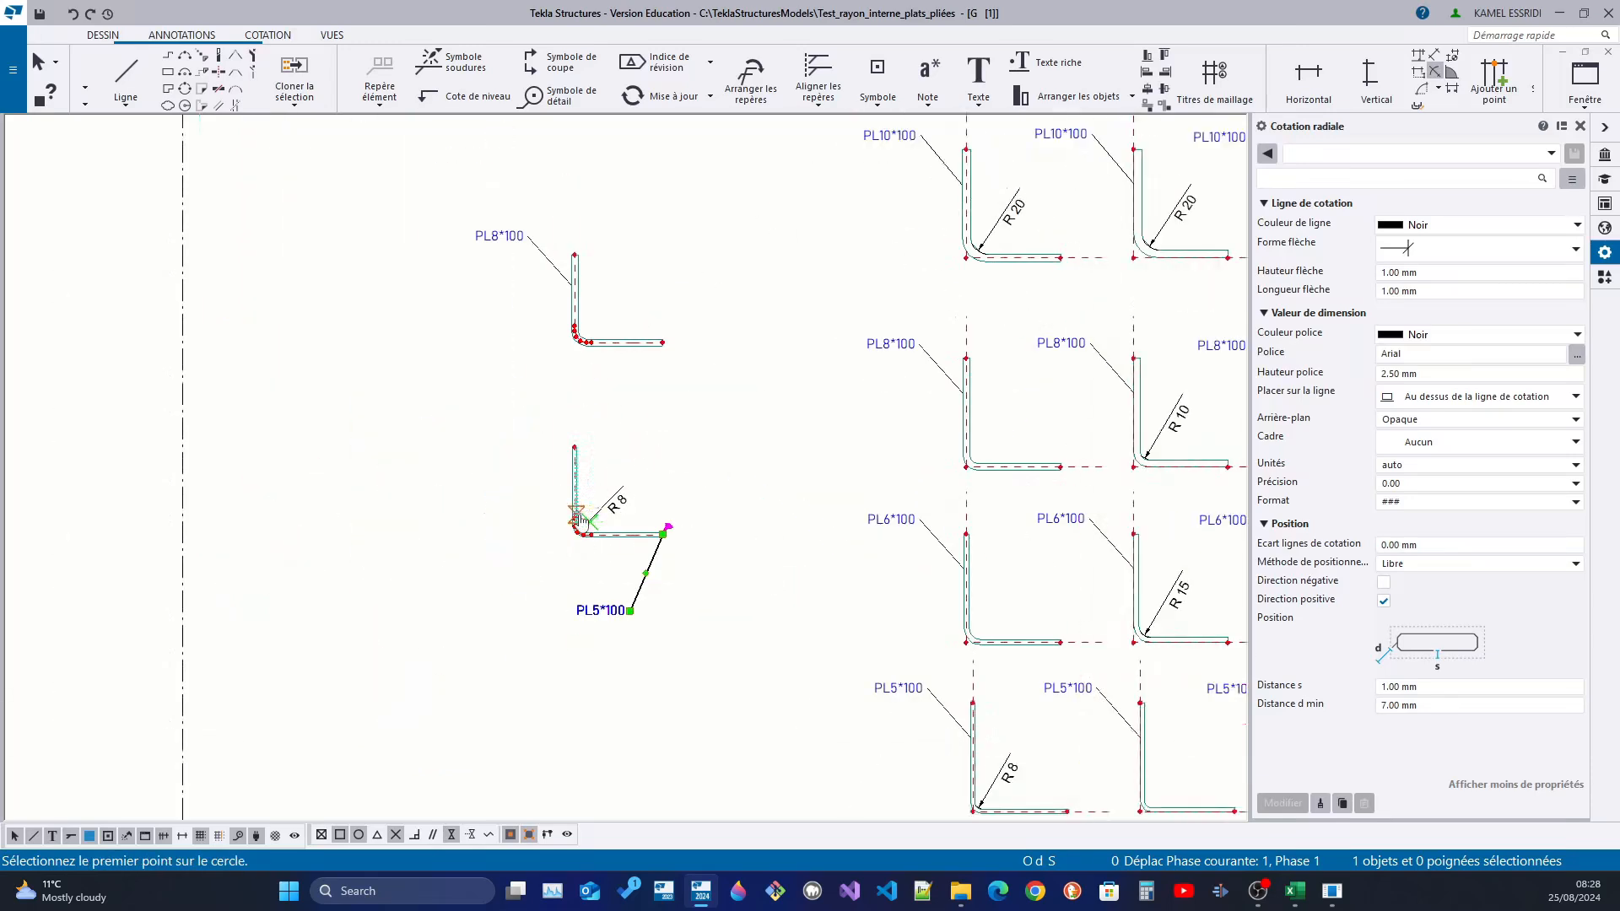
scroll(400, 549, "up", 2)
scroll(716, 445, "up", 10)
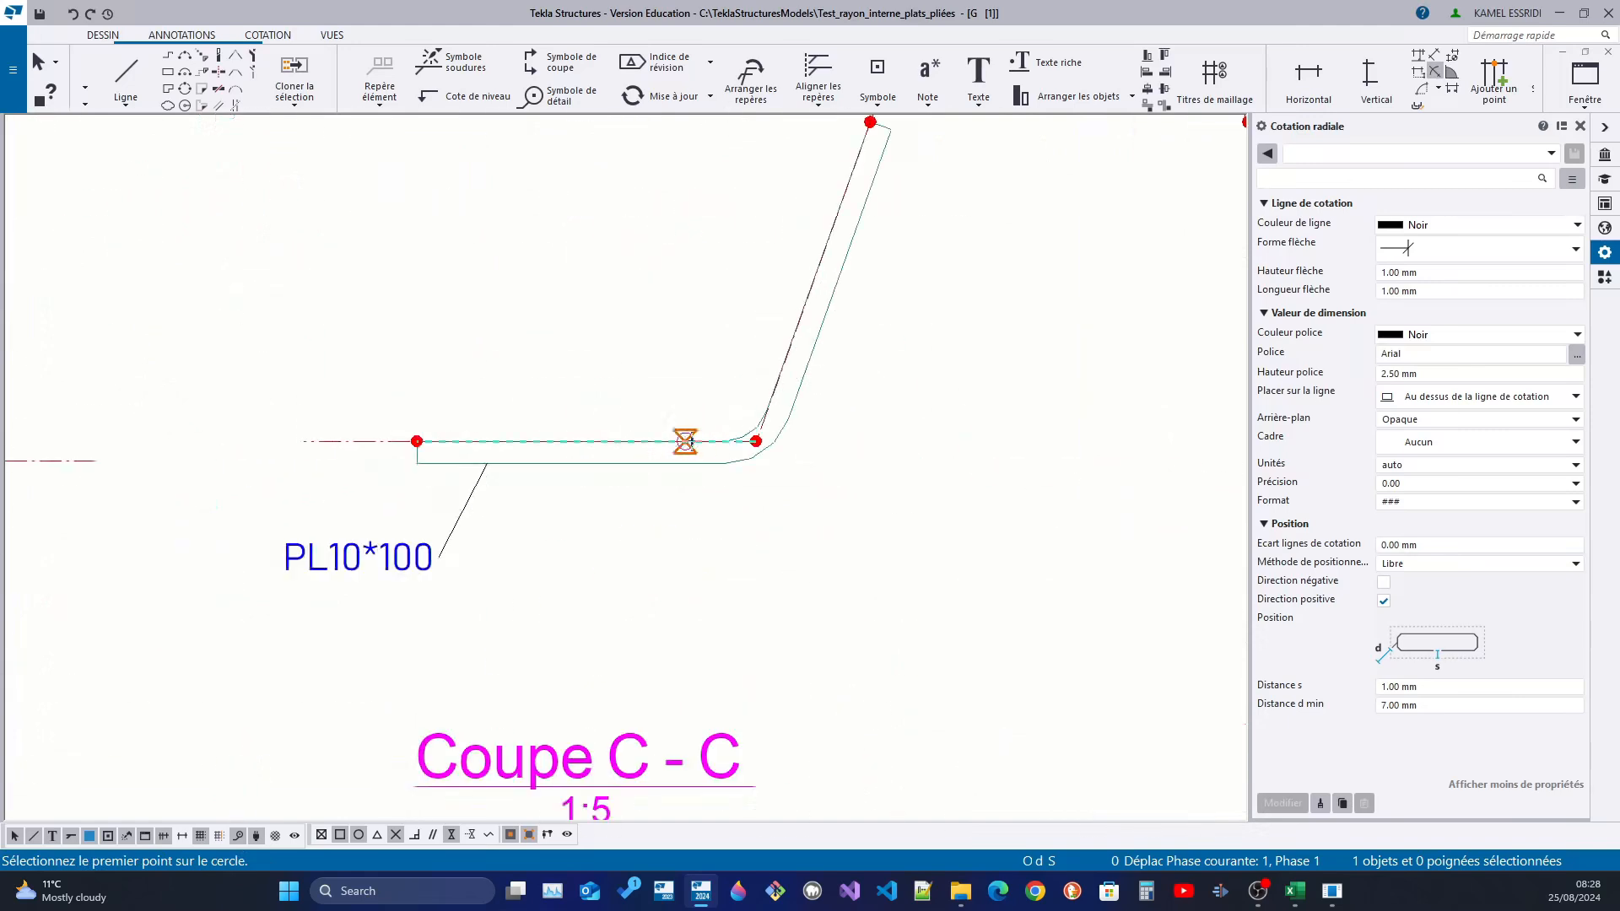
left_click(724, 501)
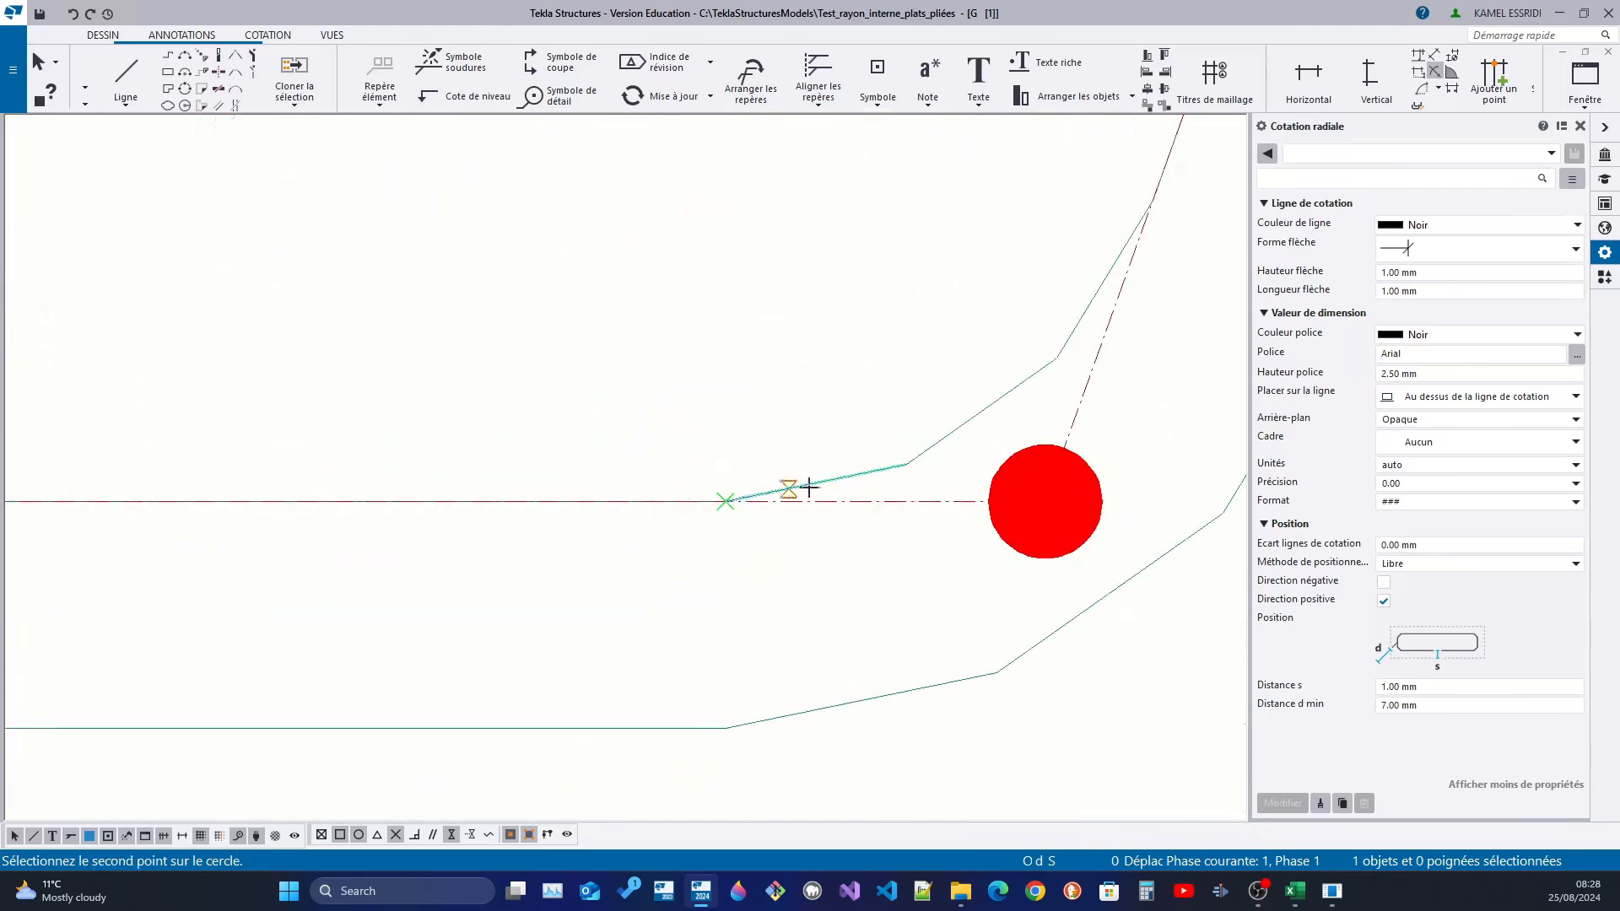
left_click(907, 466)
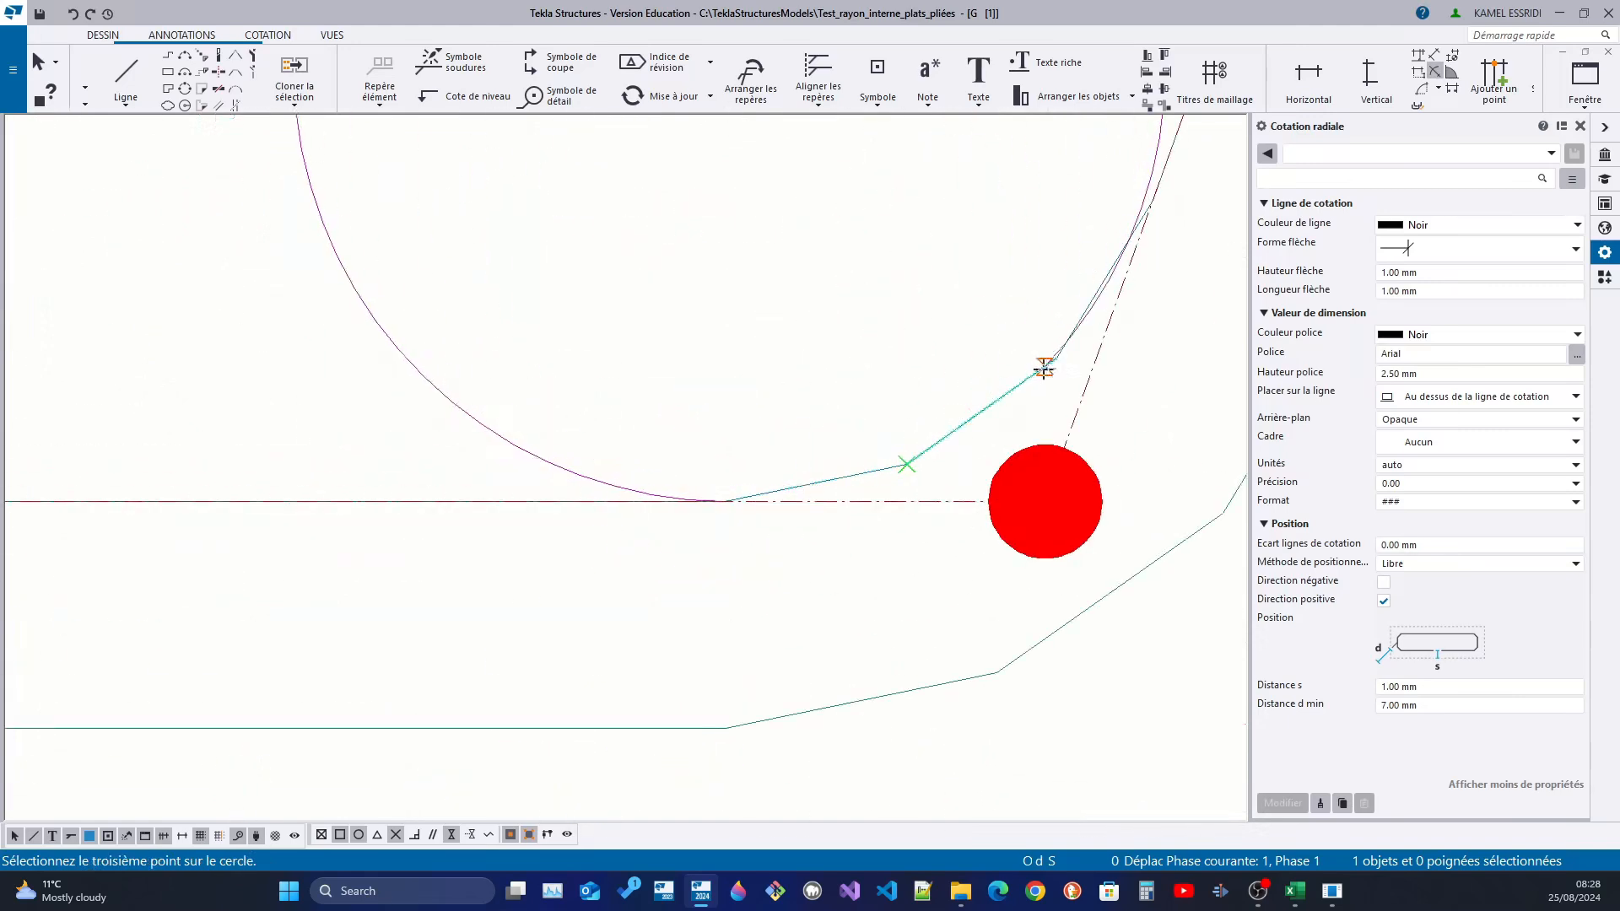
key("Escape")
- Add a radial dimension to the inner bend of the third PL10*100 plate in section Coupe C - C
key("Return")
left_click(1153, 200)
left_click(1056, 353)
left_click(905, 464)
scroll(541, 379, "down", 5)
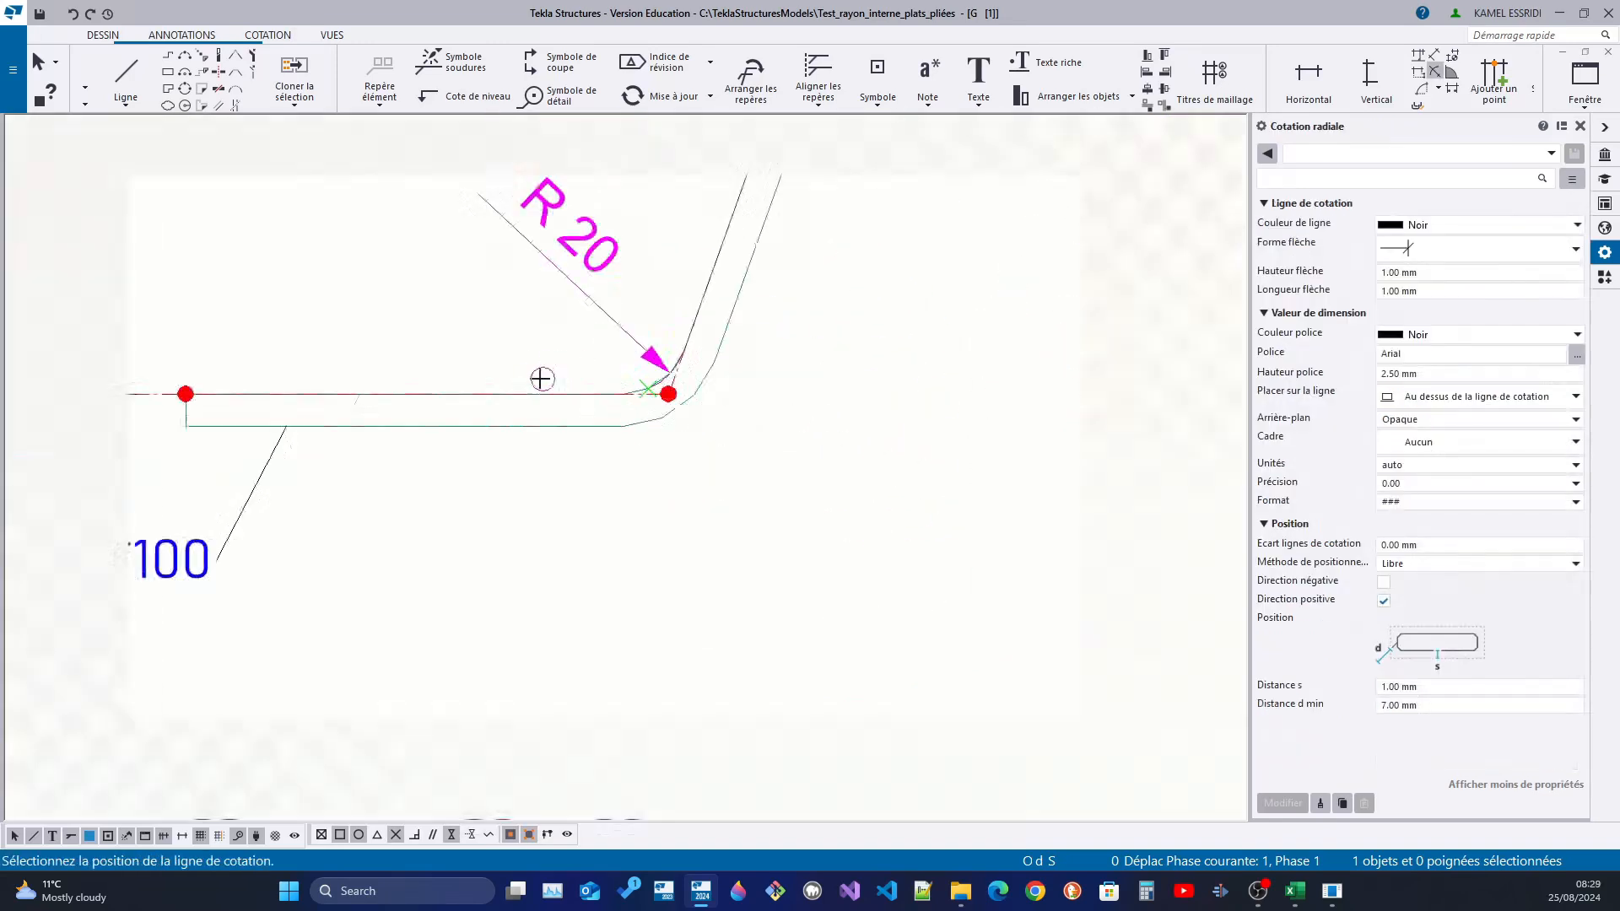
left_click(542, 379)
- Examine the bent plates across the drawing's section views and the radial dimension in section Coupe C - C
scroll(540, 371, "down", 3)
scroll(534, 363, "down", 5)
scroll(626, 425, "up", 3)
scroll(759, 447, "down", 3)
scroll(933, 470, "up", 5)
scroll(980, 451, "down", 1)
scroll(980, 451, "down", 5)
scroll(541, 463, "up", 3)
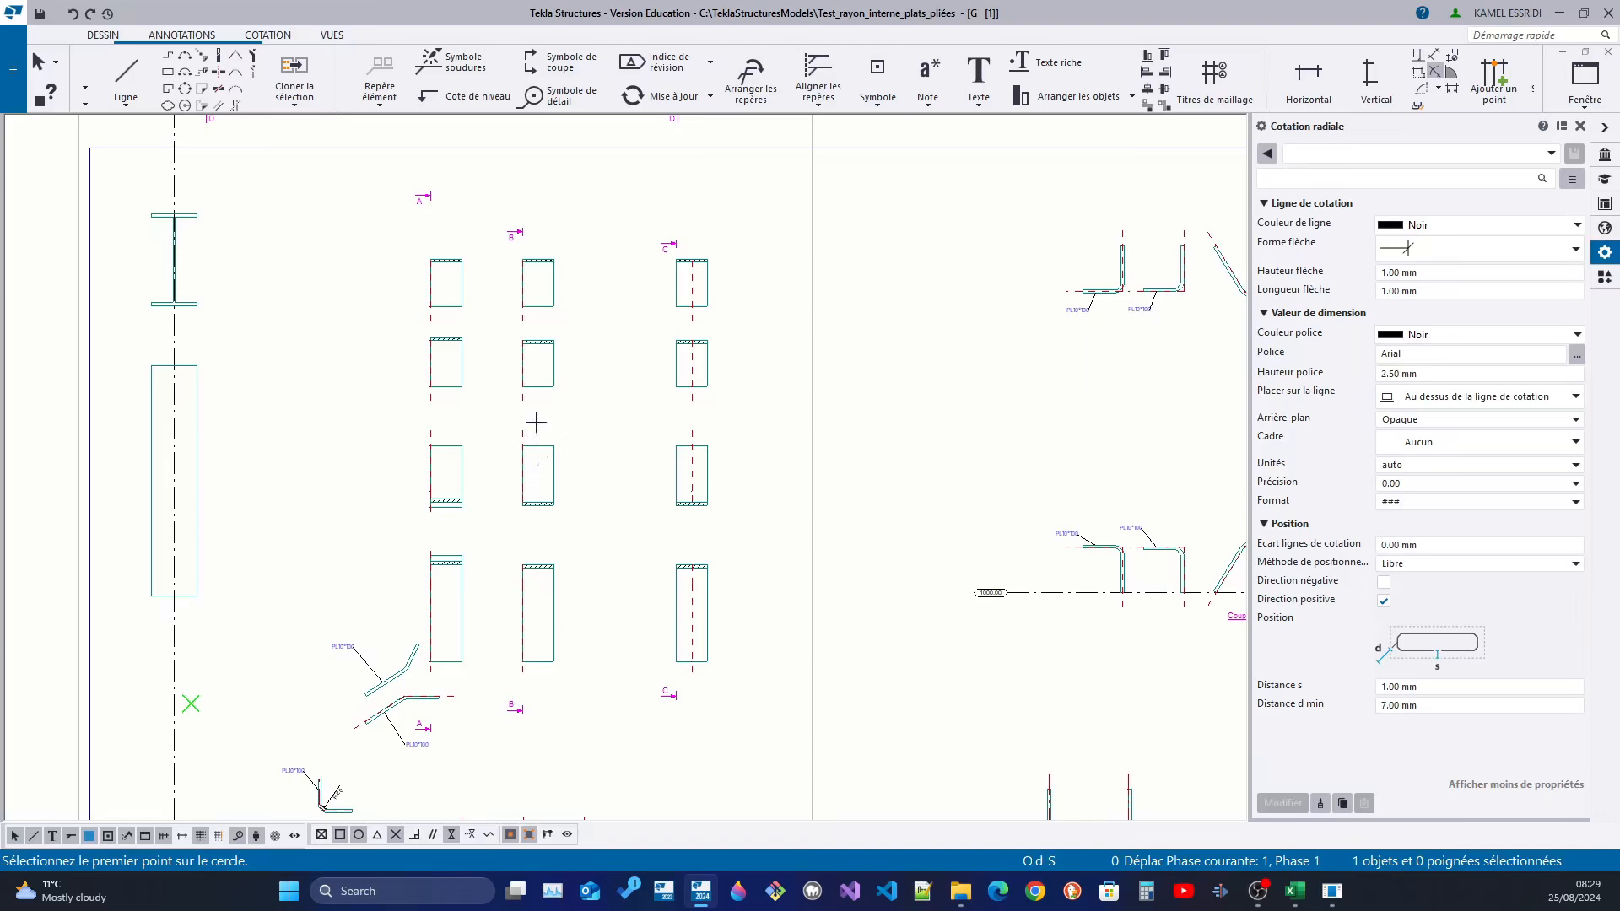
scroll(538, 422, "down", 3)
scroll(781, 485, "up", 5)
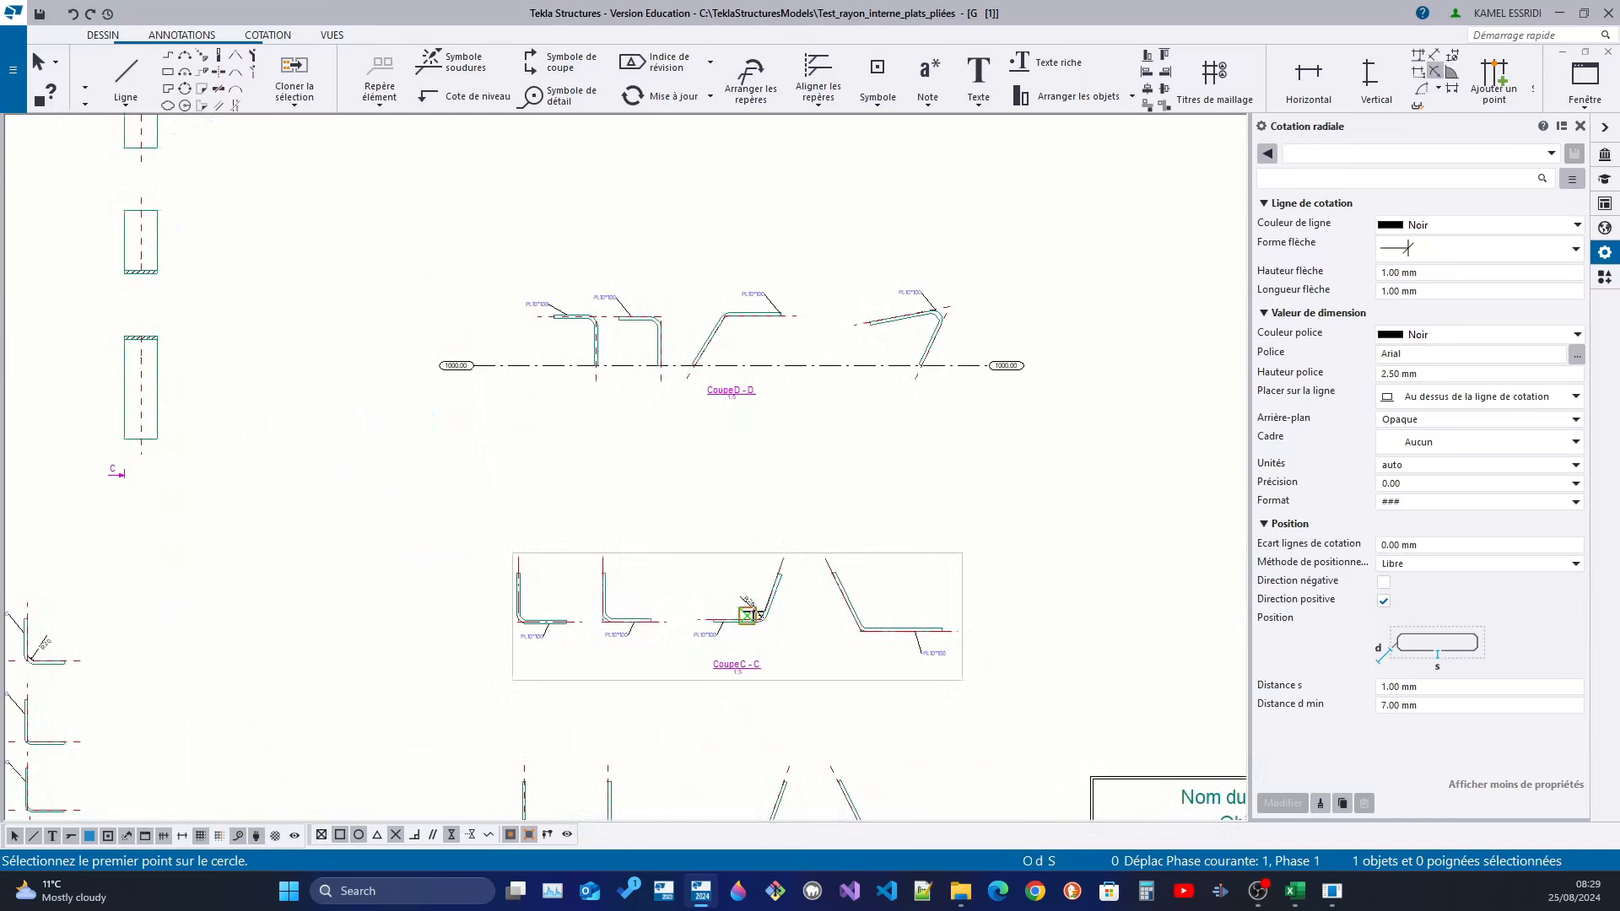
scroll(806, 522, "up", 4)
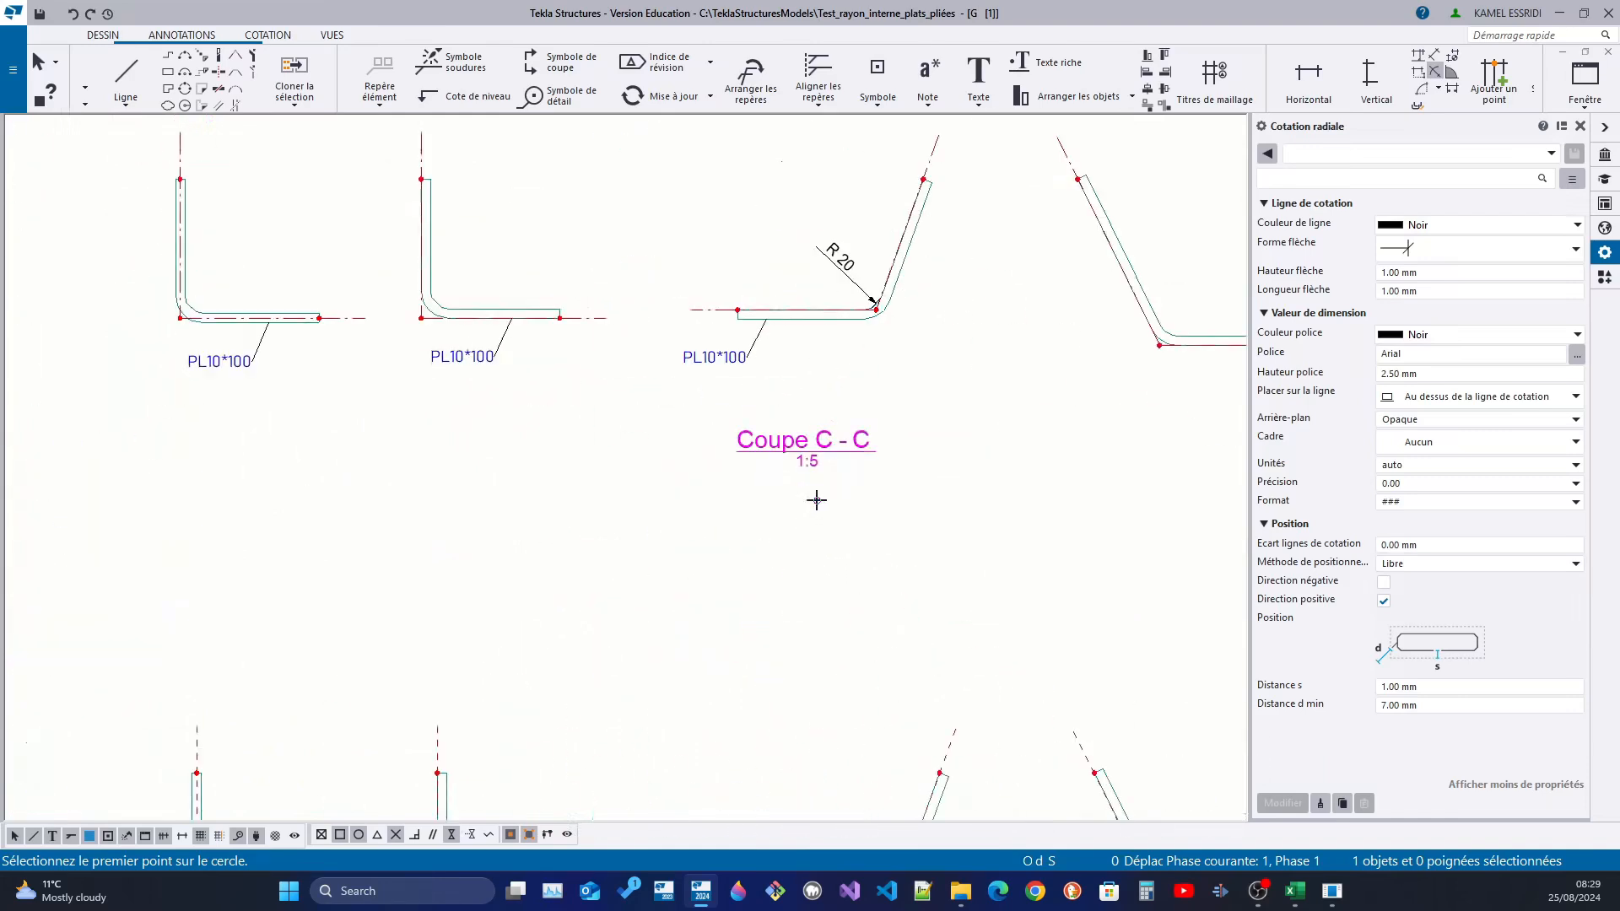
- In the Rayons internes des plats pliés plug-in, export the thickness and bend radius table to Excel as test plats-3, then close the opened workbook
left_click(1332, 891)
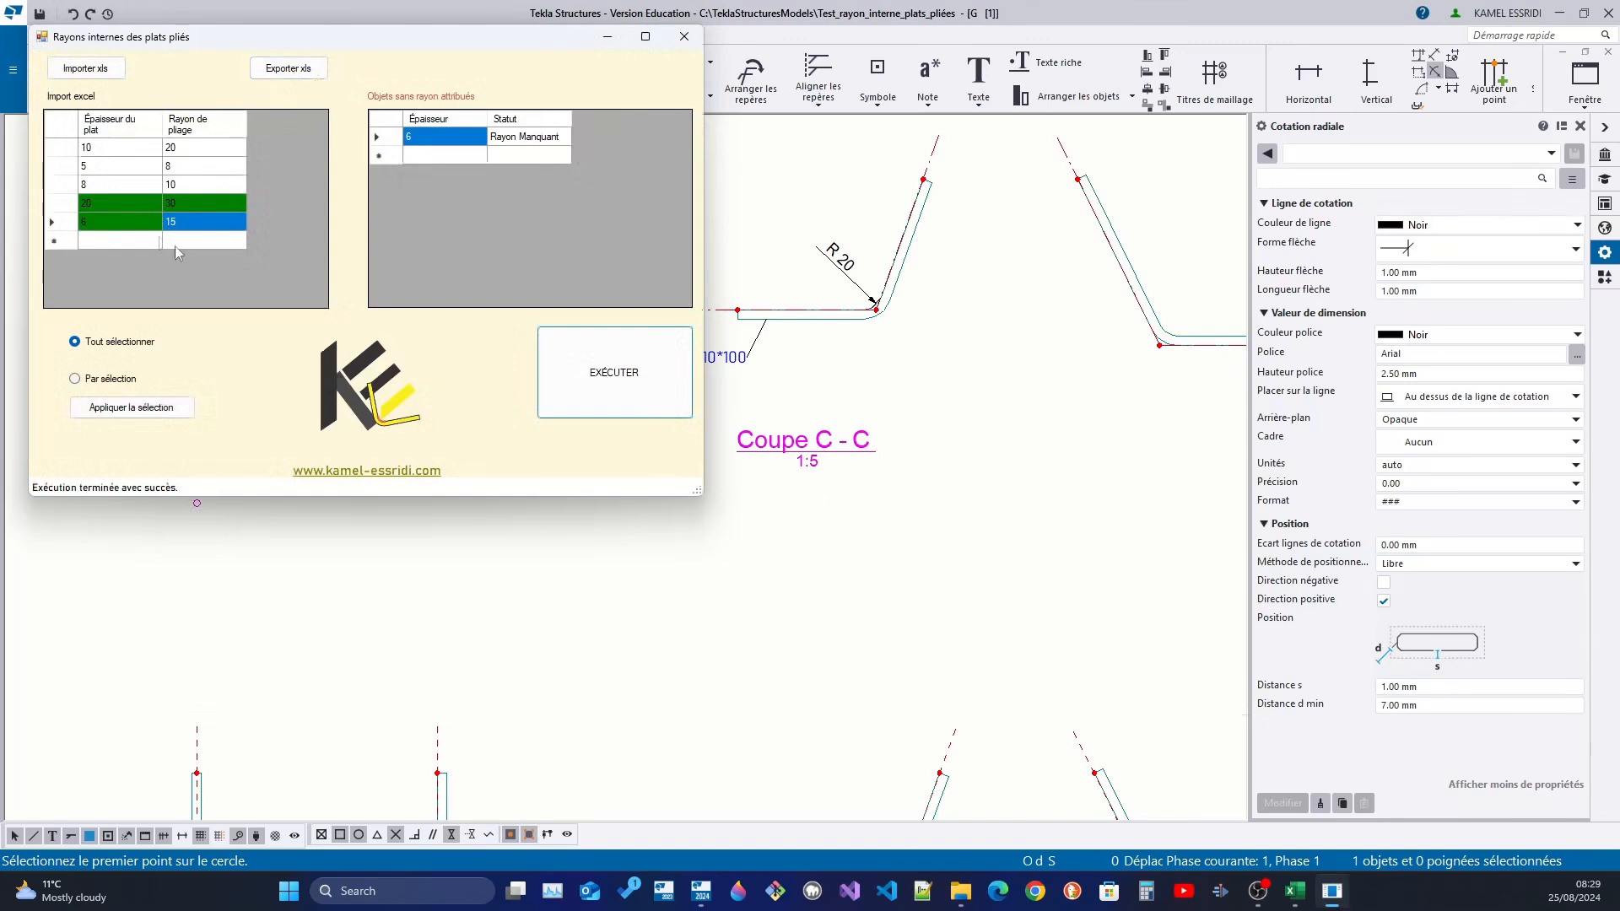
left_click(289, 69)
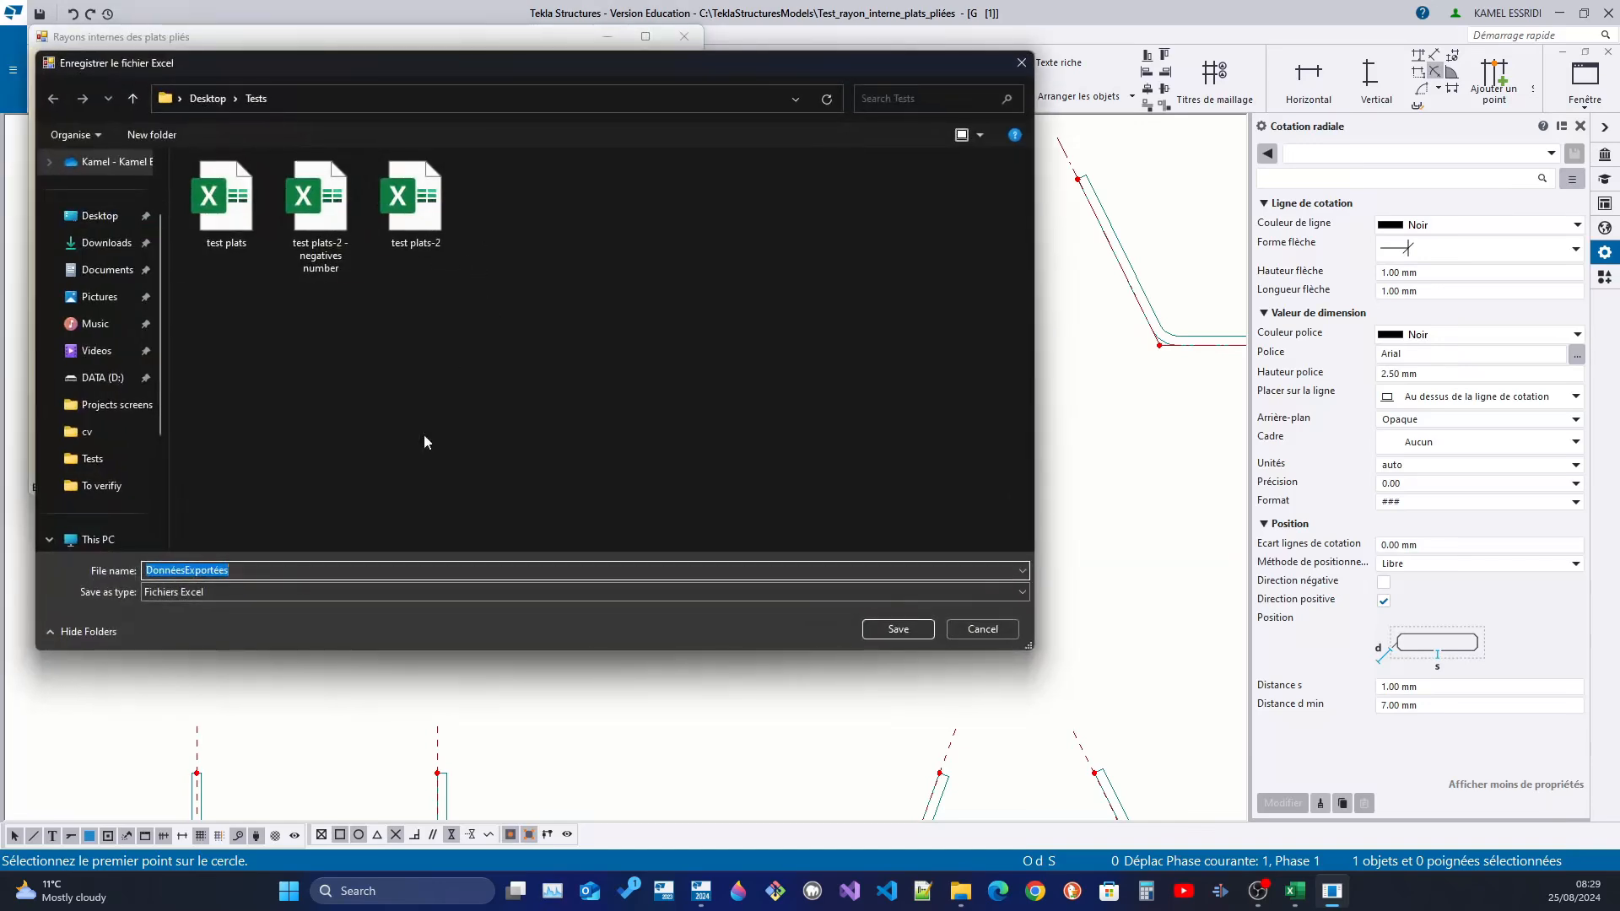
left_click(413, 211)
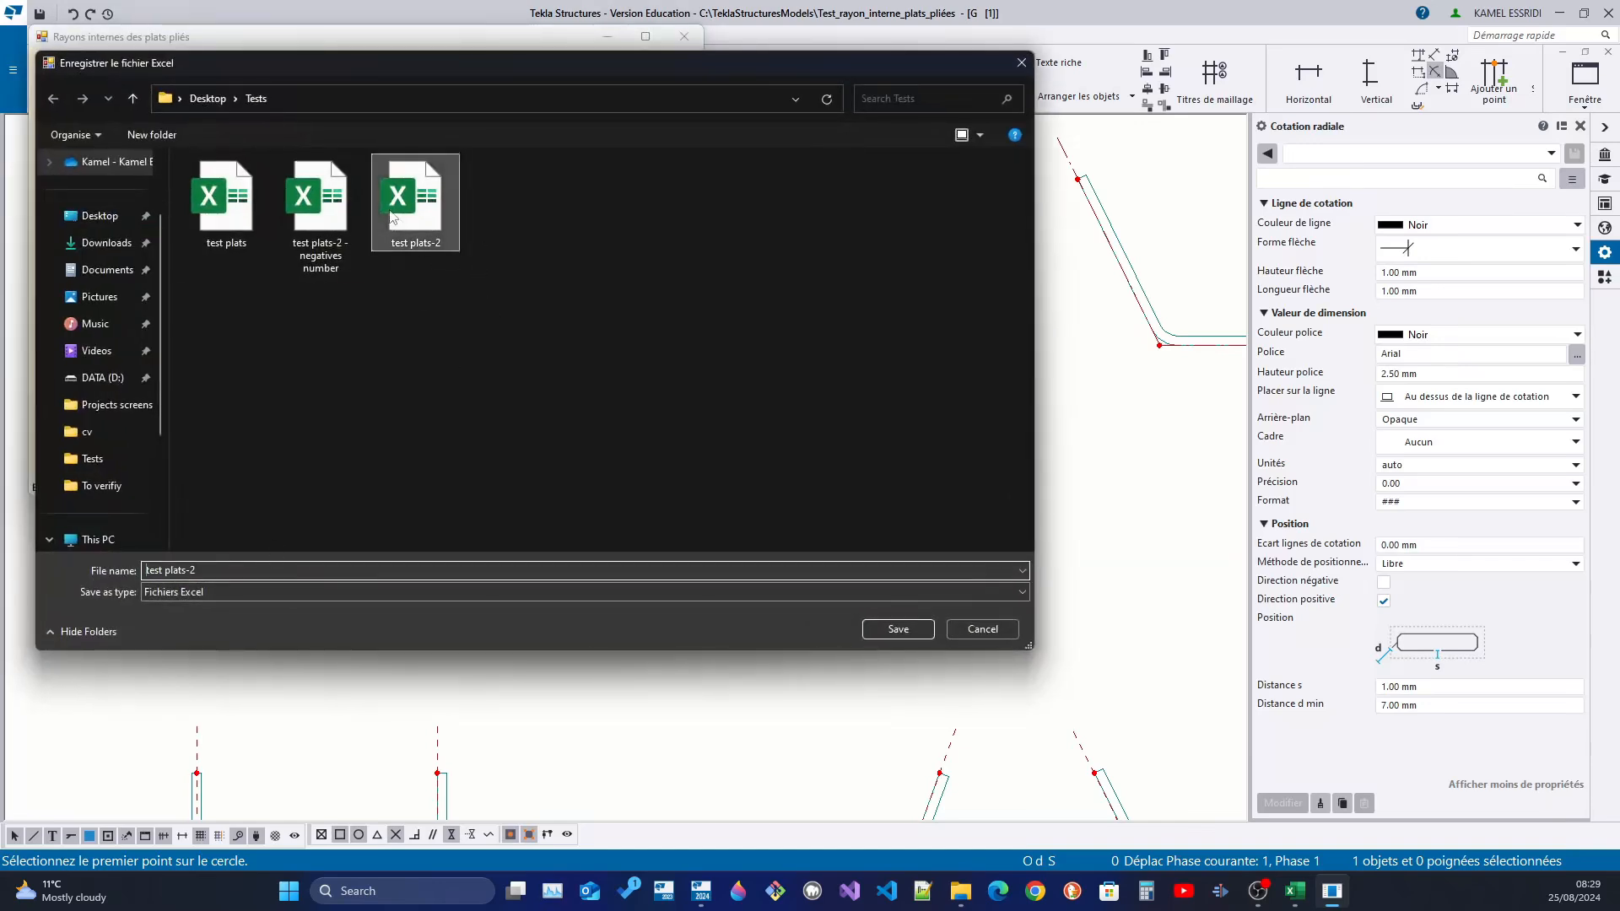
left_click(219, 570)
key("End")
key("BackSpace")
type("3")
left_click(899, 627)
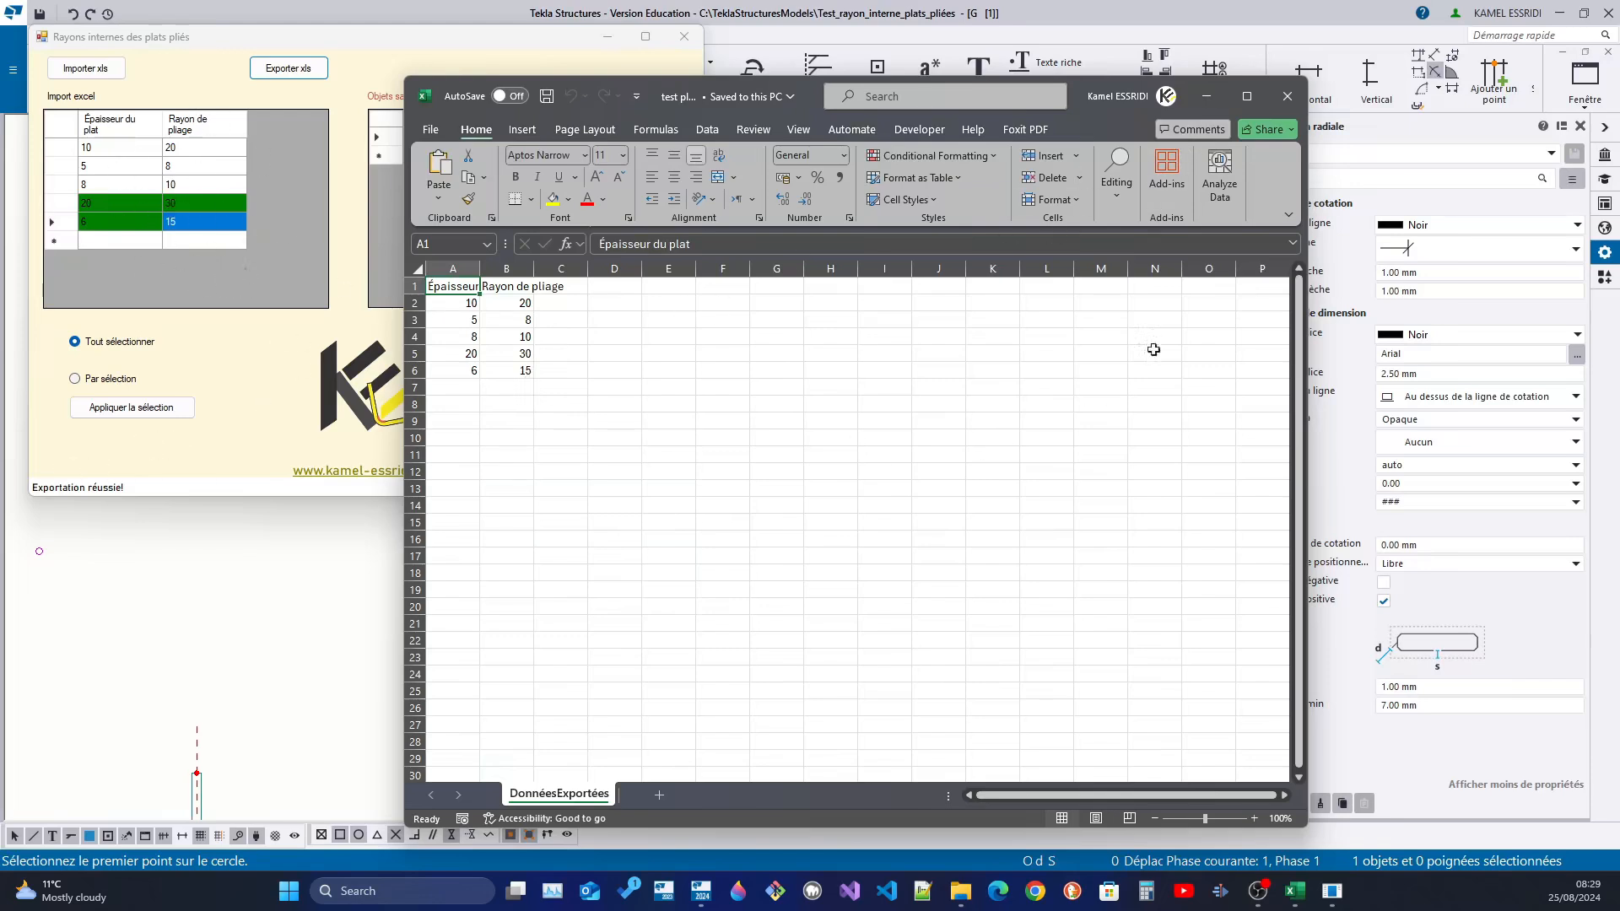
left_click(1283, 98)
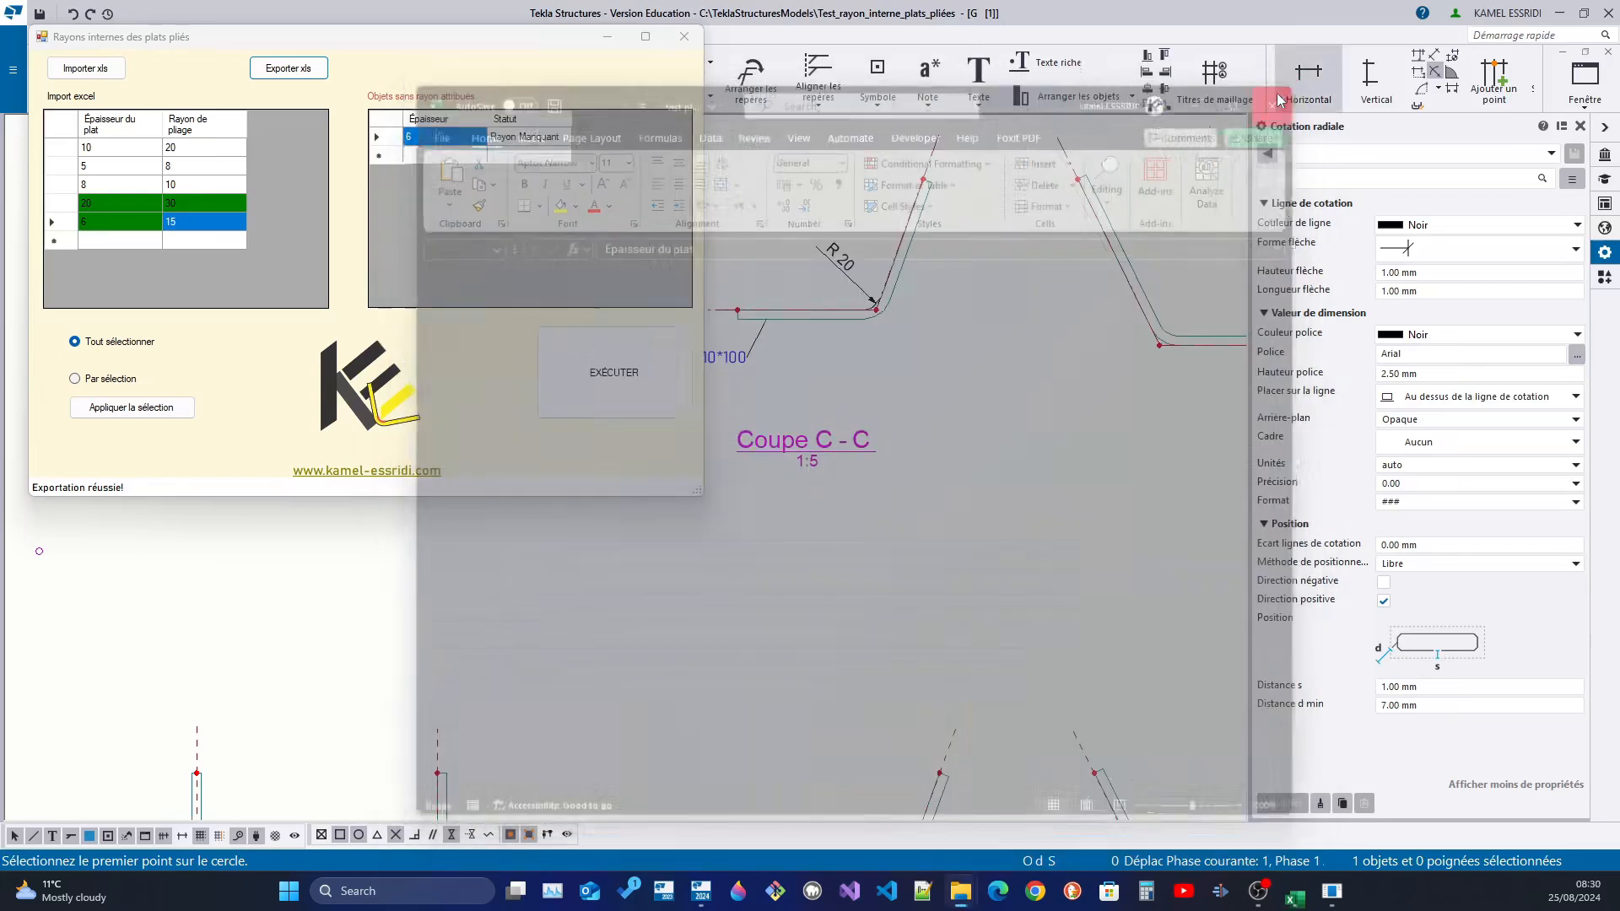